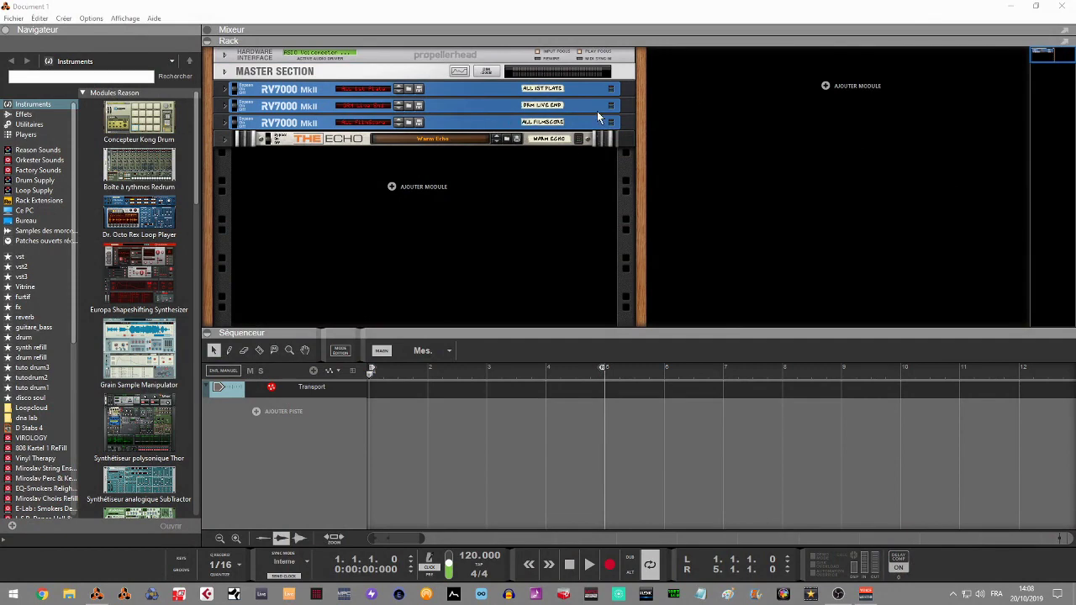
# - Open the content manager to review the installation status of the optional sound content, and close it
pyautogui.click(126, 19)
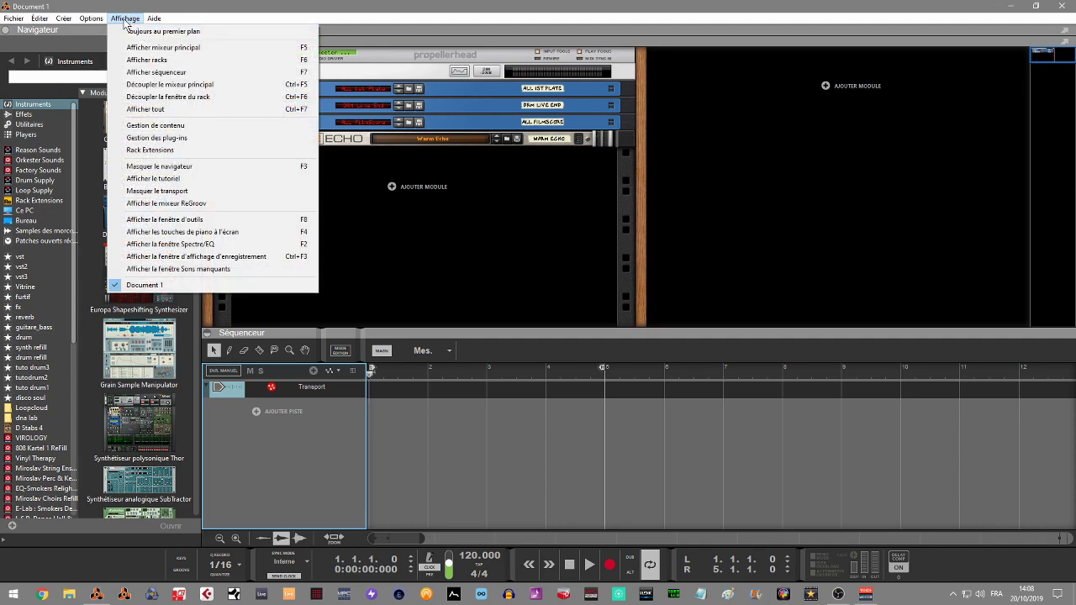
pyautogui.click(154, 125)
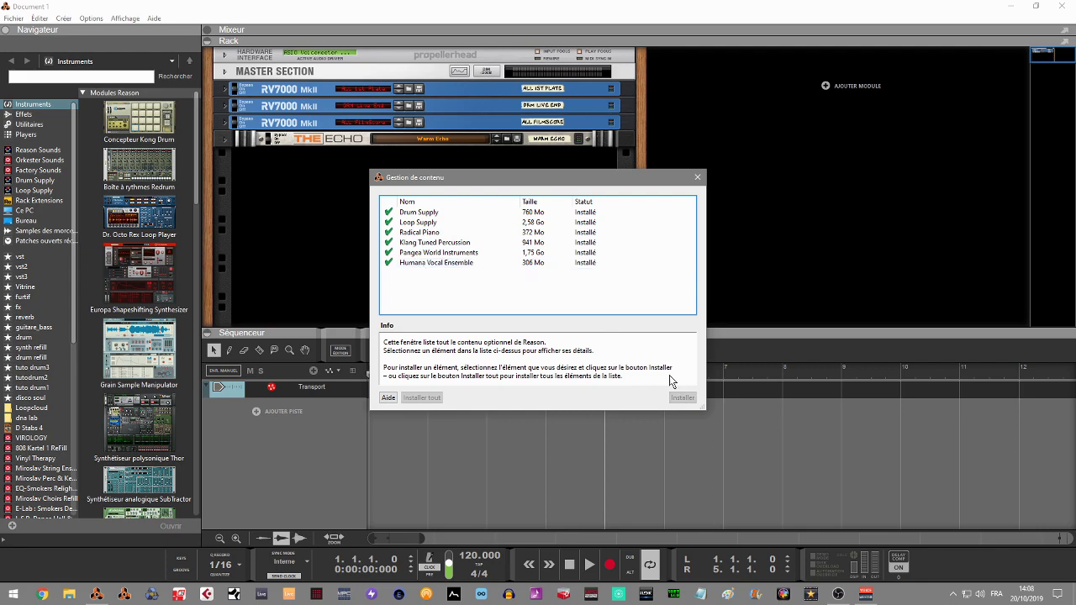
pyautogui.click(697, 177)
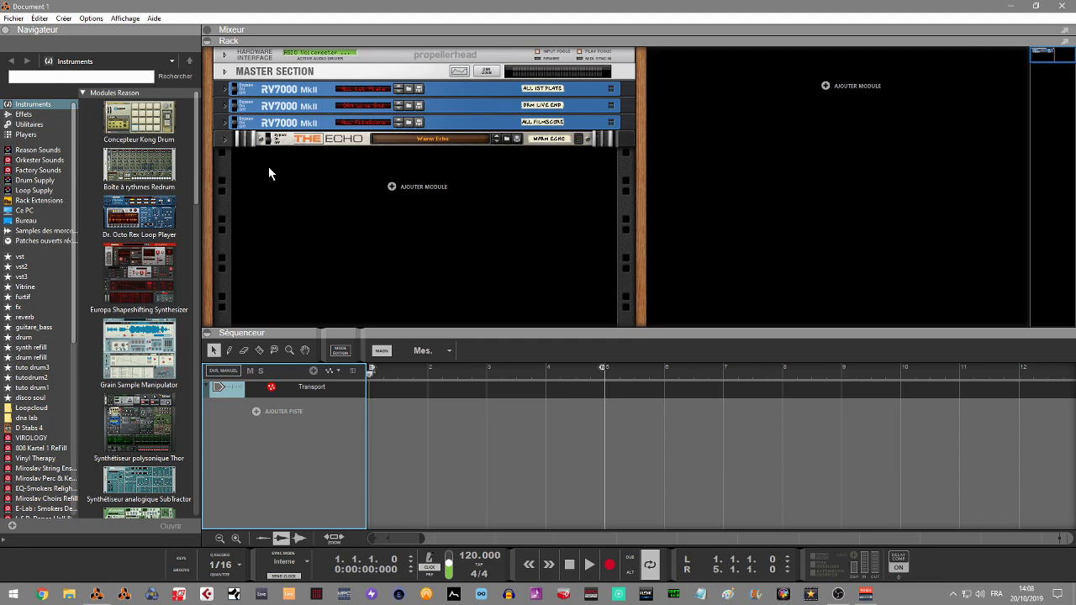
# - Look through the instruments in the browser, unfold the mixer above the rack, and hide and redisplay the browser
pyautogui.scroll(-5, 199, 193)
pyautogui.moveTo(209, 233); pyautogui.dragTo(215, 202)
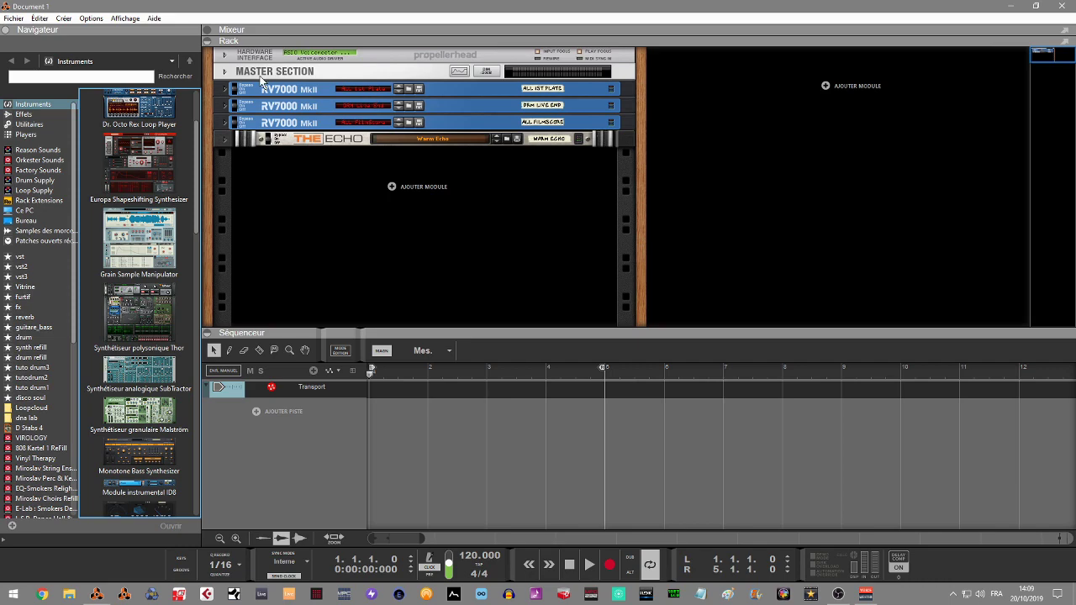
pyautogui.click(207, 30)
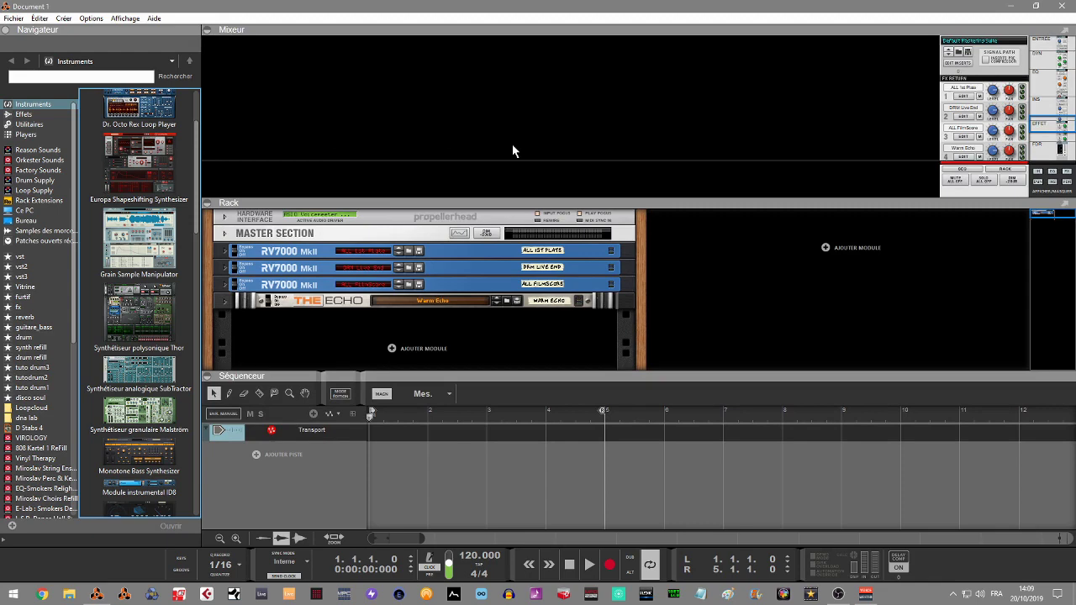
pyautogui.press('F3')
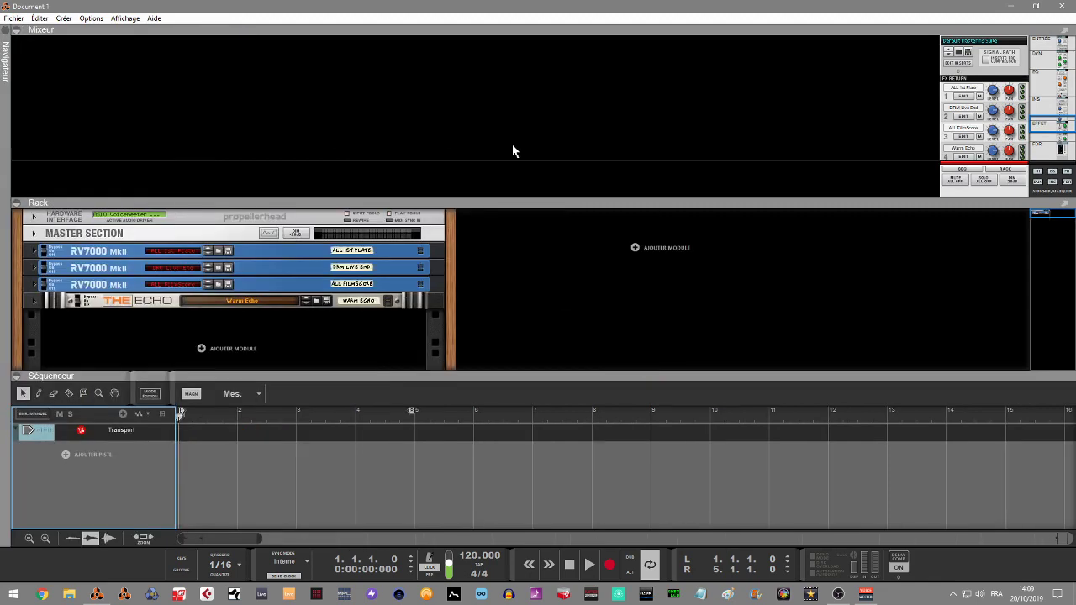
pyautogui.press('F3')
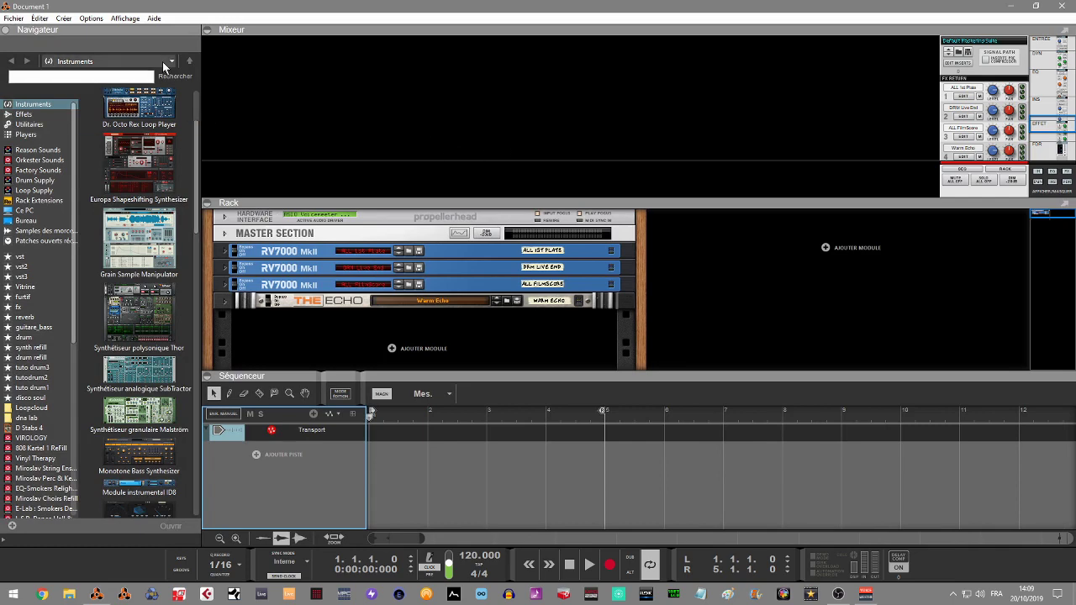
# - Display the mixer, rack and sequencer one after another, and open and close the tool window
pyautogui.press('F5')
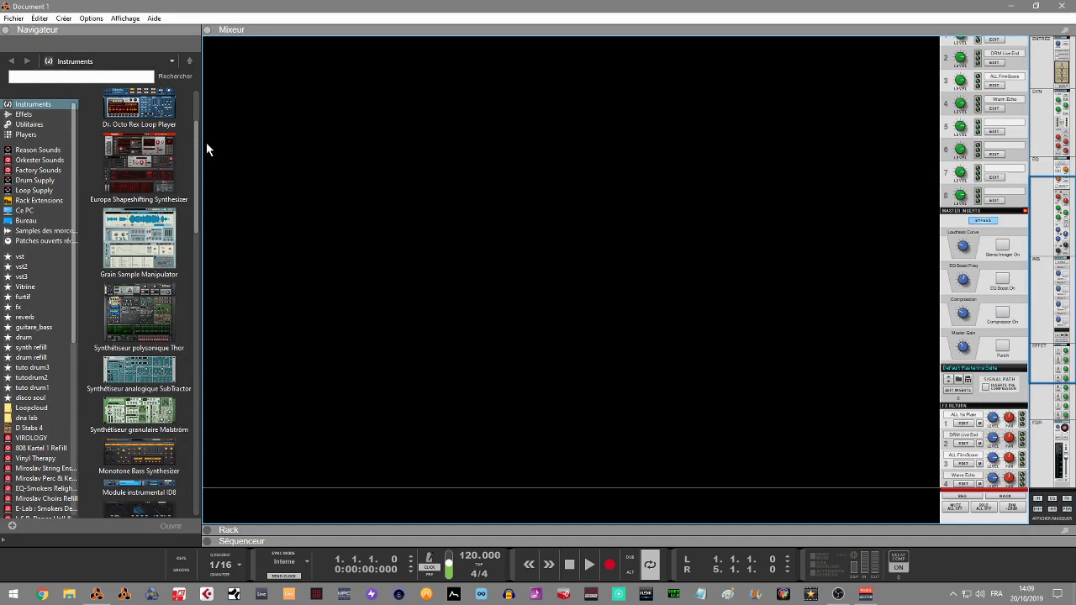
pyautogui.press('F6')
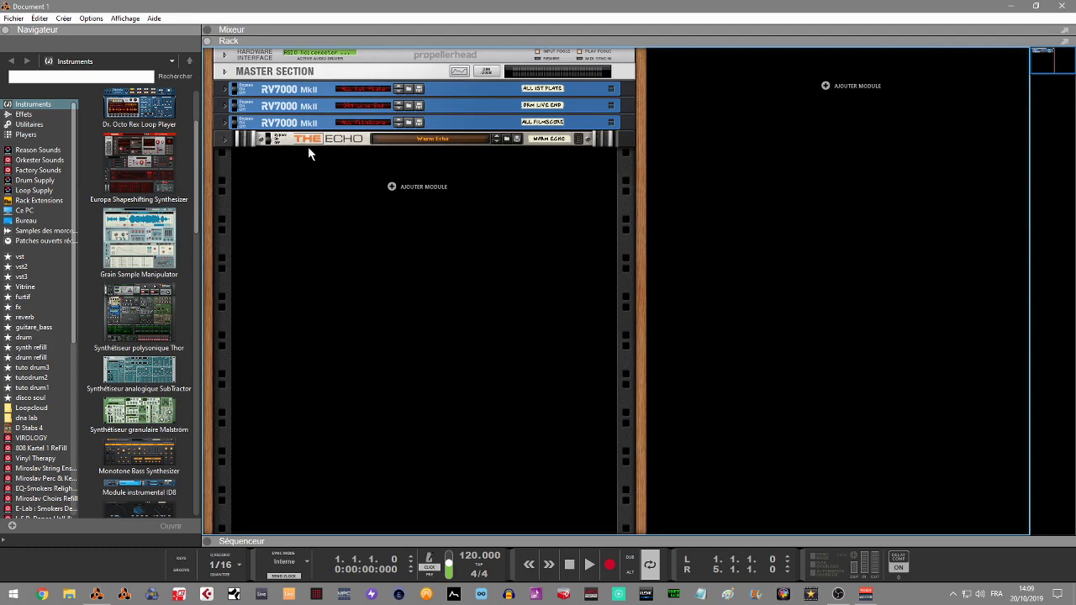
pyautogui.press('F7')
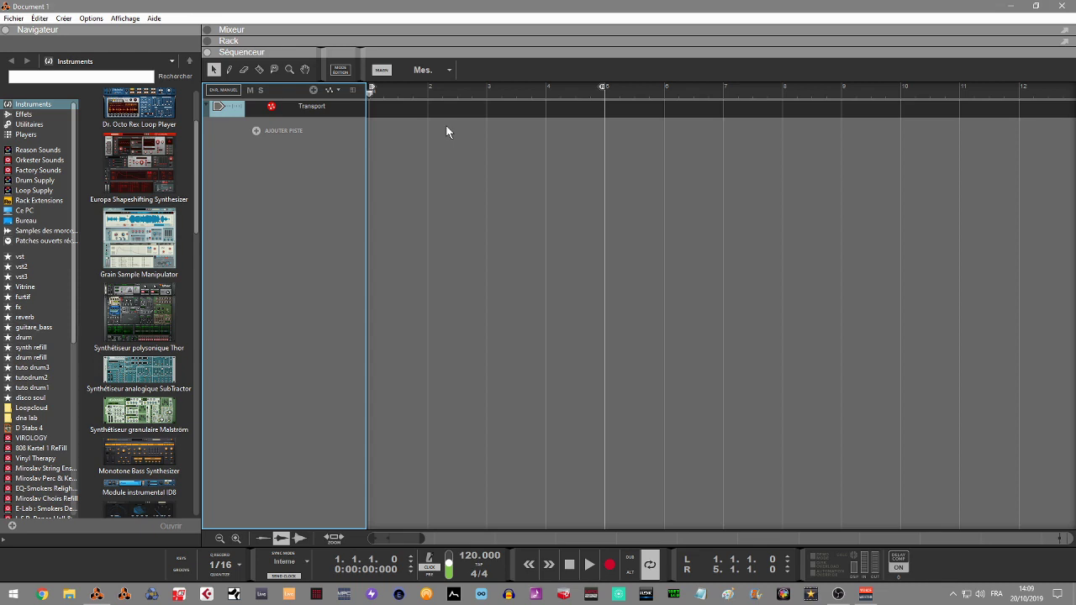
pyautogui.press('F8')
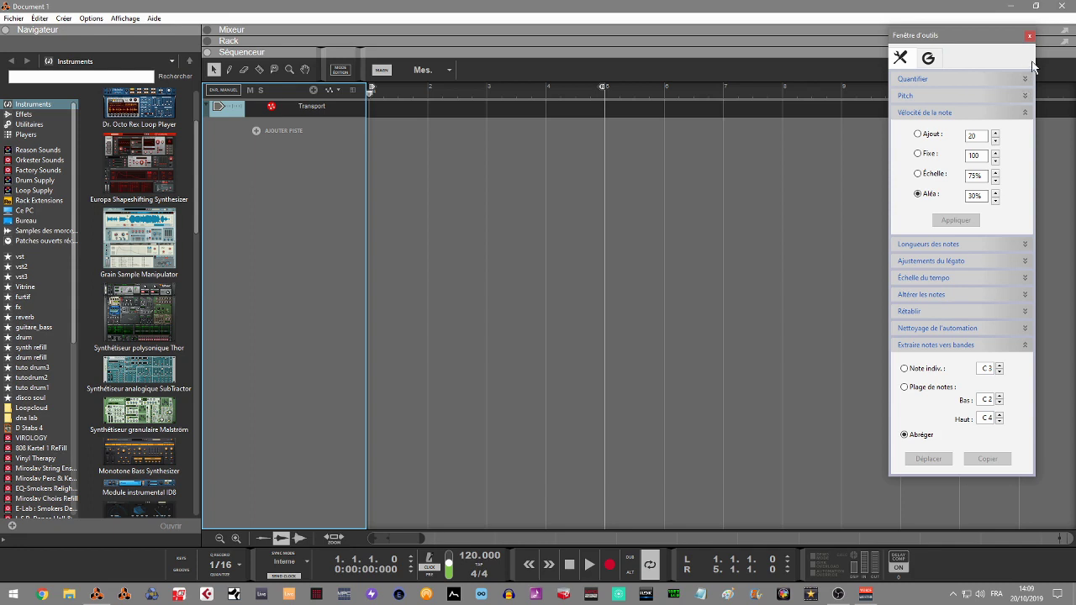
pyautogui.click(1029, 35)
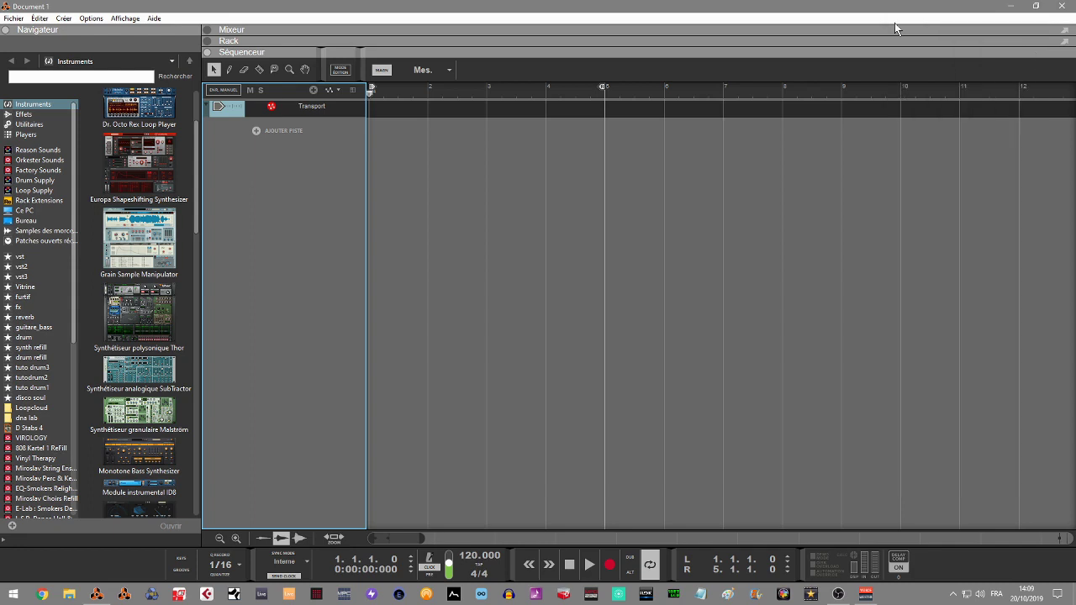
# - Show the rack and add a Kong drum designer below The Echo
pyautogui.click(206, 46)
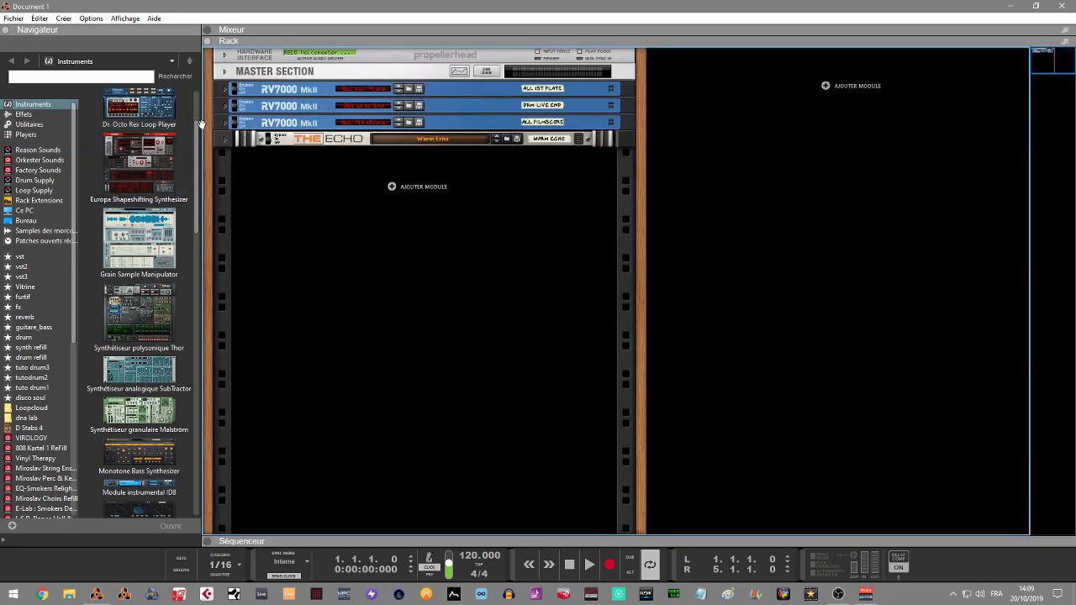
pyautogui.moveTo(197, 135); pyautogui.dragTo(197, 101)
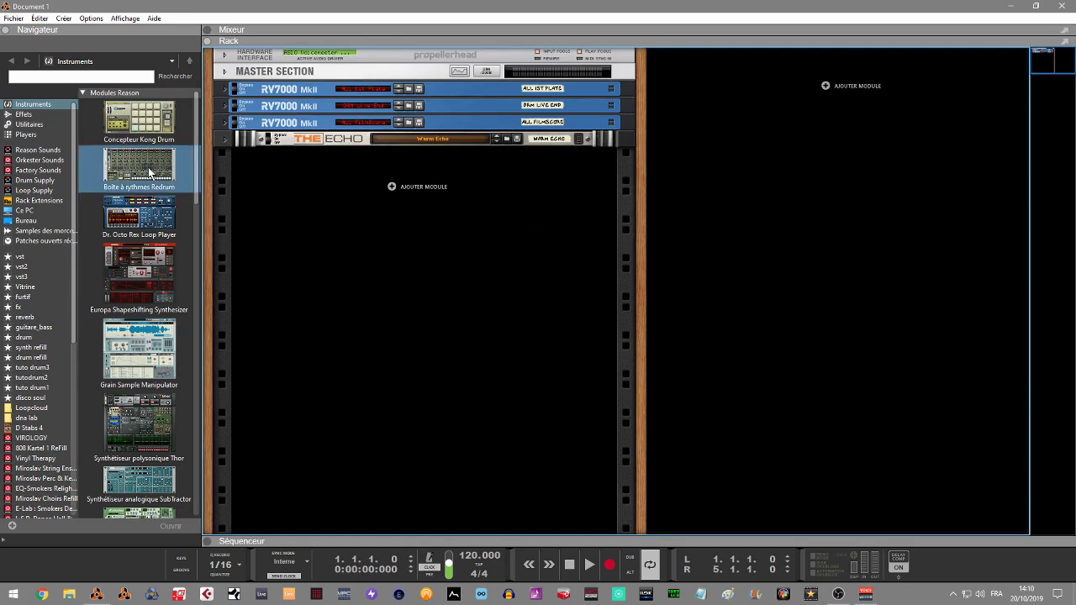
pyautogui.moveTo(149, 123); pyautogui.dragTo(435, 275)
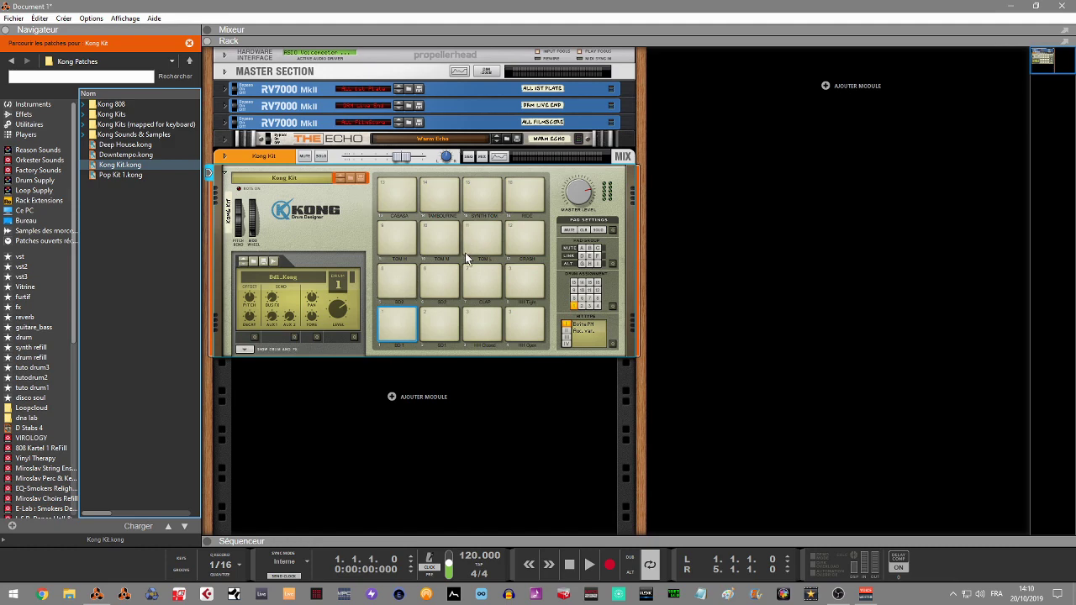
# - Examine the Kong Kit's sequencer track and its mixer channel down to the sends and fader
pyautogui.press('F7')
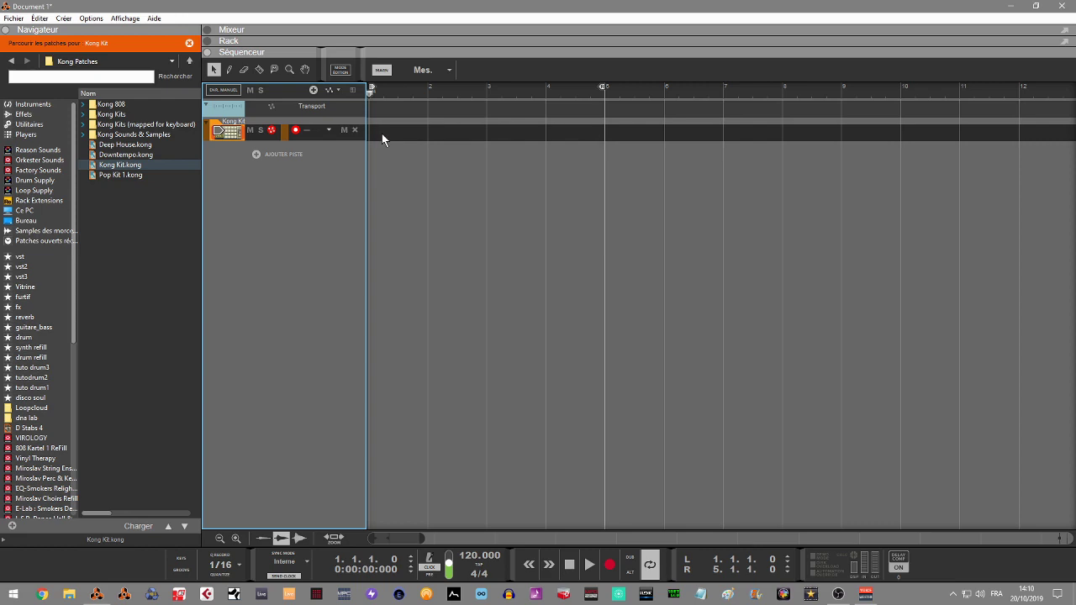
pyautogui.press('F5')
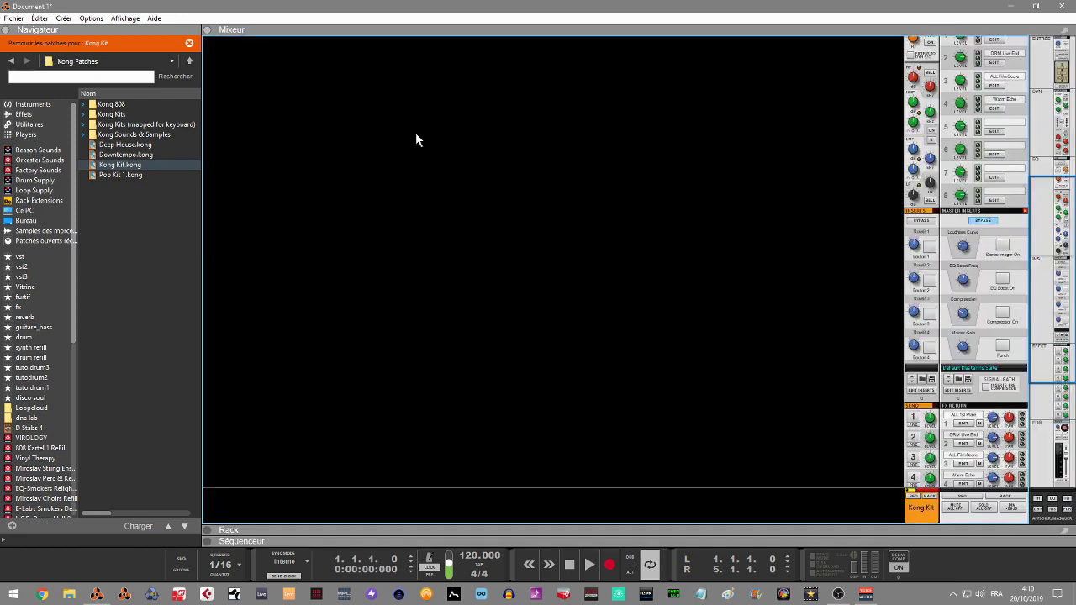
pyautogui.moveTo(1047, 235); pyautogui.dragTo(1060, 415)
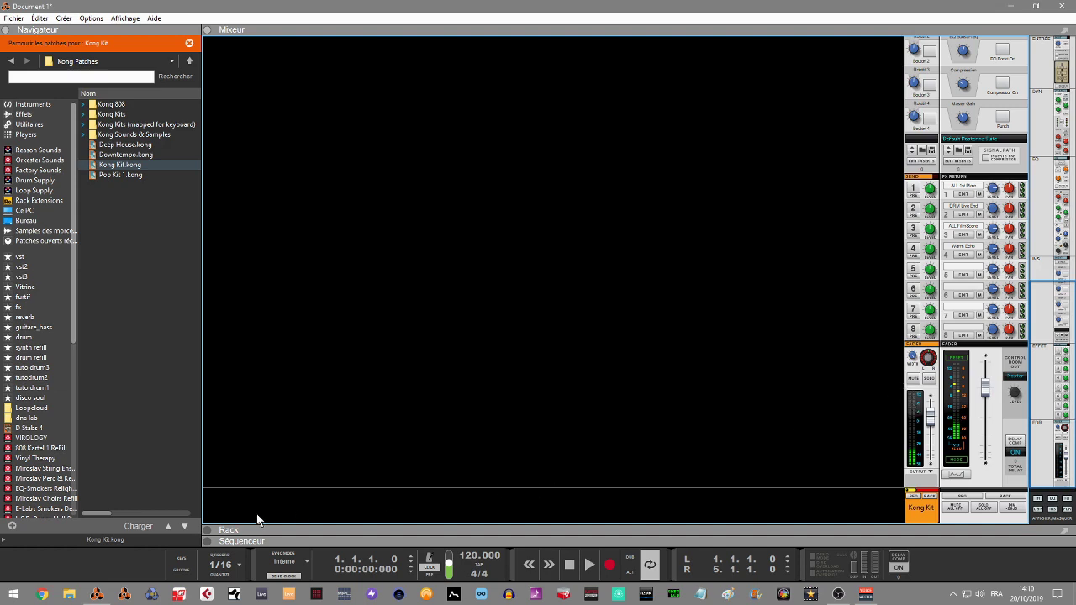
pyautogui.click(207, 532)
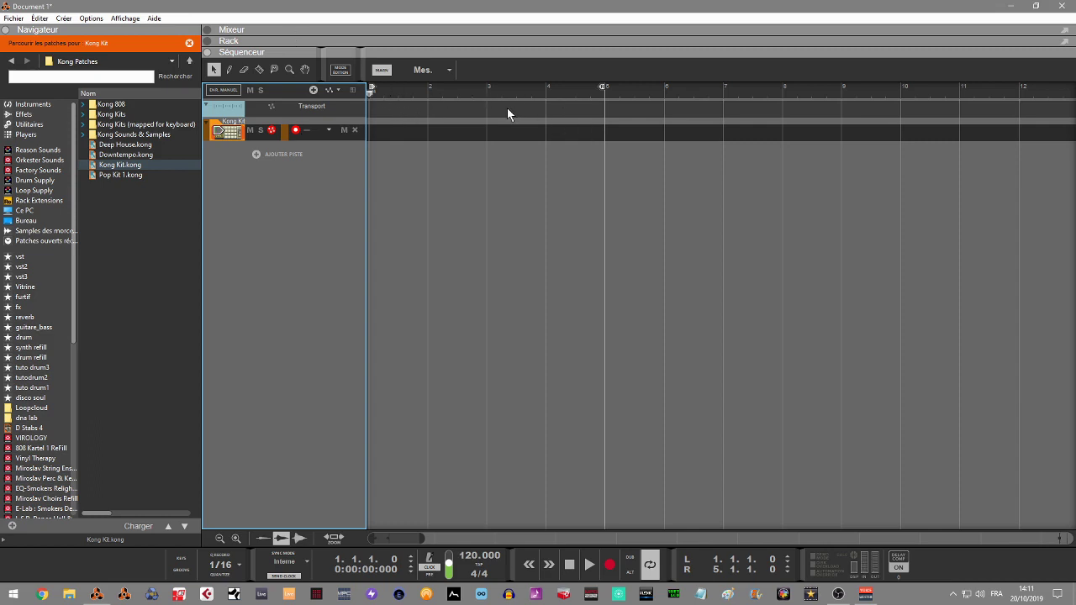
pyautogui.moveTo(371, 87); pyautogui.dragTo(431, 89)
pyautogui.hotkey('ctrl', 'z')
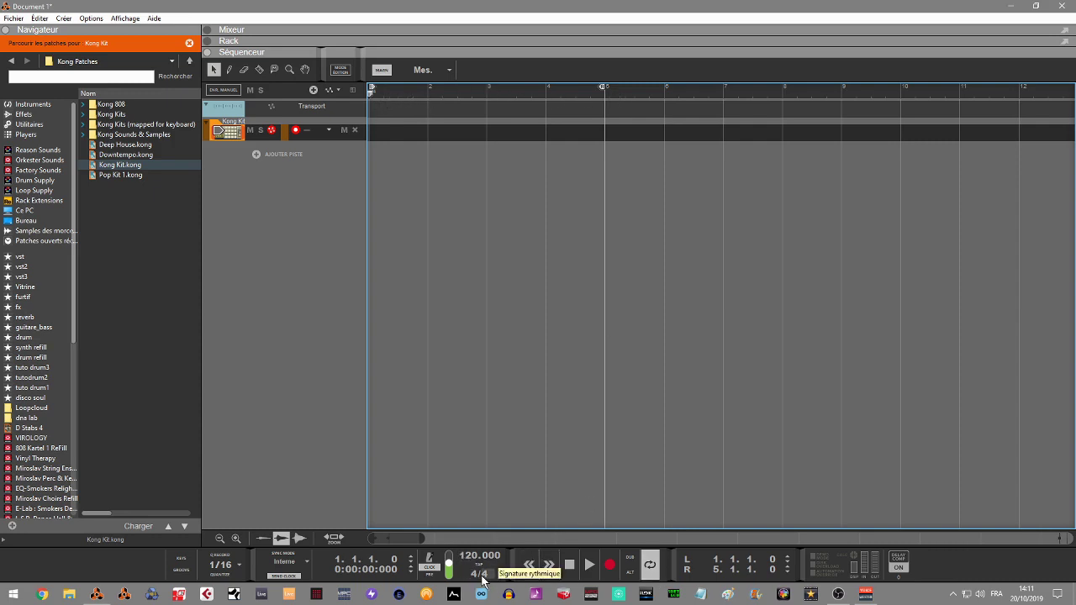
pyautogui.click(650, 565)
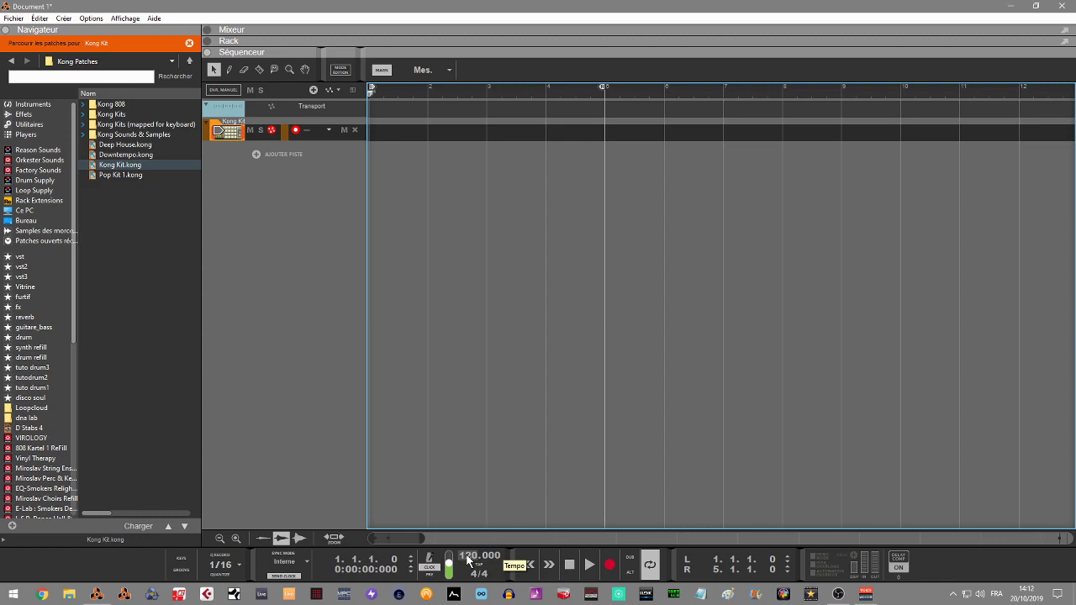
# - Set the song tempo to 85 BPM
pyautogui.press('KP_8')
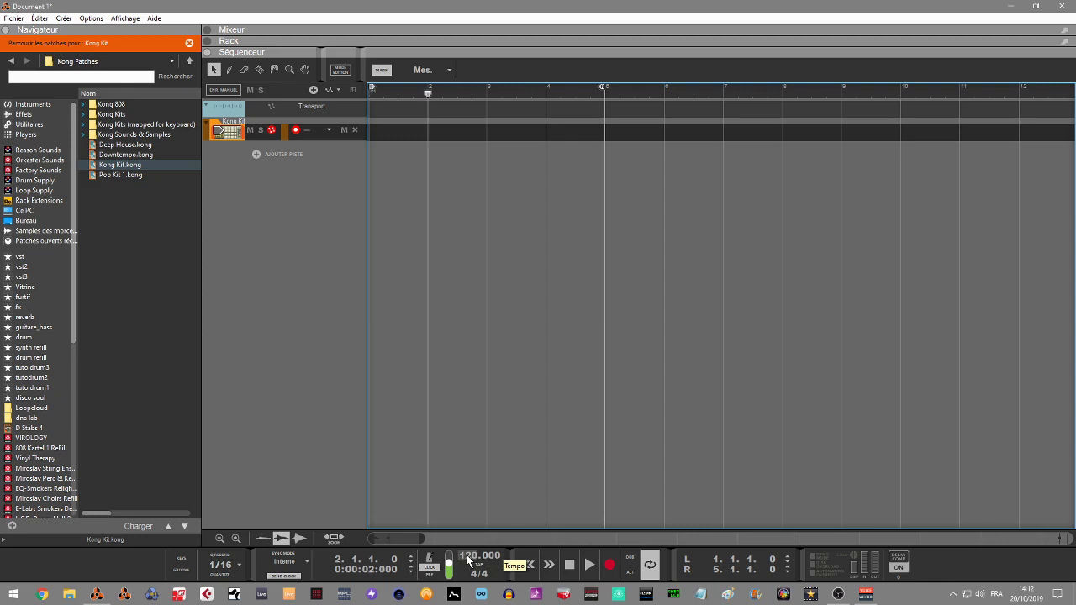
pyautogui.doubleClick(468, 559)
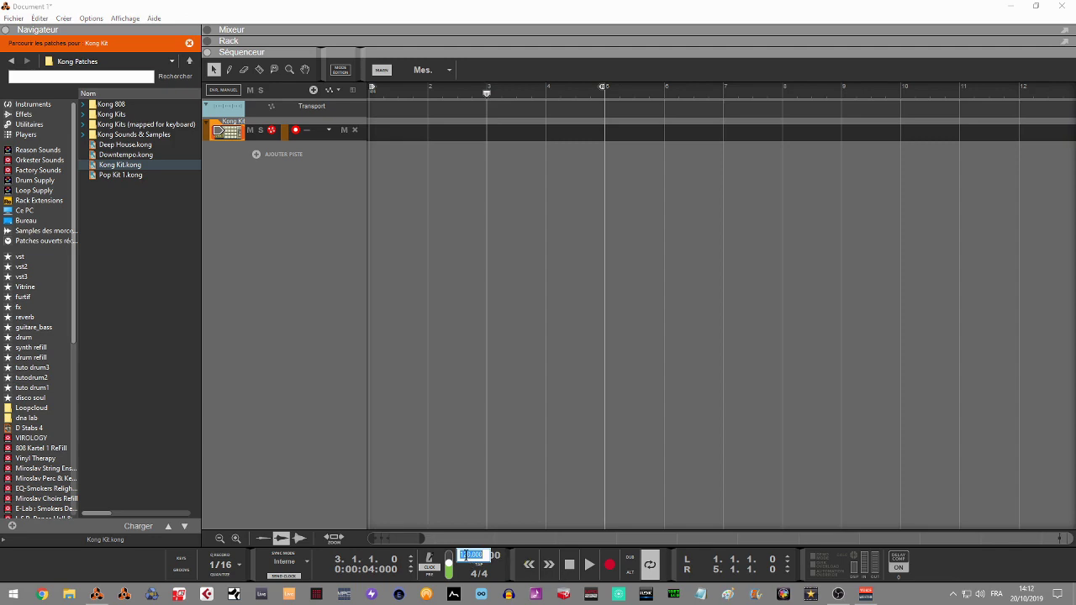
pyautogui.write('85')
pyautogui.press('Return')
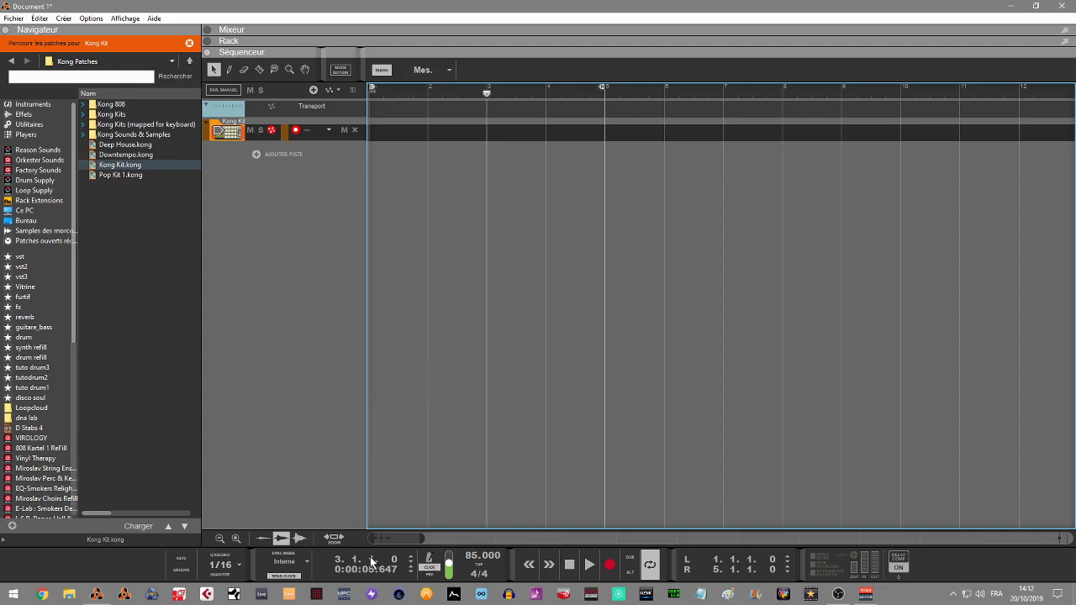
# - Enable the metronome pre-count and test it with a brief recording from bar 3
pyautogui.click(431, 572)
pyautogui.click(430, 572)
pyautogui.press('KP_Multiply')
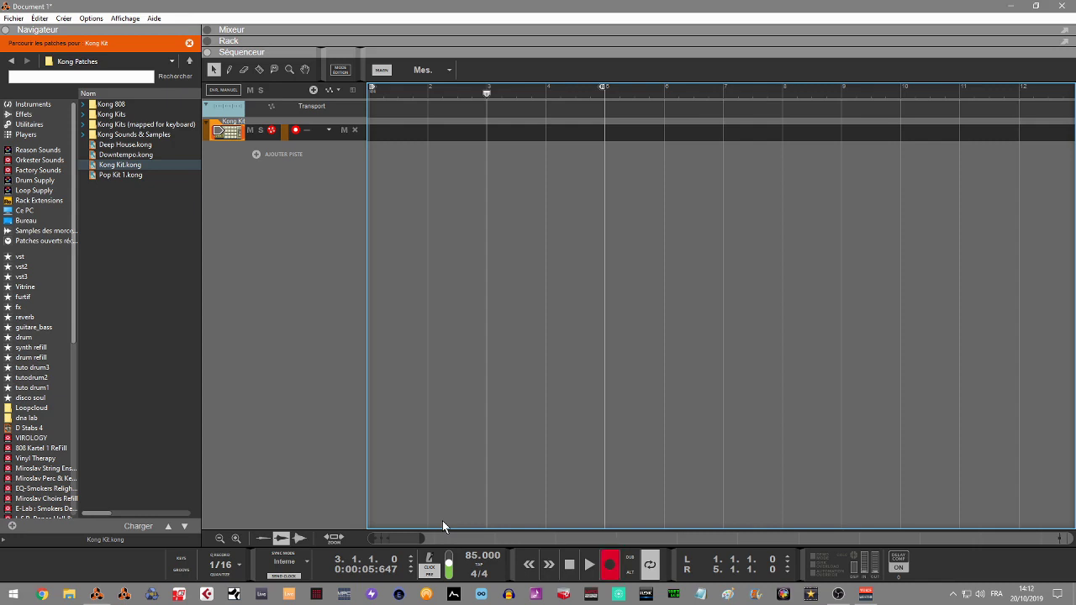
pyautogui.press('space')
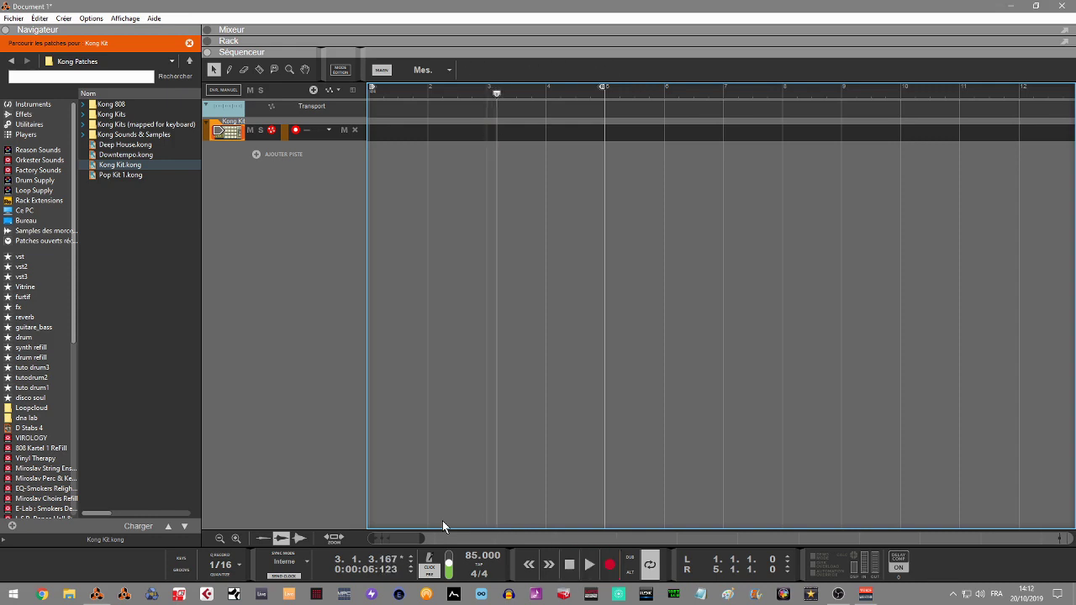
# - Return the playhead to the song start and try a short recording on the Kong Kit track
pyautogui.click(570, 575)
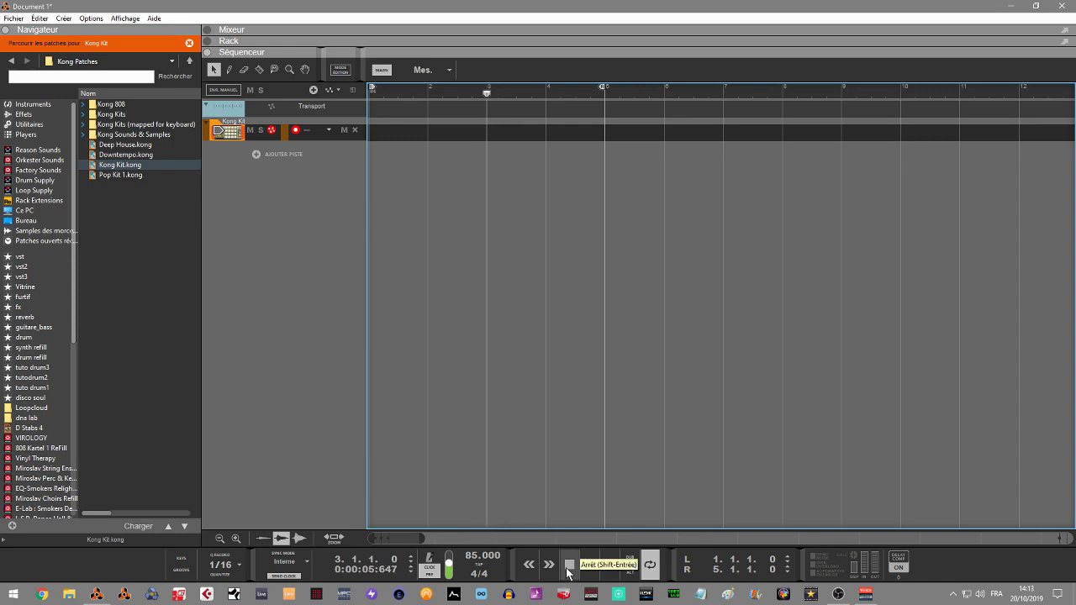
pyautogui.click(569, 574)
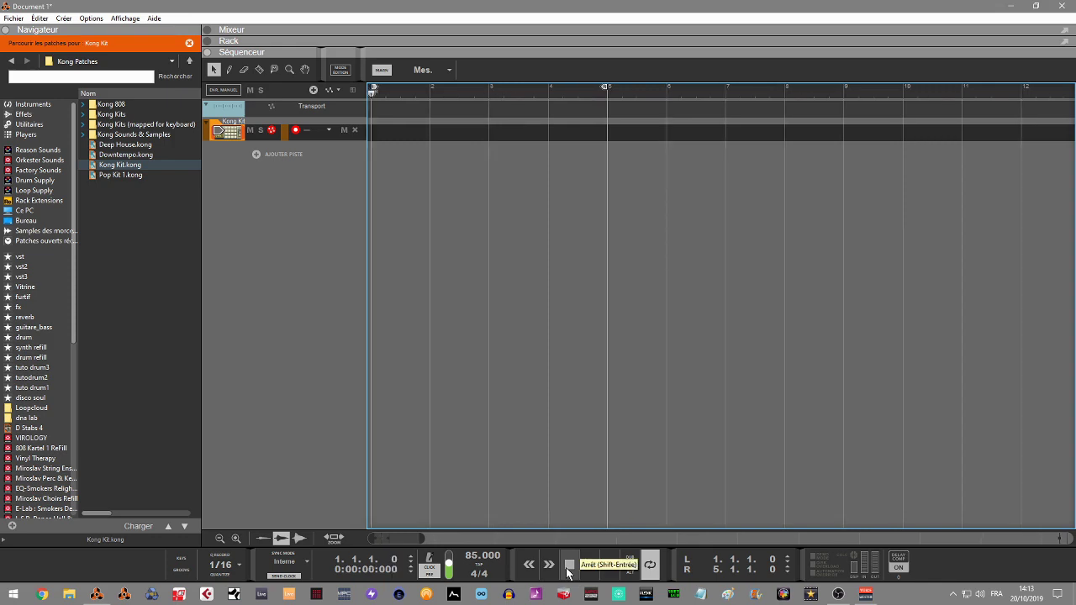
pyautogui.press('KP_2')
pyautogui.click(569, 574)
pyautogui.press('KP_Multiply')
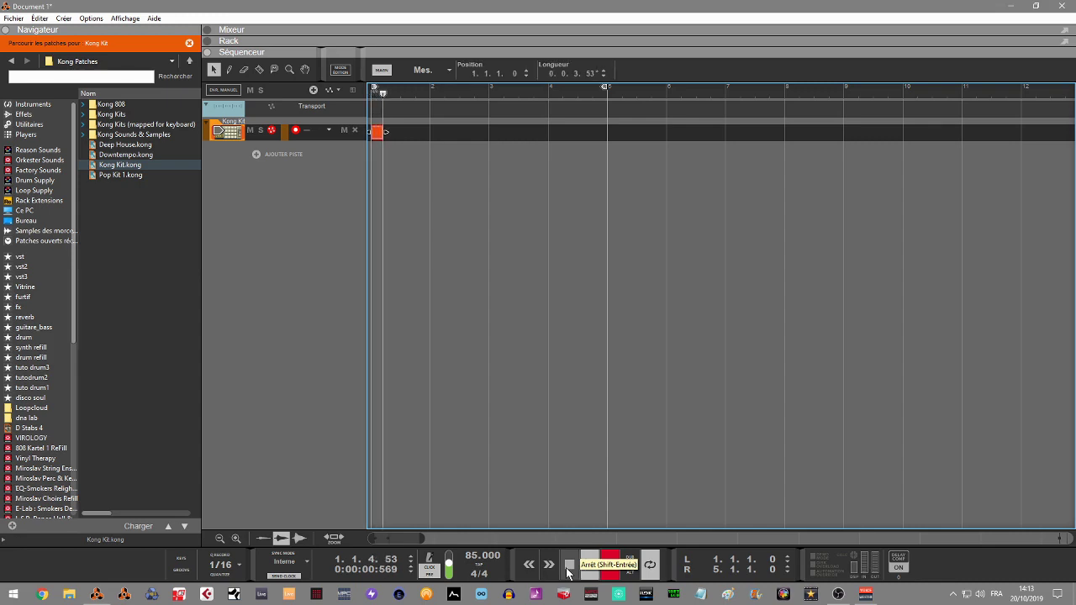
pyautogui.click(567, 573)
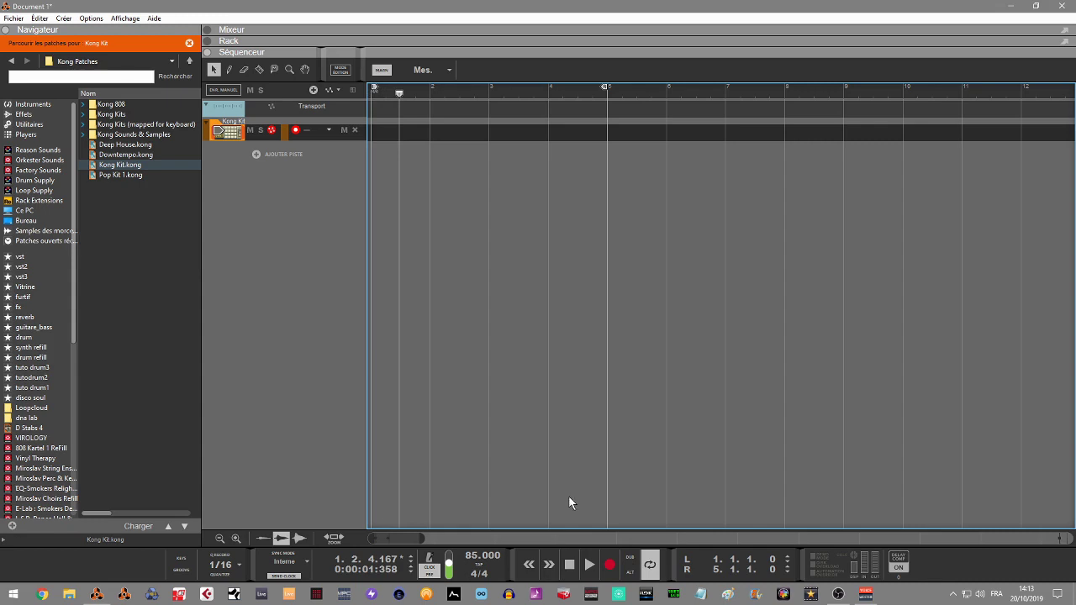
# - Open the audio preferences and check the sound card driver setting
pyautogui.click(39, 17)
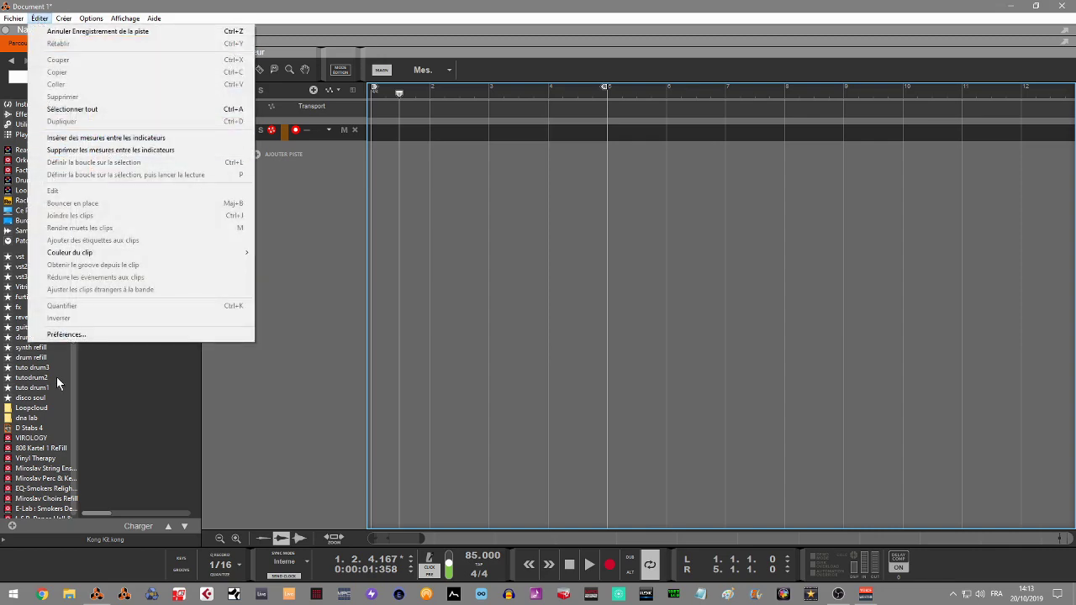
pyautogui.click(69, 335)
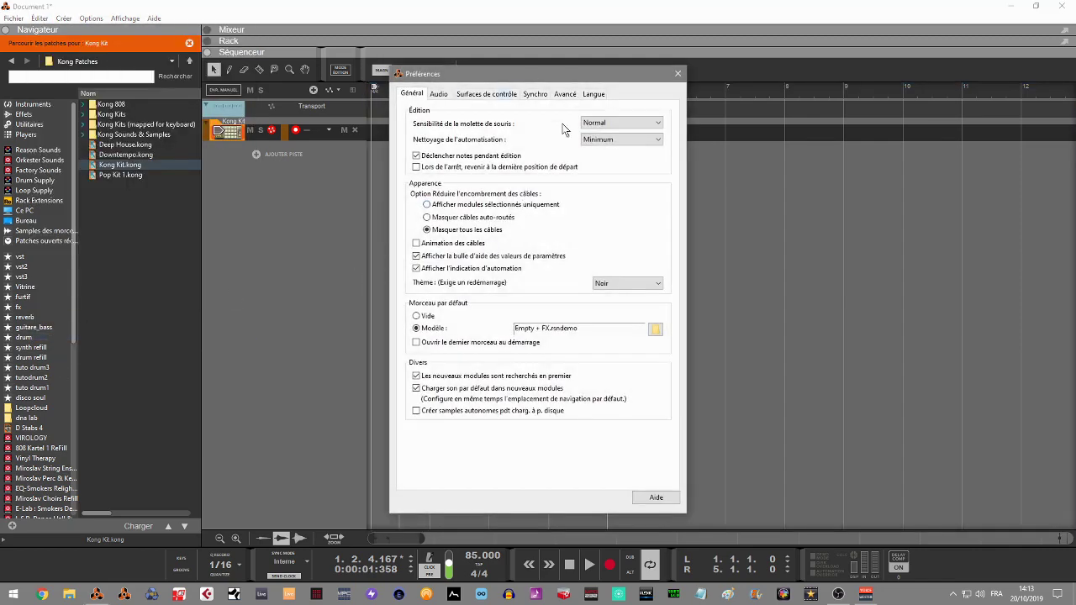
pyautogui.click(440, 95)
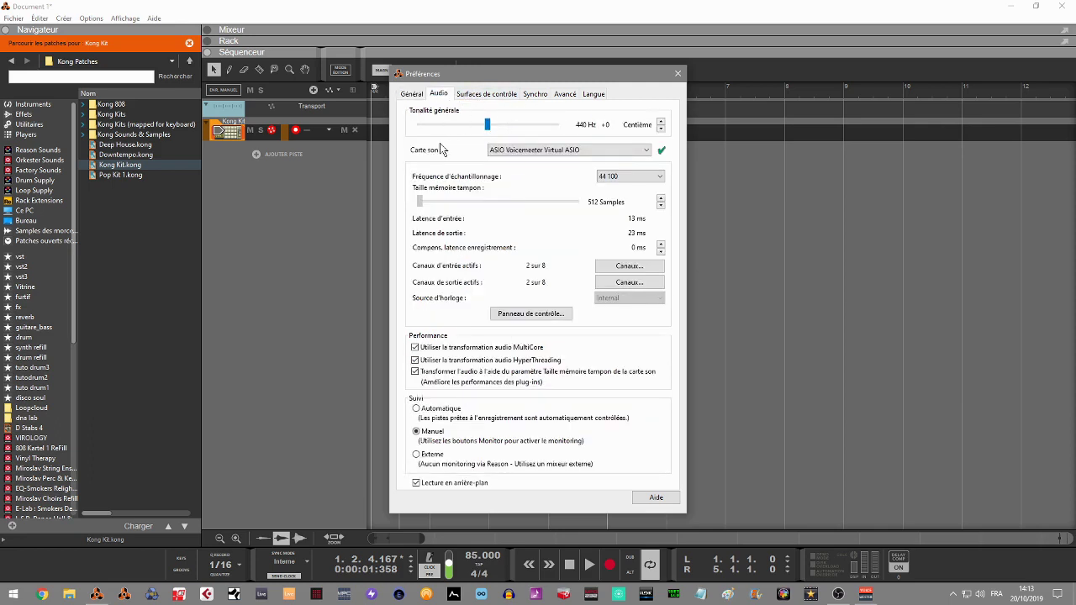
pyautogui.click(520, 153)
# - Switch to Chrome, search for asio4all, view the official ASIO4ALL download page, and close the browser
pyautogui.click(44, 596)
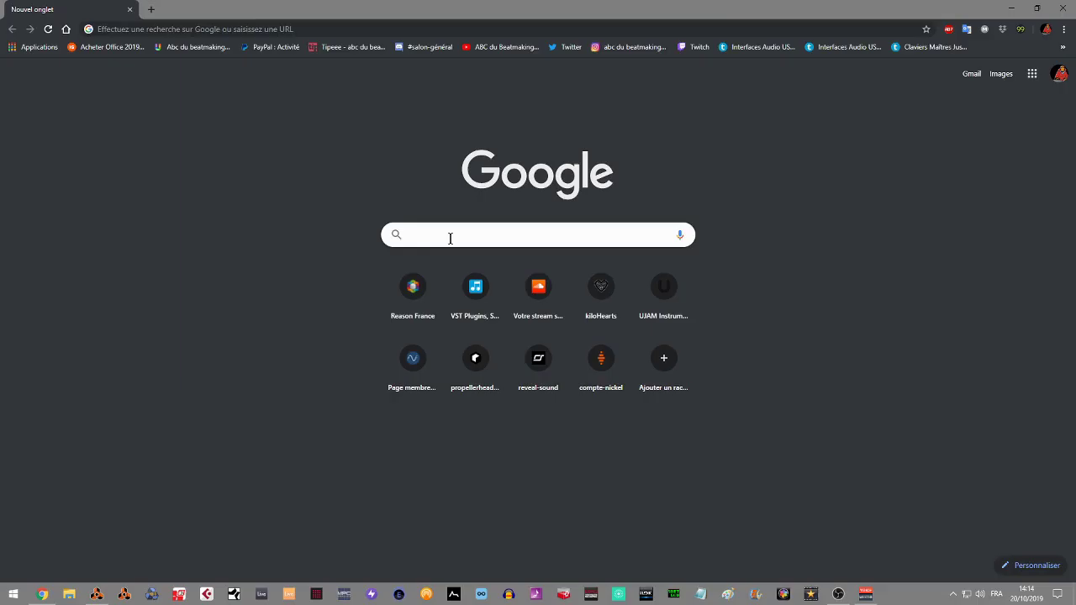
pyautogui.click(450, 238)
pyautogui.write('asi')
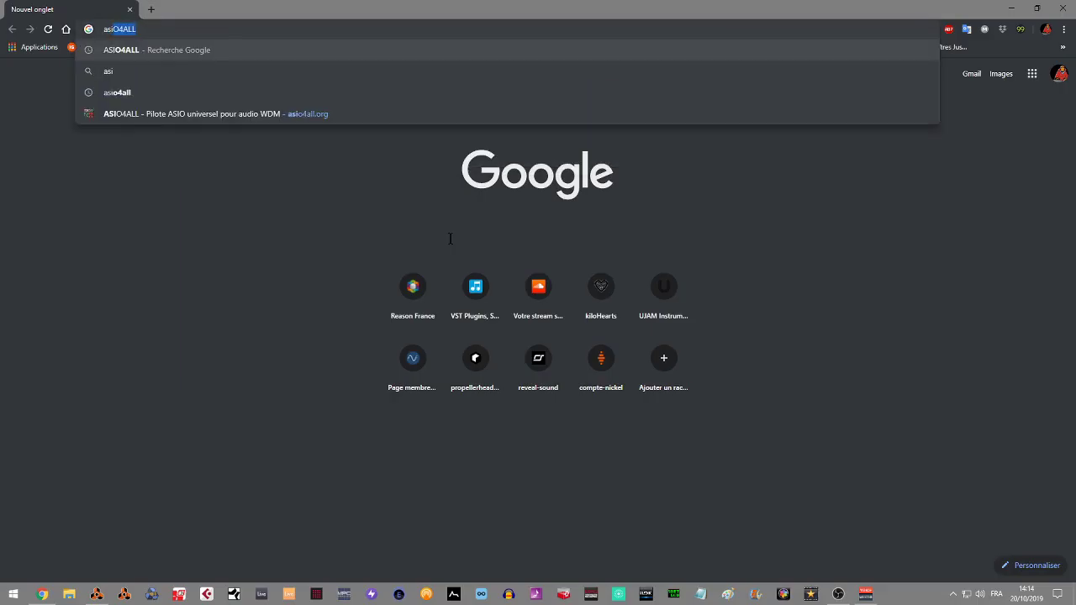
pyautogui.write('o4')
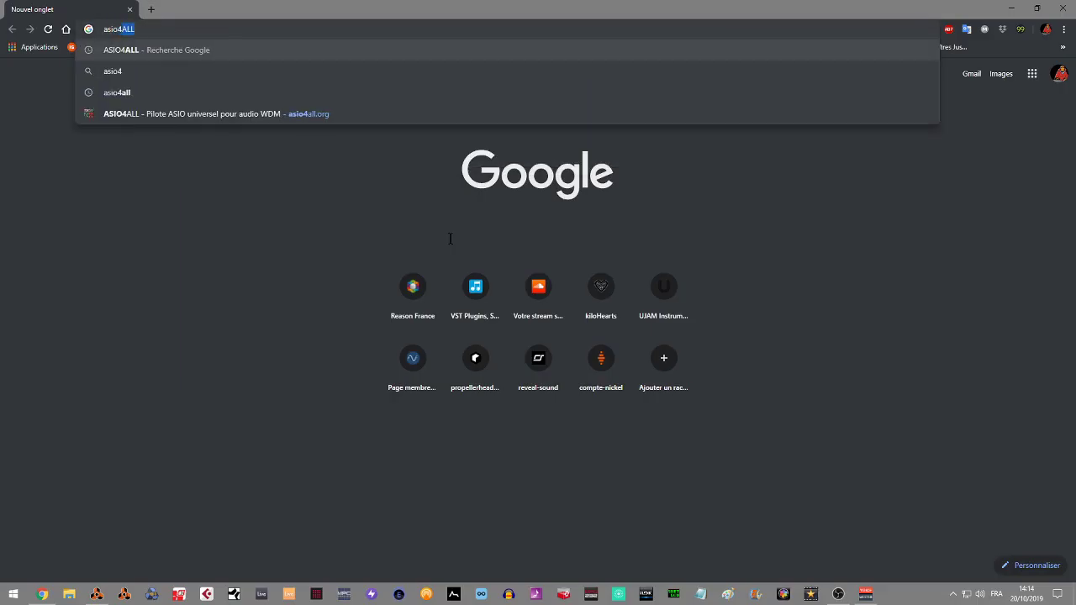
pyautogui.write('all')
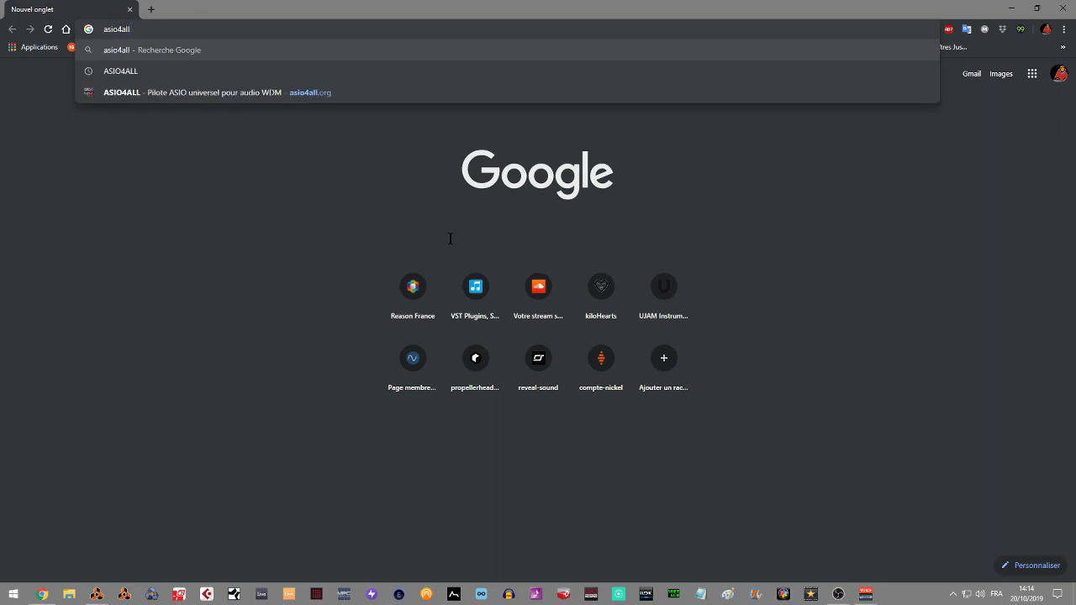
pyautogui.press('Return')
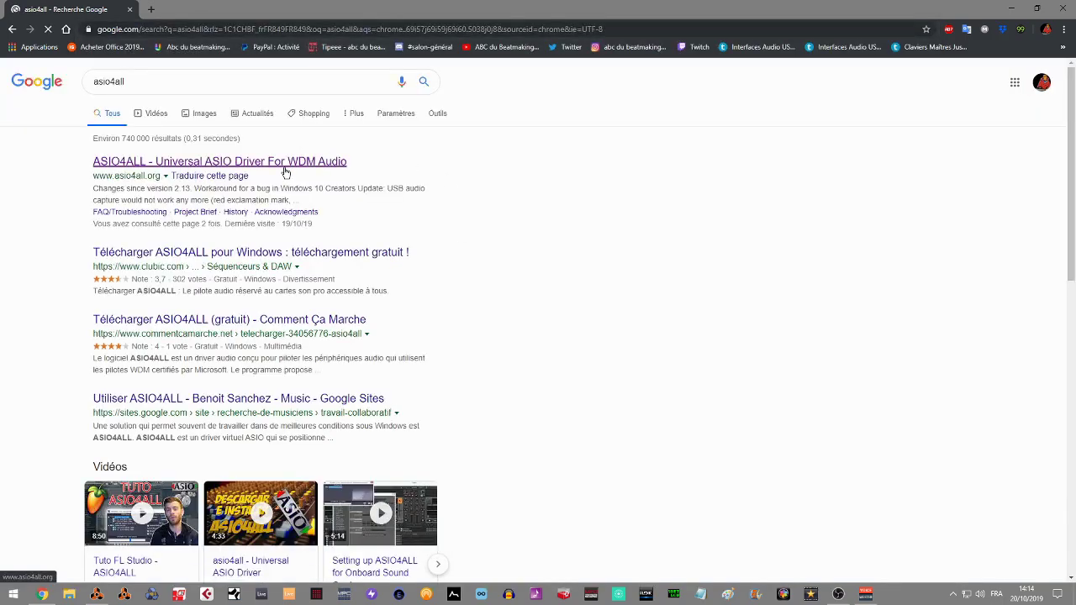
pyautogui.click(285, 171)
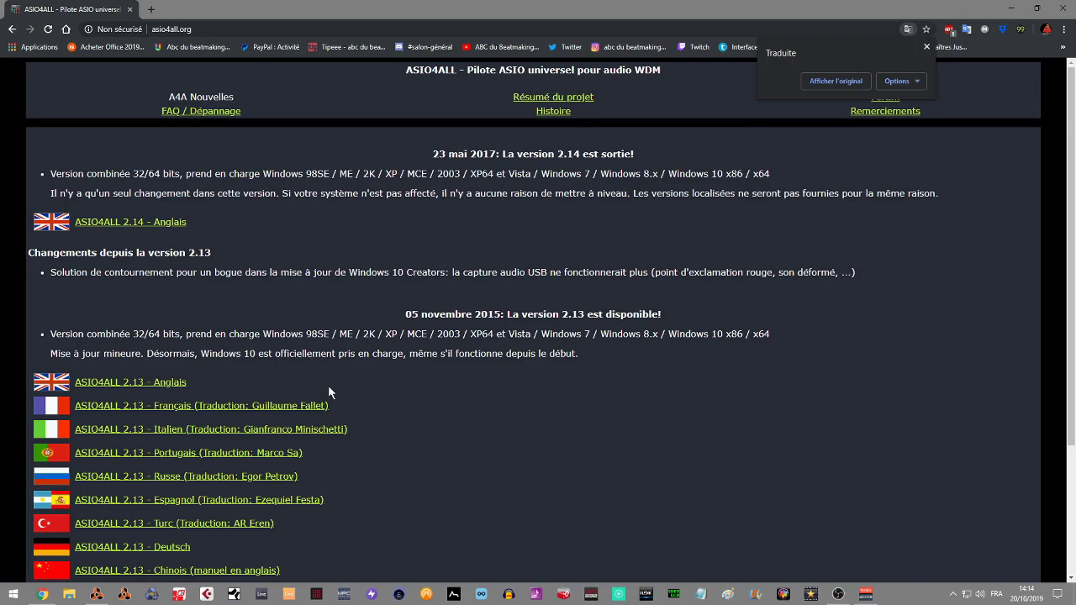
pyautogui.click(1064, 10)
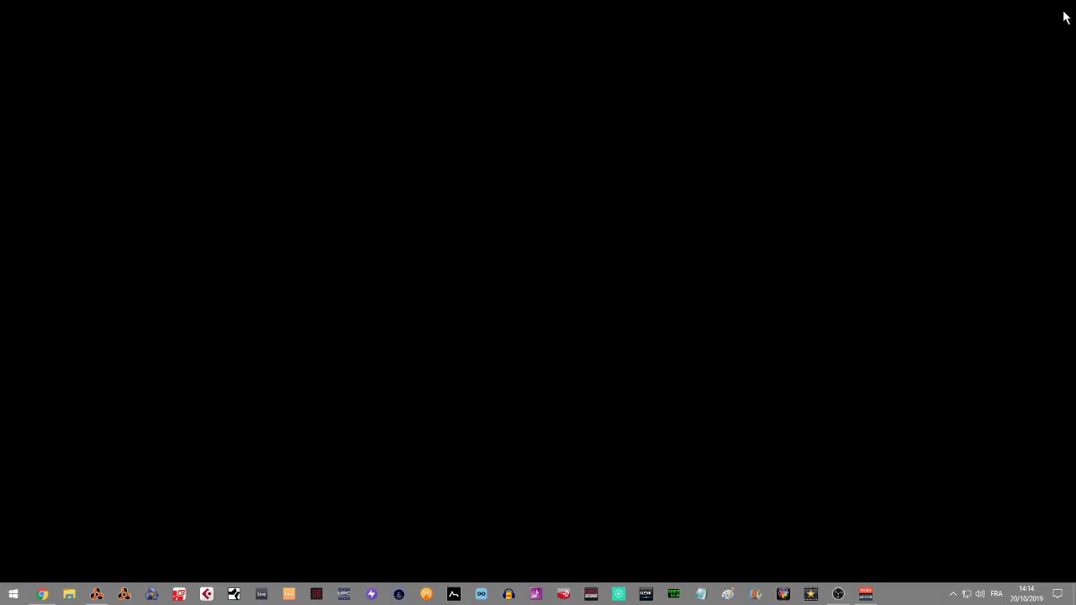
# - Reopen Reason's audio preferences and review the available sound card drivers without changing the selection
pyautogui.click(37, 20)
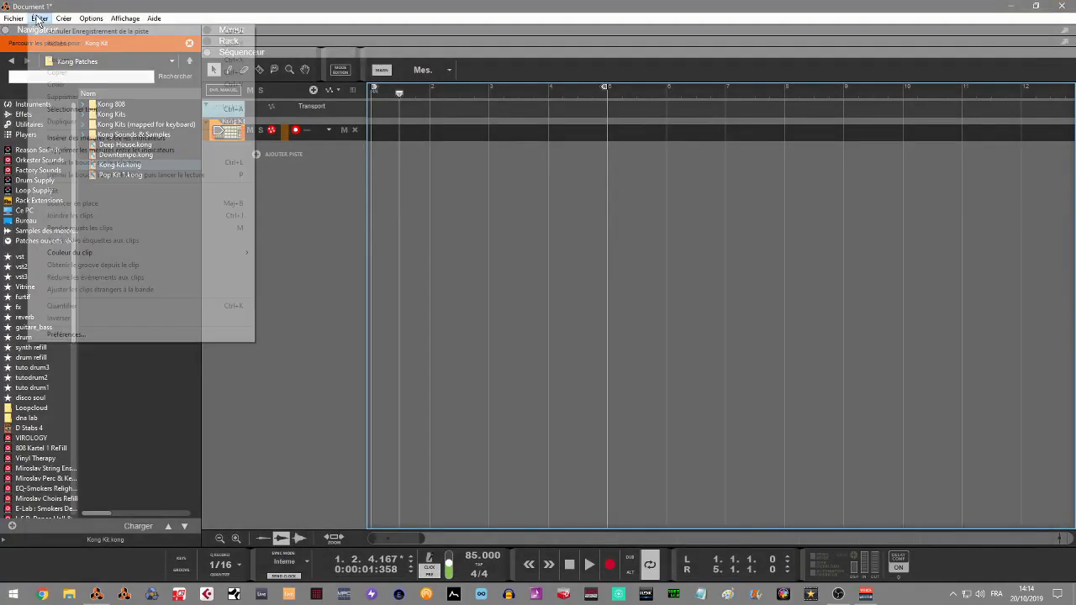
pyautogui.click(105, 335)
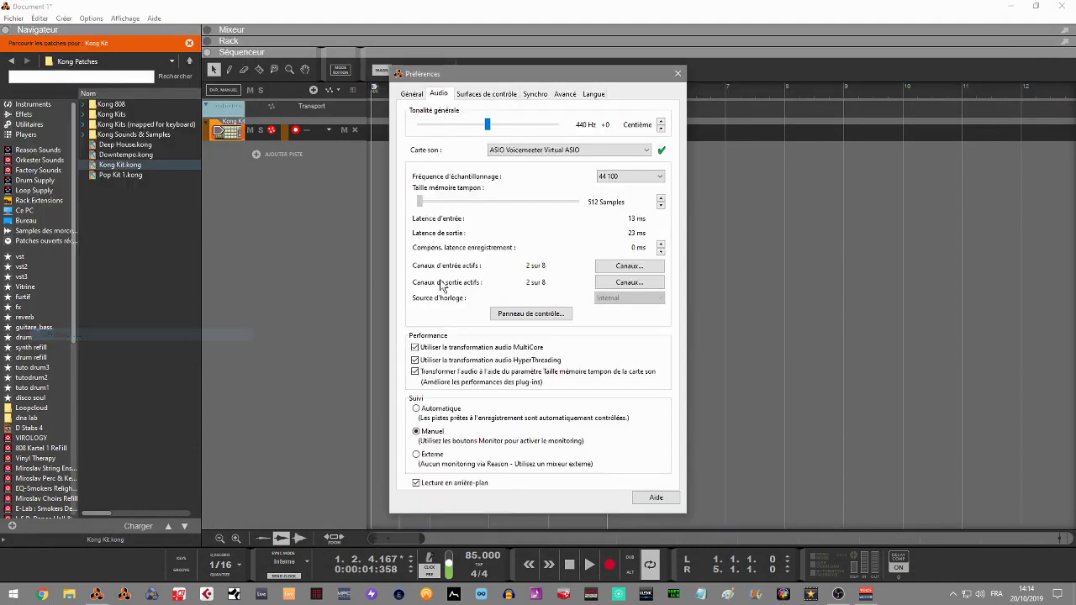
pyautogui.click(546, 151)
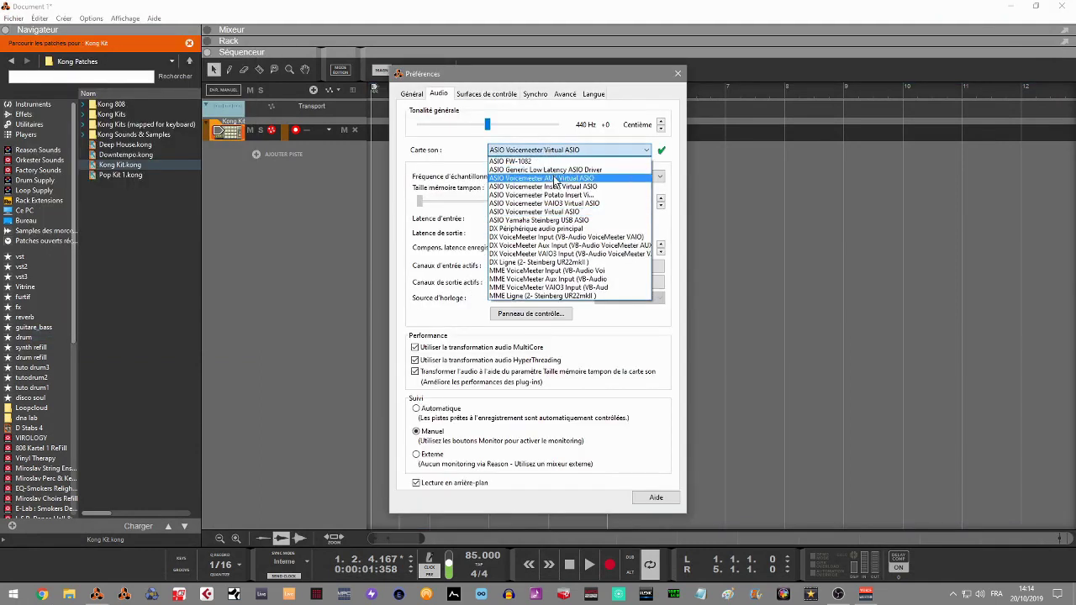
pyautogui.click(626, 115)
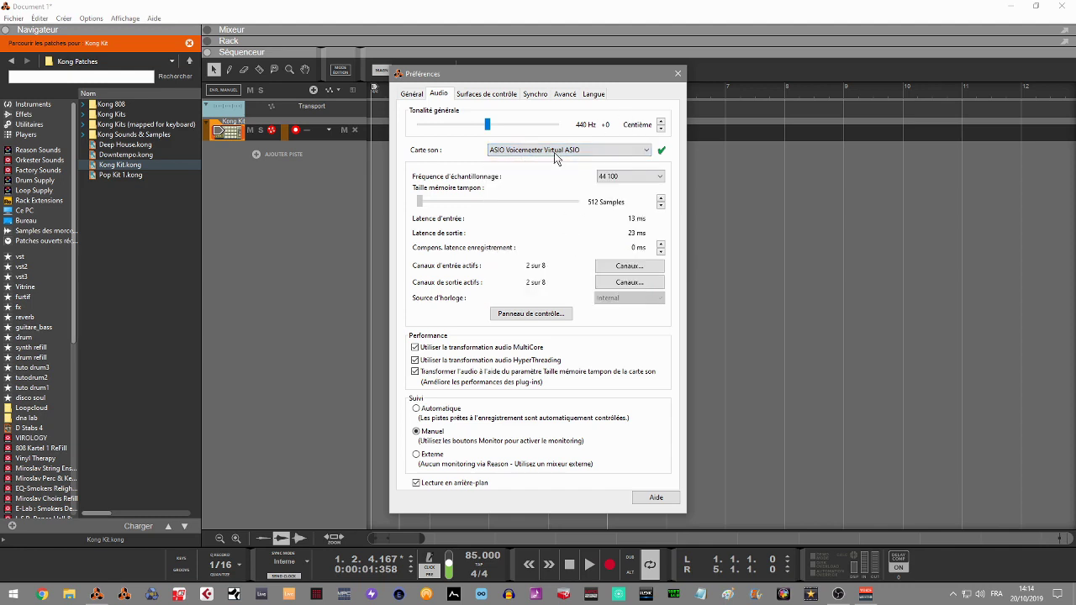
# - Review the MIDI keyboards and control surfaces in the preferences, then close the dialog
pyautogui.click(487, 93)
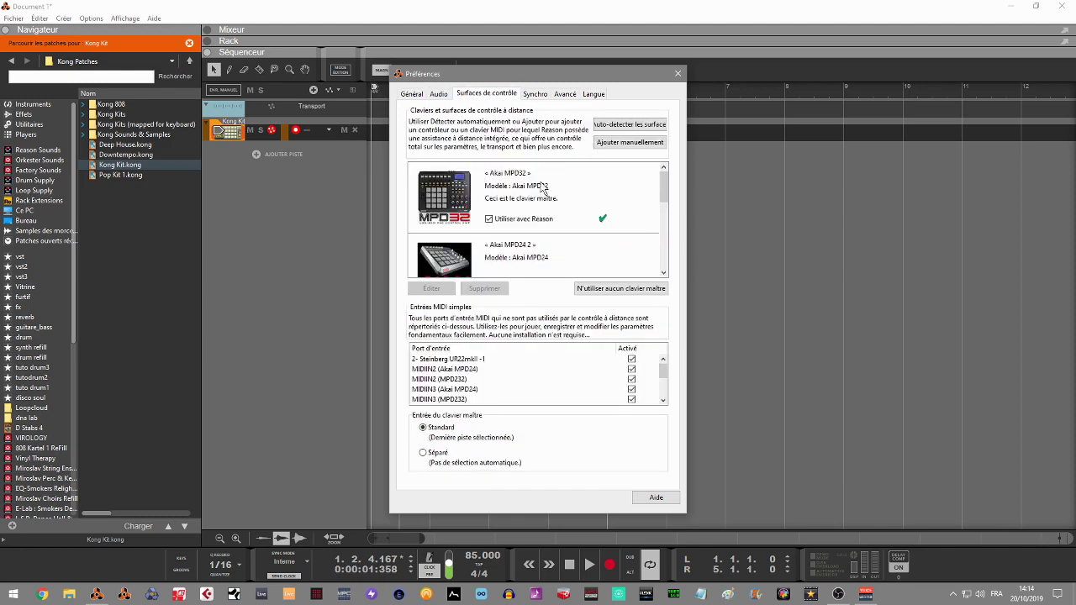
pyautogui.moveTo(668, 195)
pyautogui.mouseDown()
pyautogui.moveTo(674, 259)
pyautogui.moveTo(664, 185)
pyautogui.mouseUp()
pyautogui.click(678, 74)
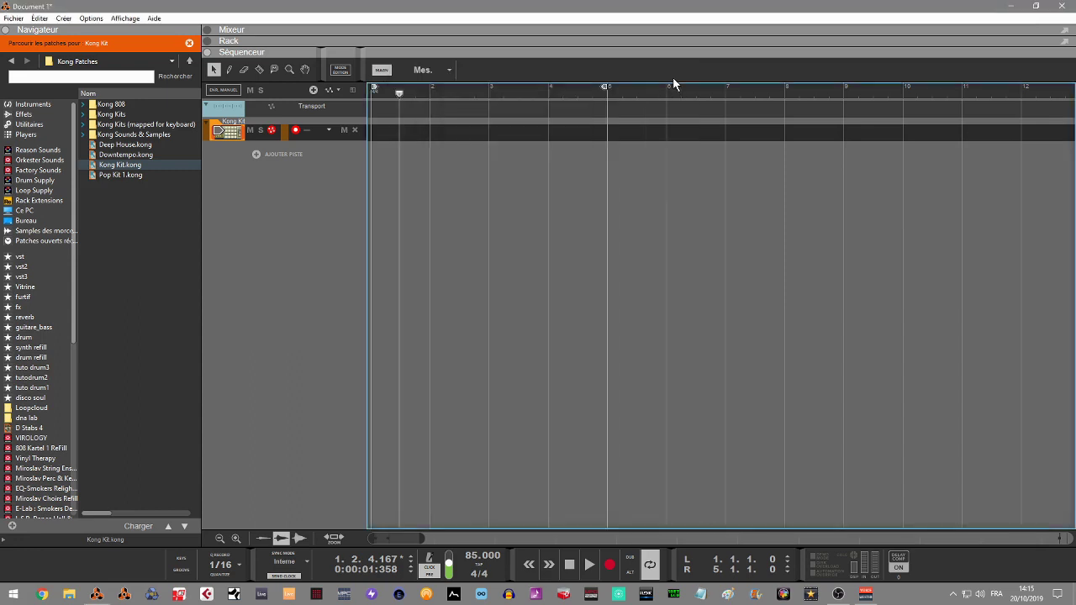
# - Return the playhead to the song start and show the full Kong device in the rack with the sequencer folded
pyautogui.press('Home')
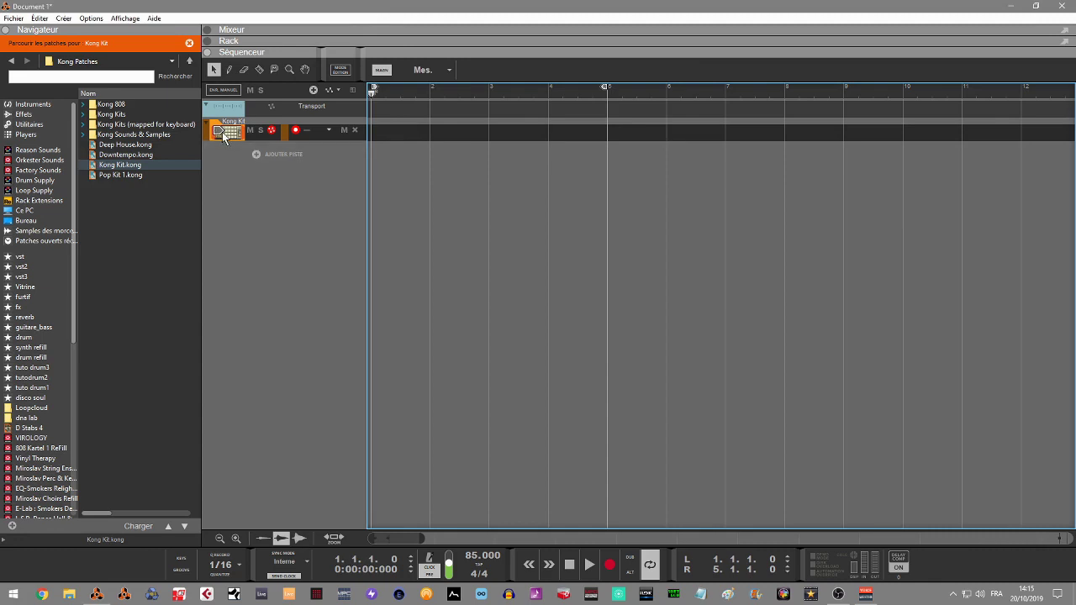
pyautogui.click(208, 41)
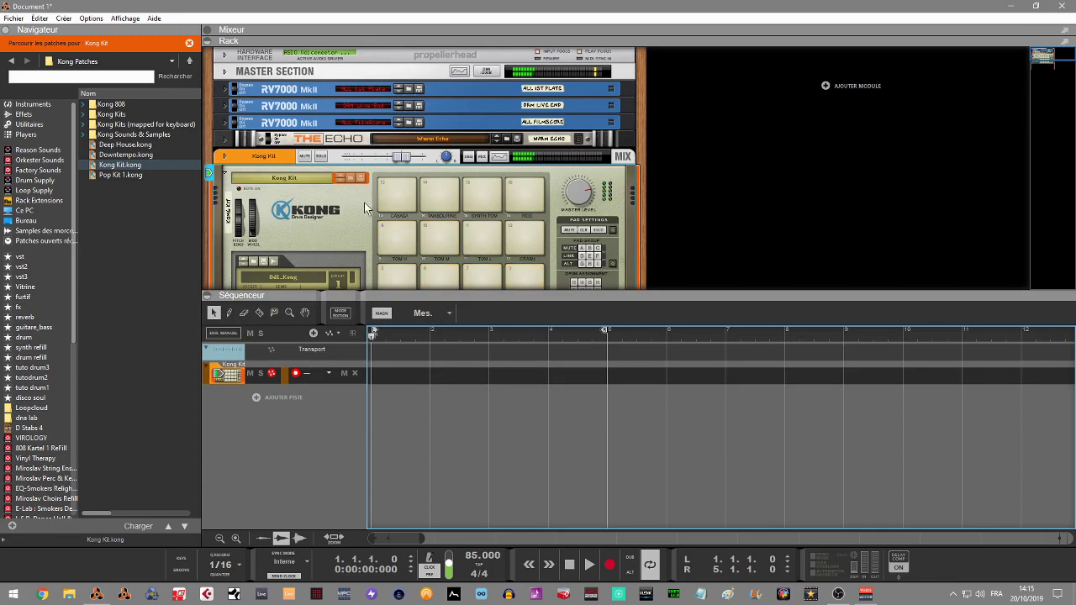
pyautogui.click(350, 177)
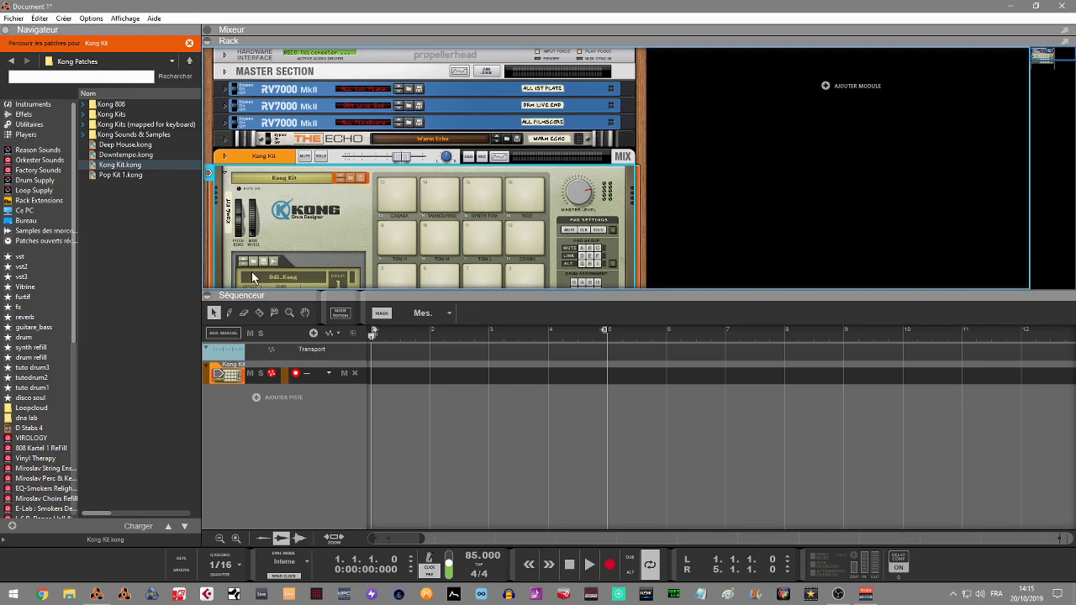
pyautogui.click(207, 295)
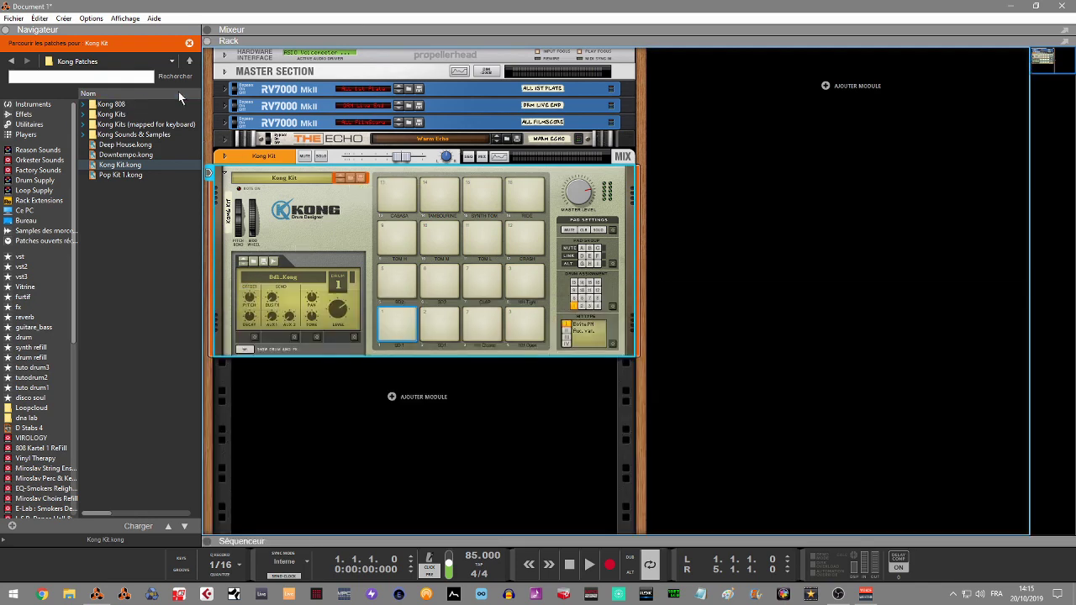
# - Load the Bullet.kong patch into Kong from Factory Sounds, Kong Patches, Kong Kits, Hip Hop Kits
pyautogui.click(37, 171)
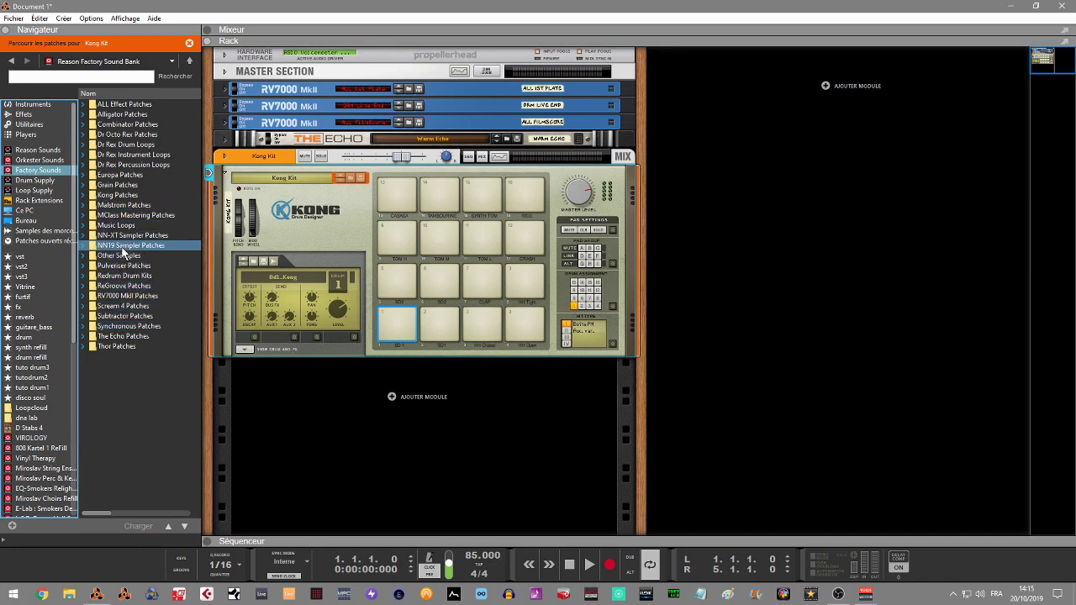
pyautogui.click(119, 201)
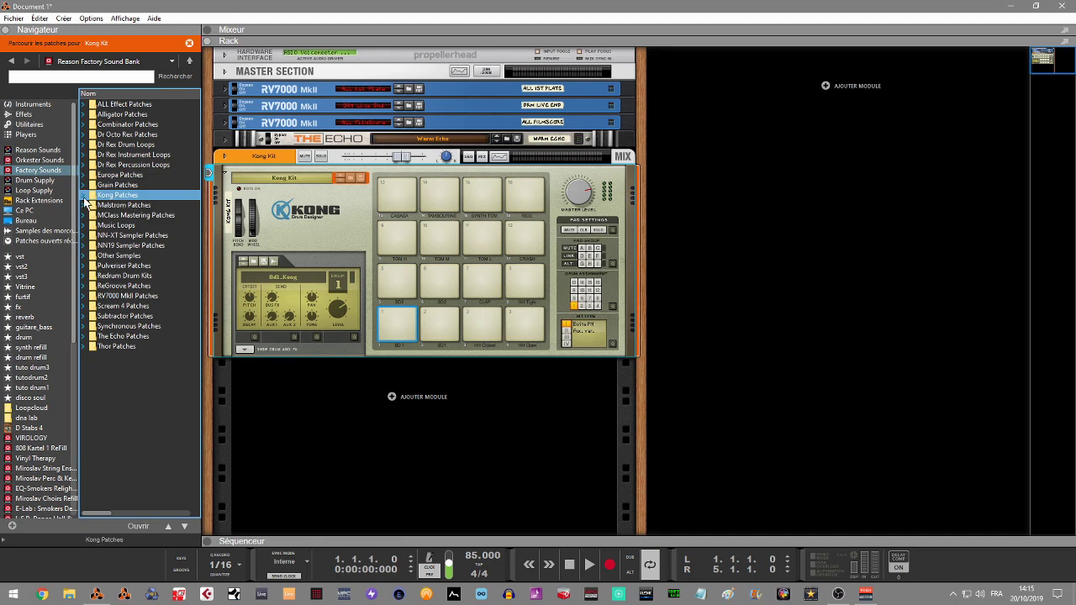
pyautogui.click(84, 195)
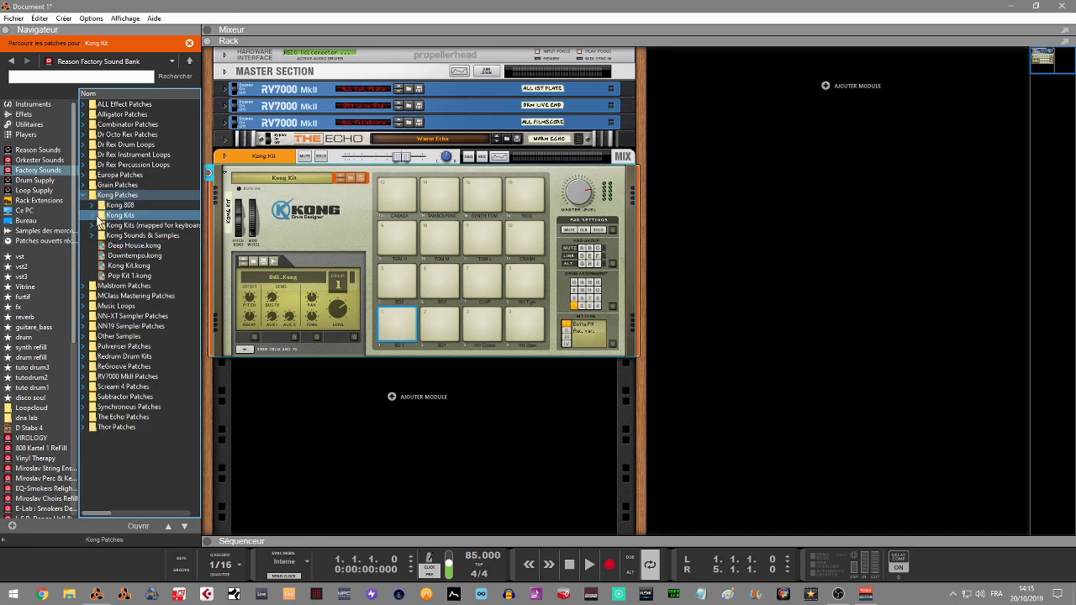
pyautogui.click(92, 215)
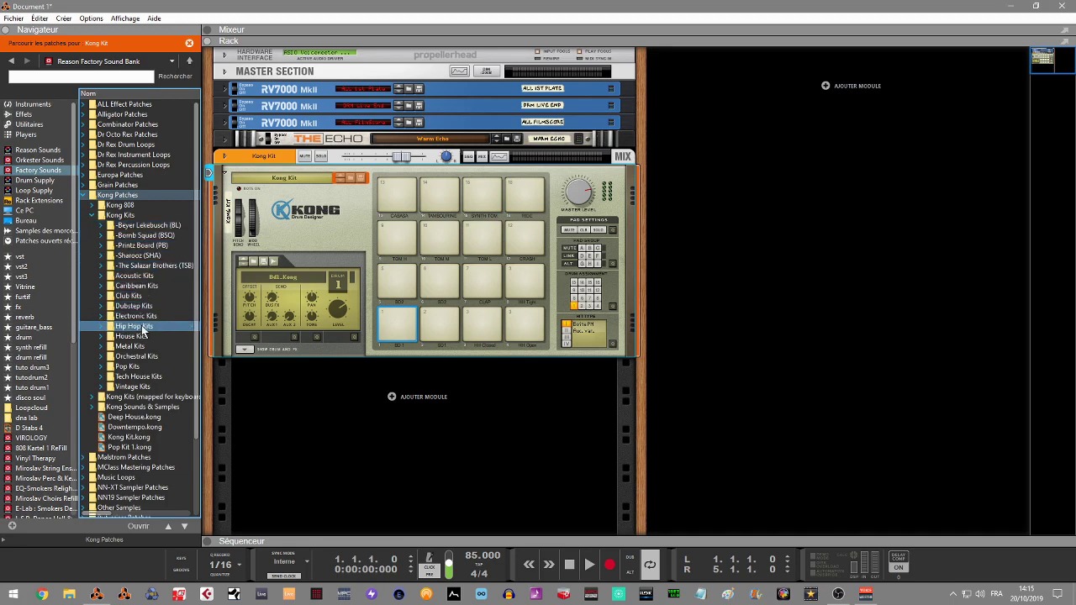
pyautogui.click(101, 327)
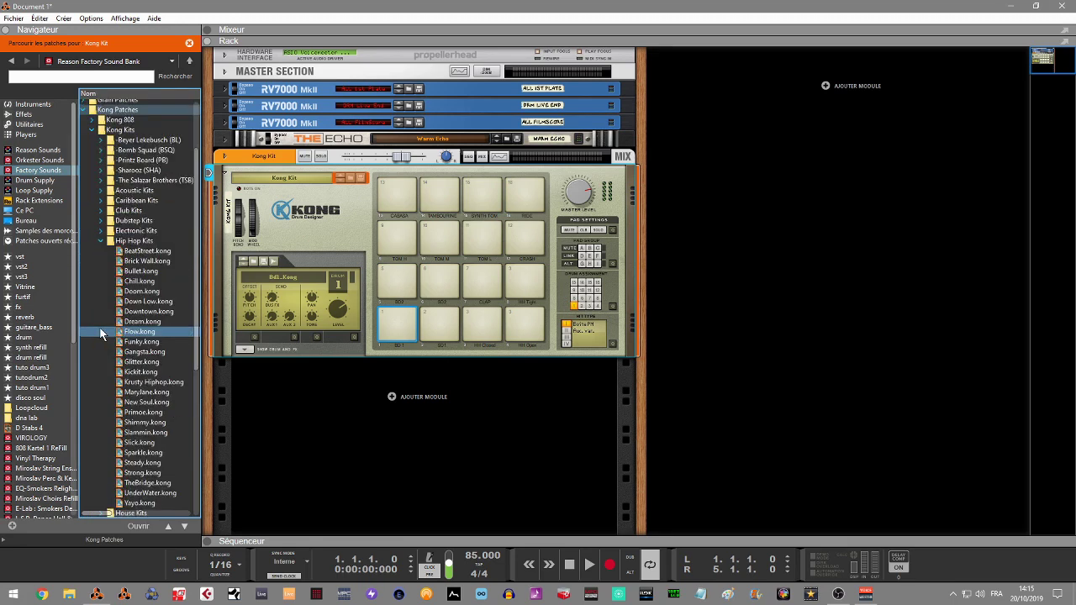
pyautogui.click(141, 270)
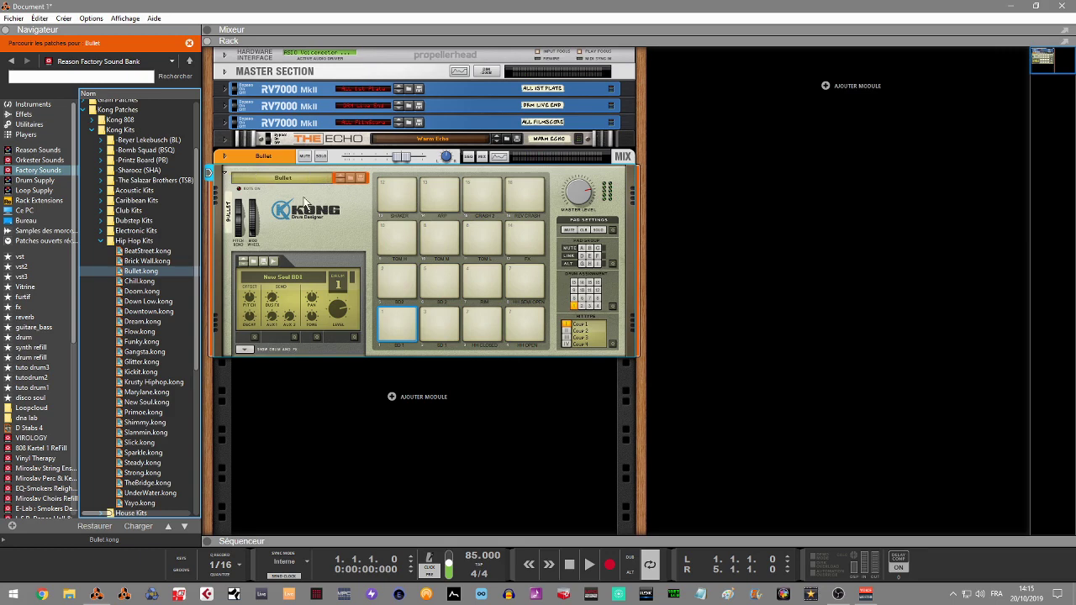
# - Unfold the sequencer and record a closed hi-hat pattern across the four-bar loop on the Bullet track
pyautogui.click(210, 542)
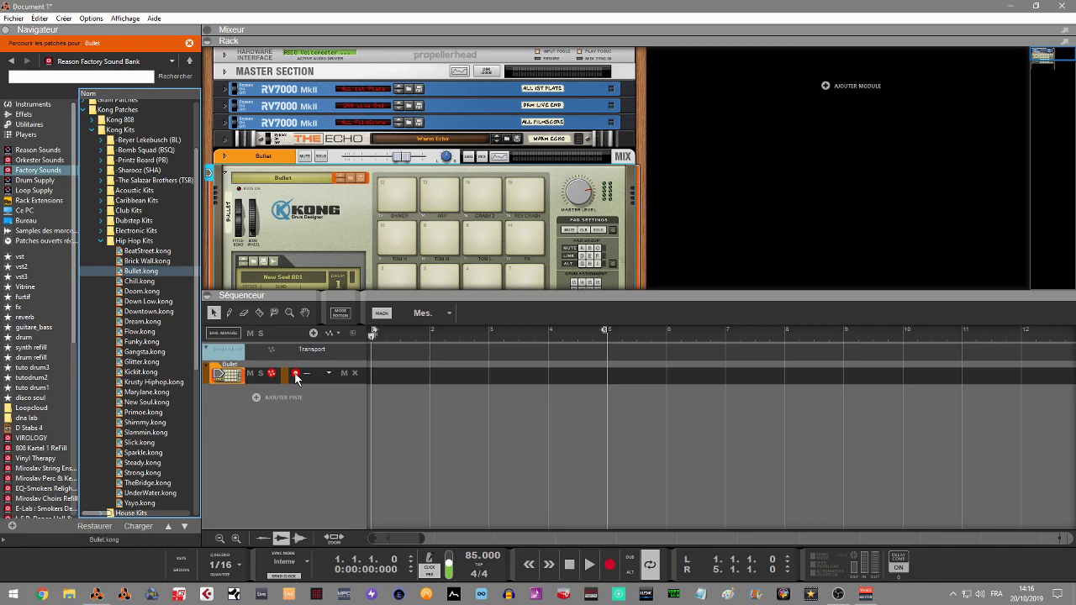
pyautogui.click(296, 377)
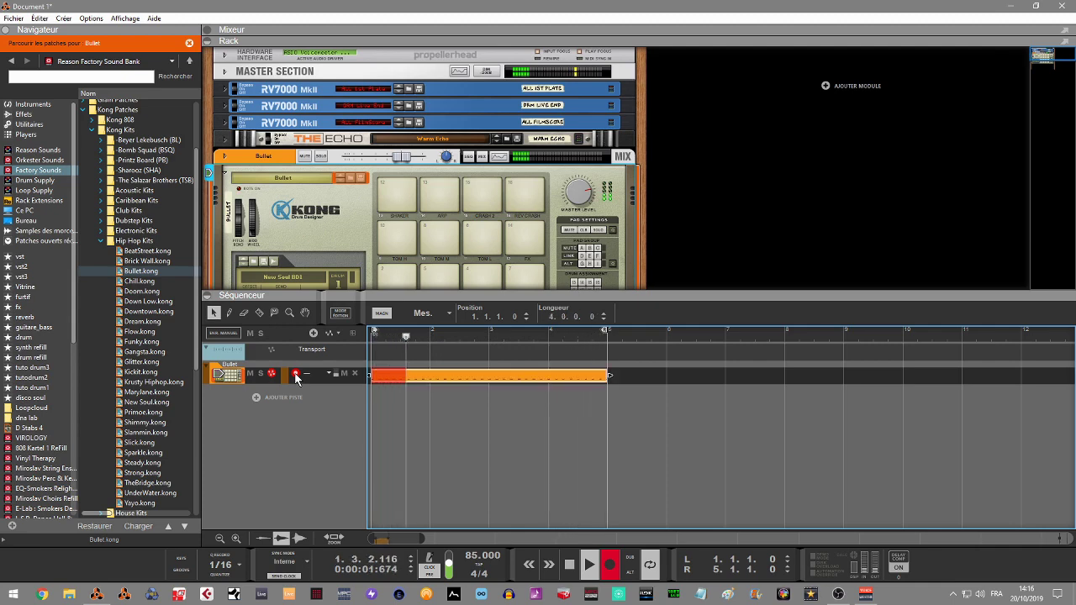
pyautogui.hotkey('ctrl', 'Return')
pyautogui.press('space')
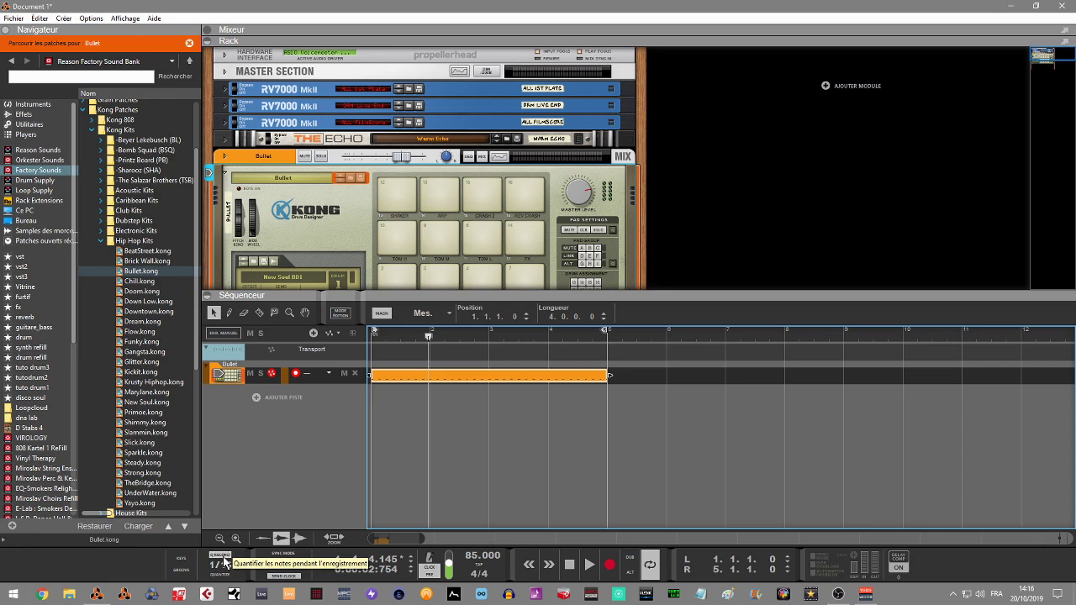
# - Open the recorded clip for note editing and quantize all its hi-hat notes to 1/16
pyautogui.doubleClick(433, 378)
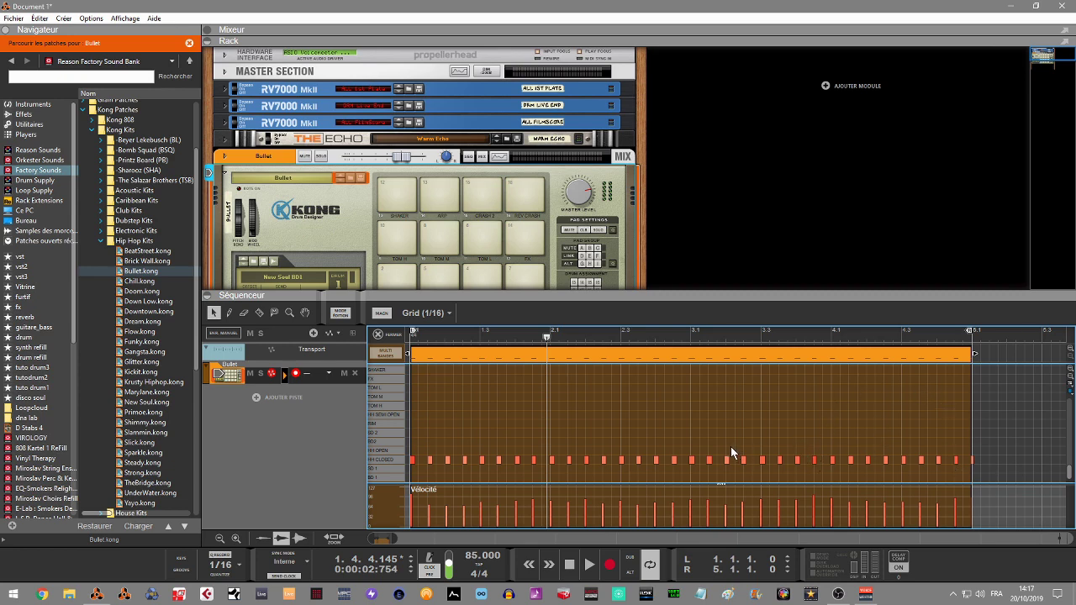
pyautogui.hotkey('ctrl', 'a')
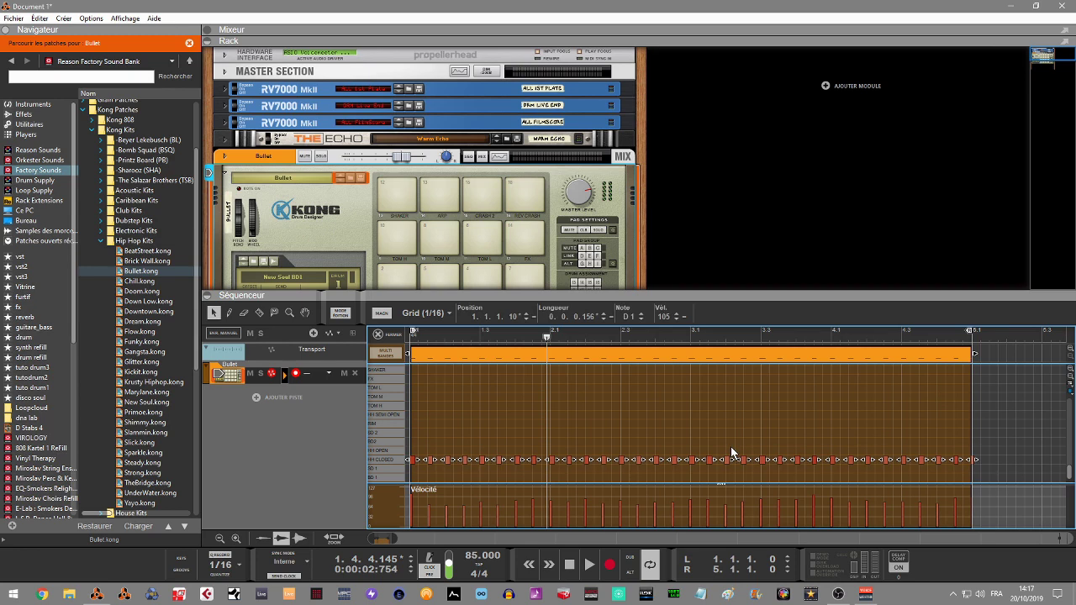
pyautogui.rightClick(656, 462)
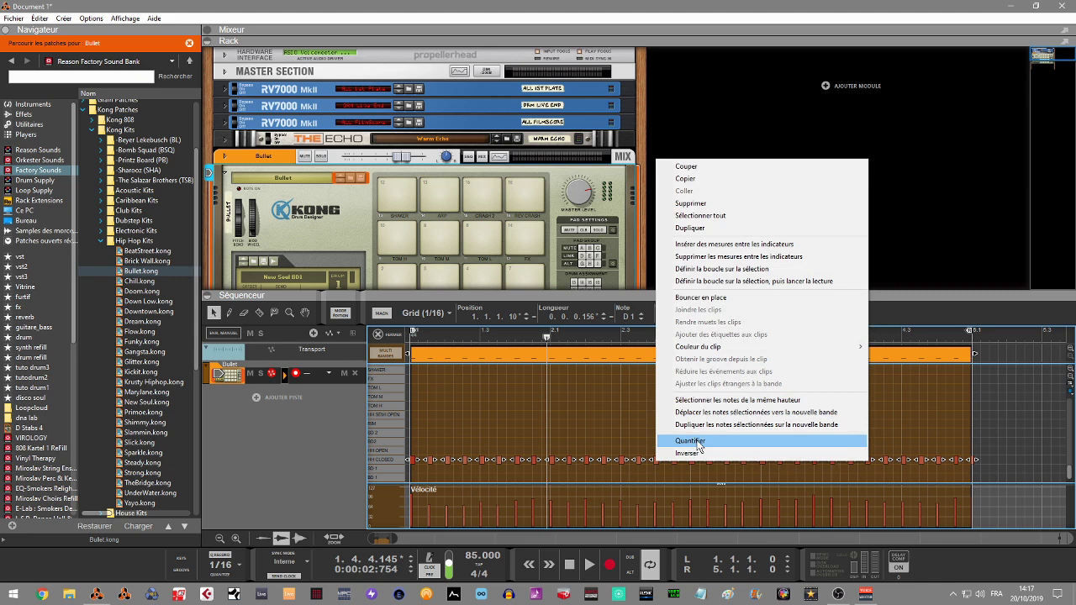
pyautogui.click(215, 579)
pyautogui.click(215, 579)
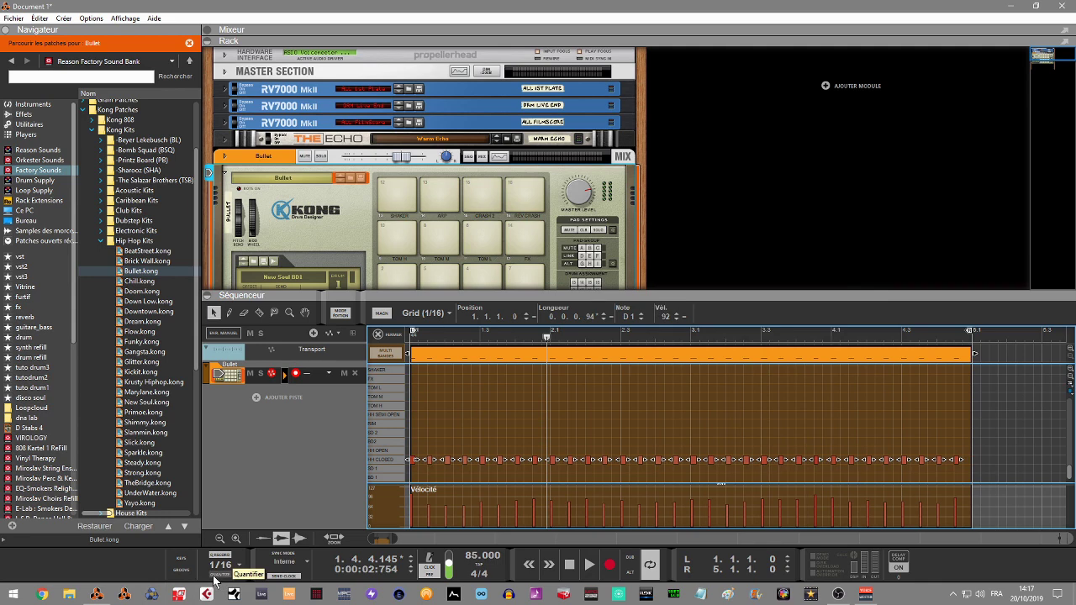
# - Play the quantized hi-hat pattern from the song start, deselect the notes, and stop playback
pyautogui.press('KP_0')
pyautogui.press('space')
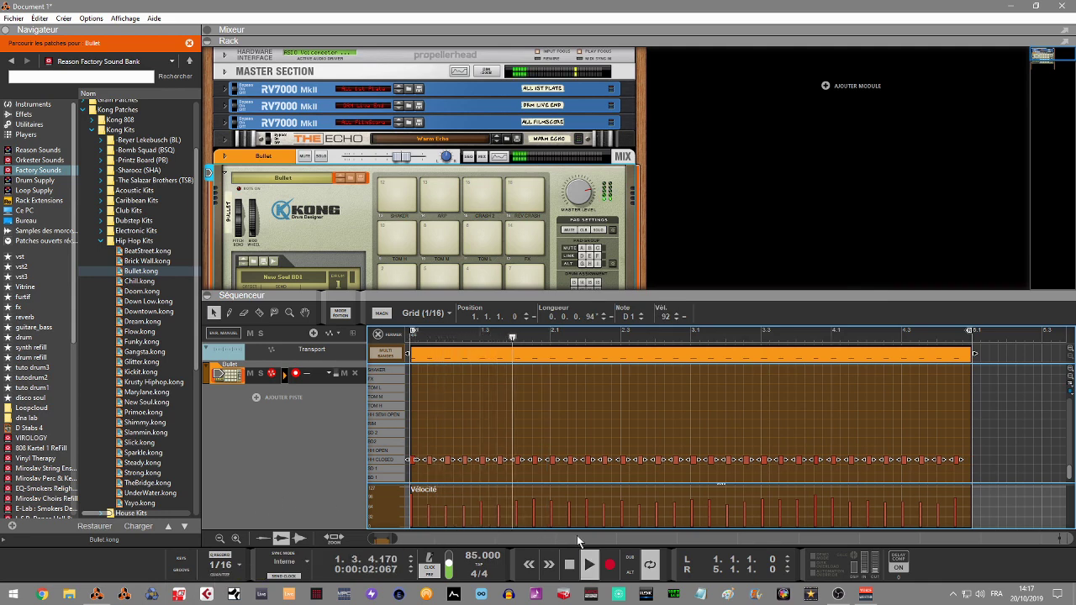
pyautogui.click(740, 412)
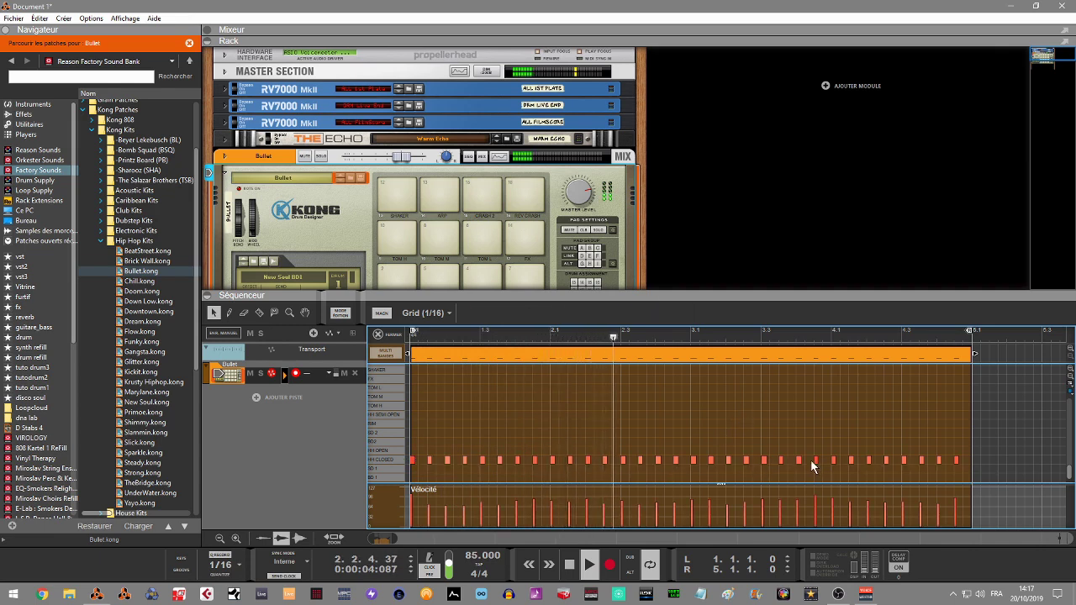
pyautogui.press('space')
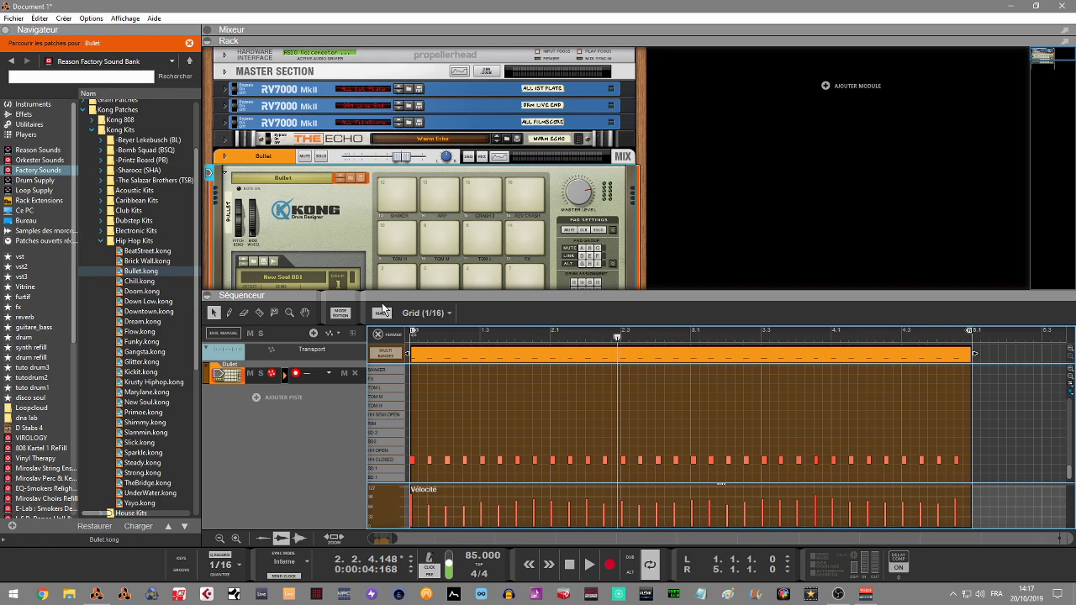
# - Set the sequencer's snap resolution to 1/32
pyautogui.click(448, 315)
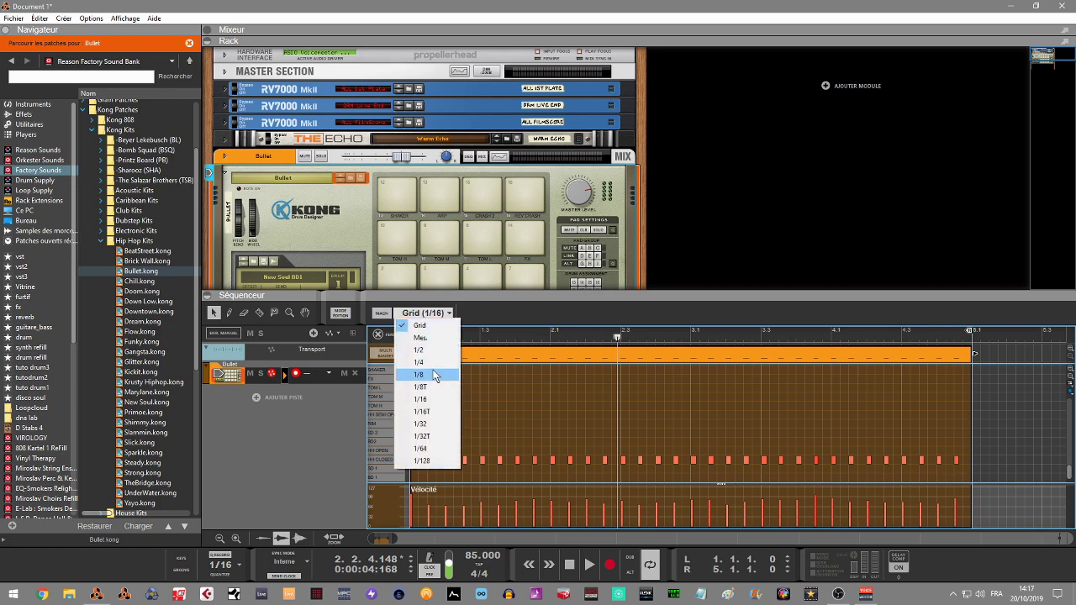
pyautogui.click(432, 425)
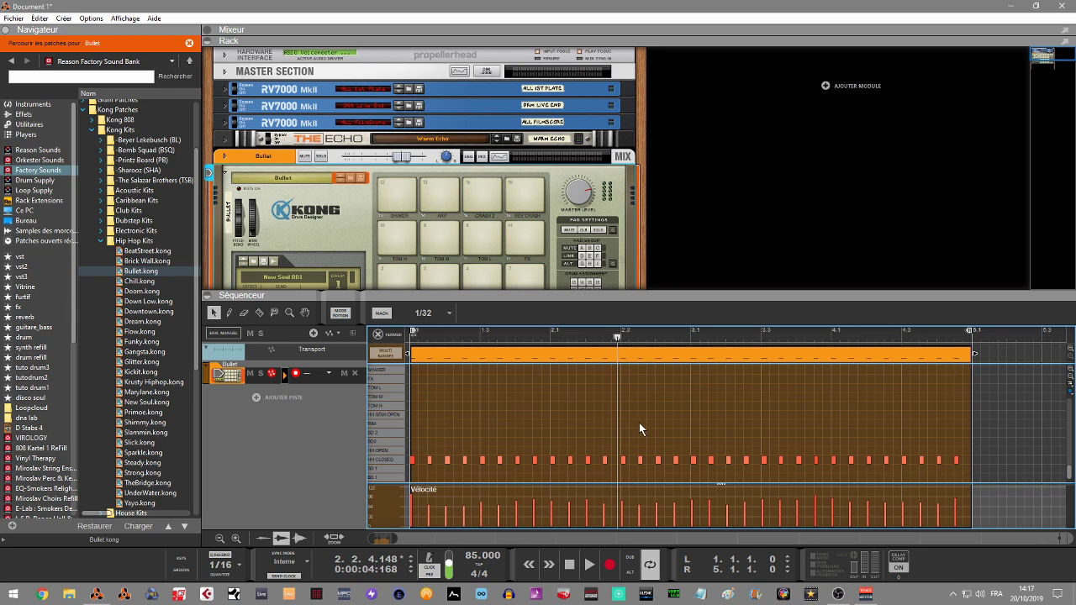
# - Set the snap resolution to 1/16 for the hi-hat notes and leave note editing for the arrangement view
pyautogui.click(638, 461)
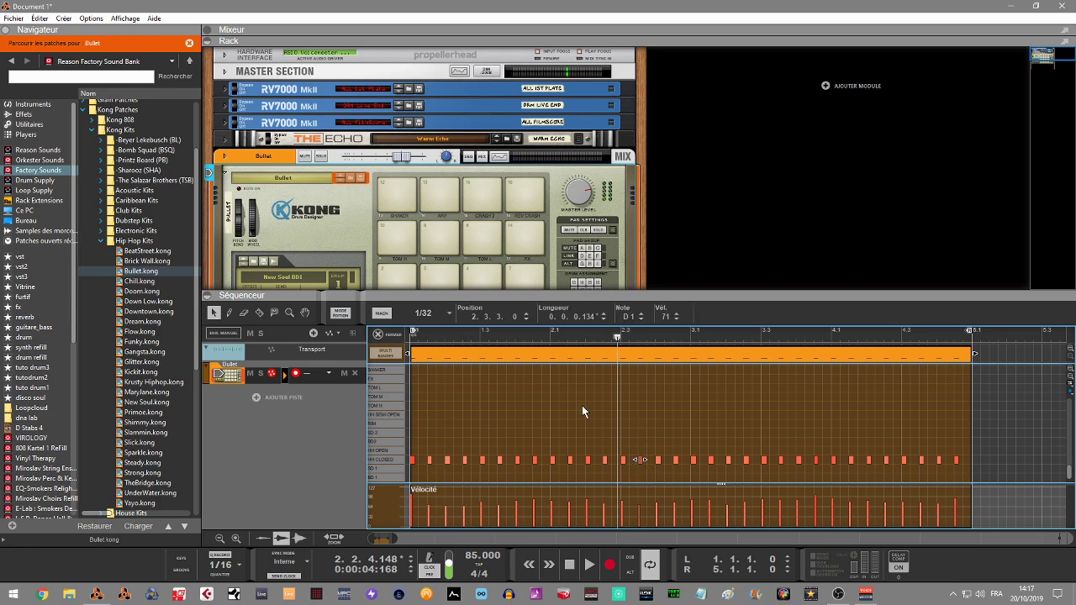
pyautogui.click(433, 314)
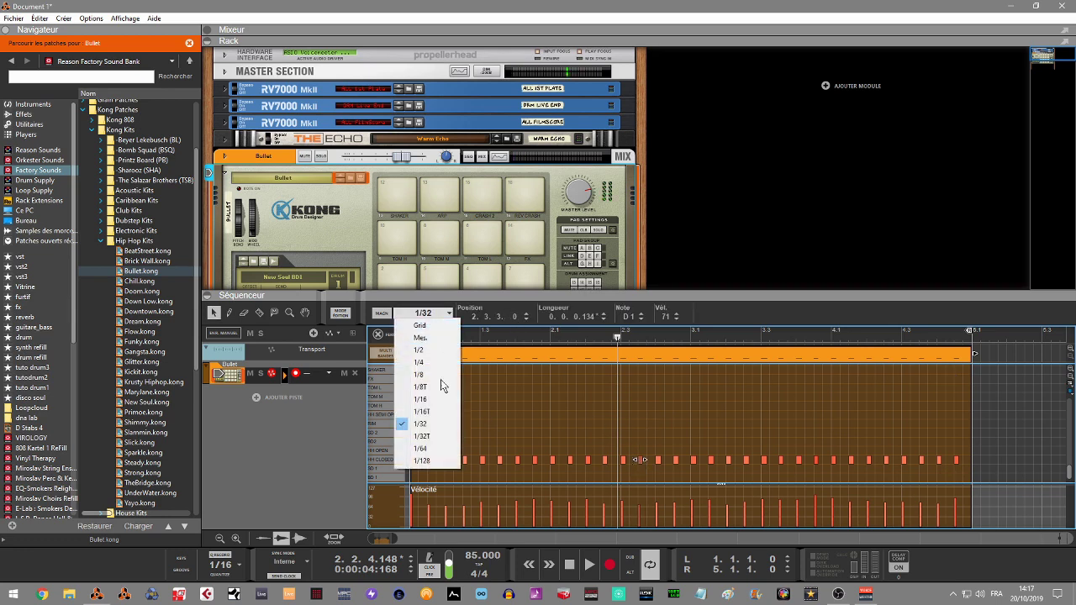
pyautogui.click(437, 400)
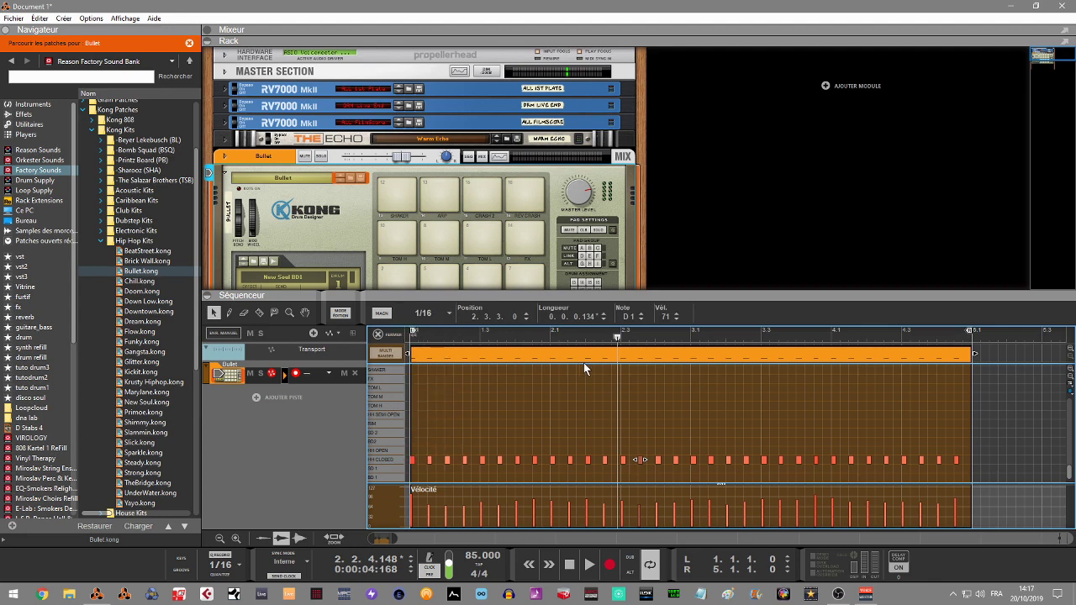
pyautogui.click(378, 334)
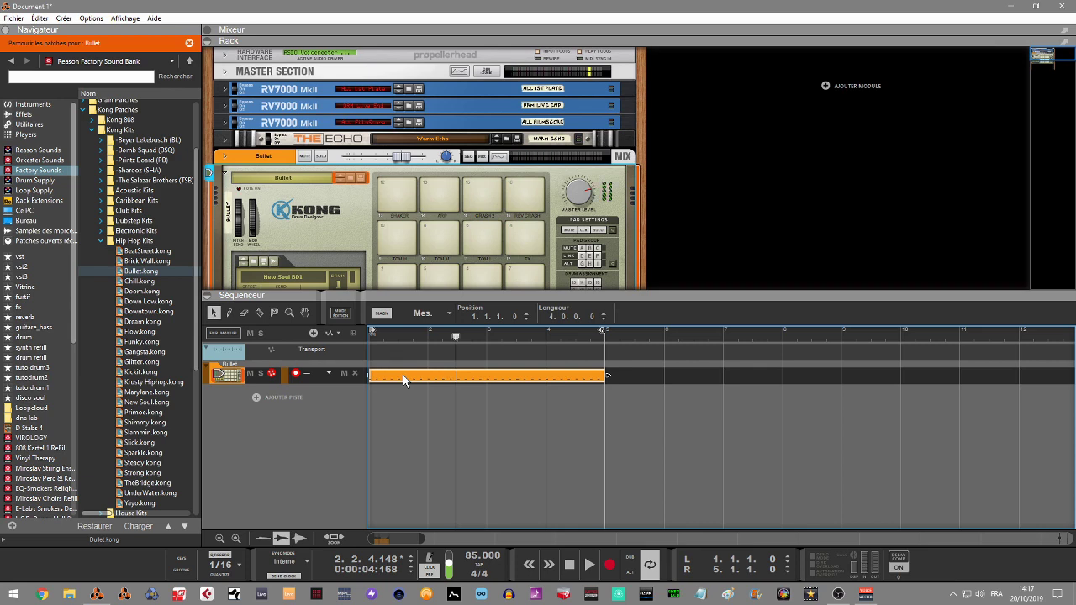
# - Record another drum pass over the four-bar Bullet clip from the song start, play it back, and stop
pyautogui.press('space')
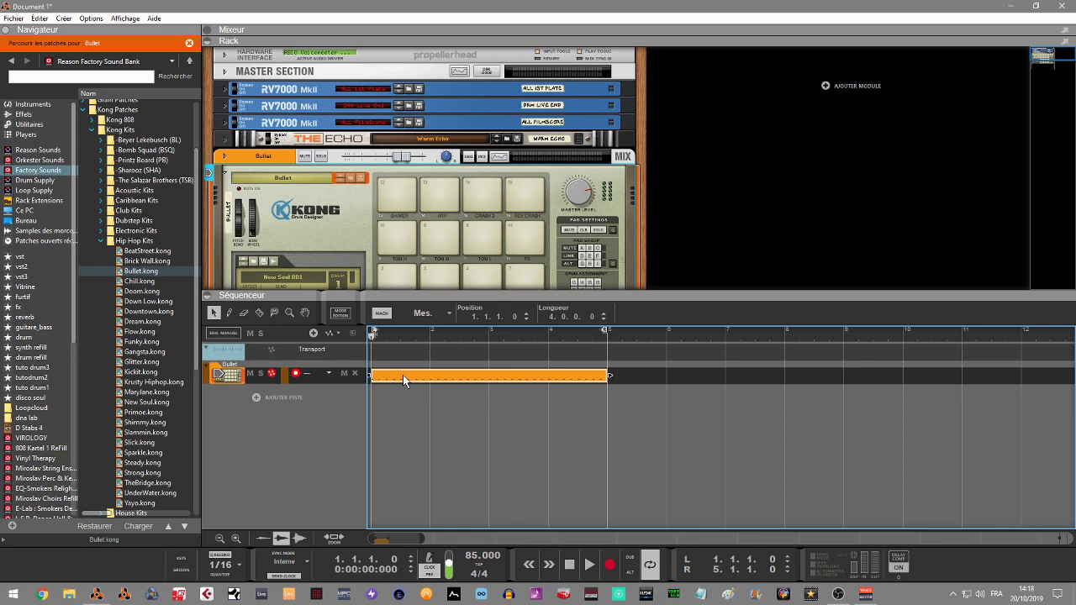
pyautogui.hotkey('ctrl', 'Return')
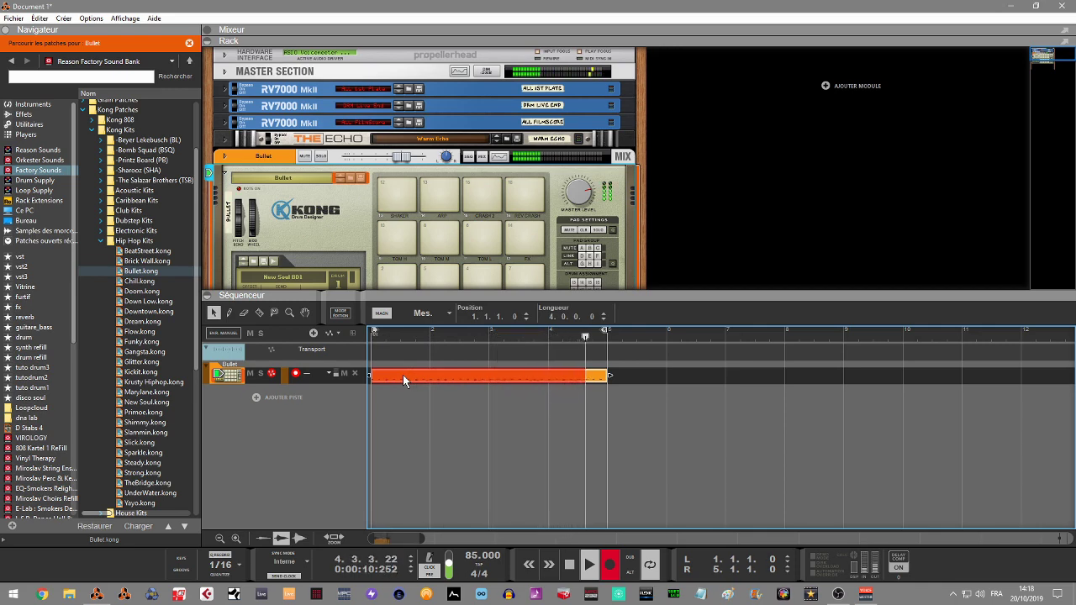
pyautogui.hotkey('ctrl', 'Return')
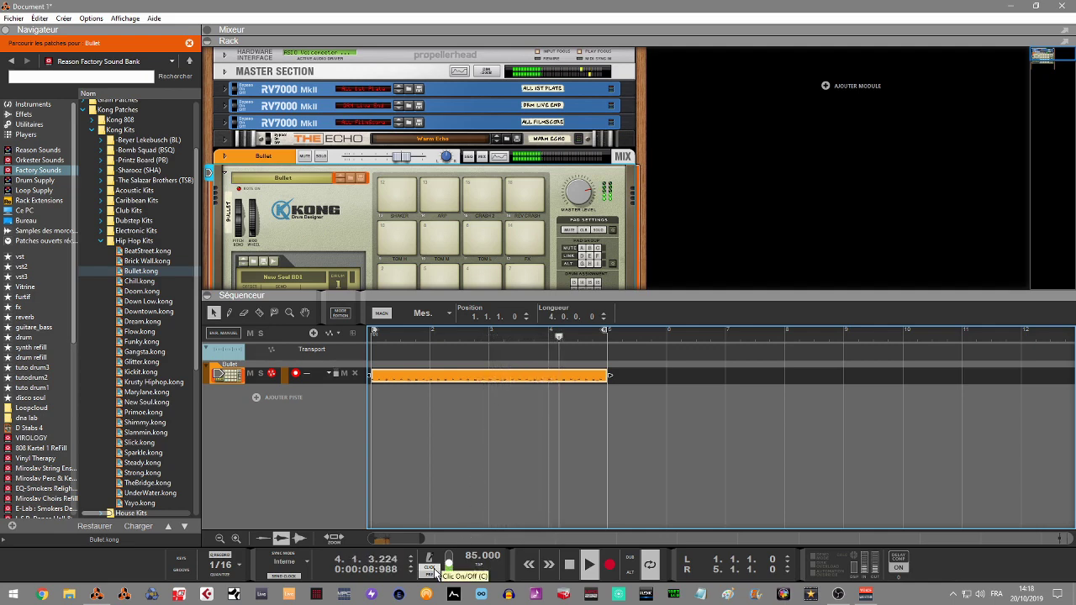
pyautogui.press('space')
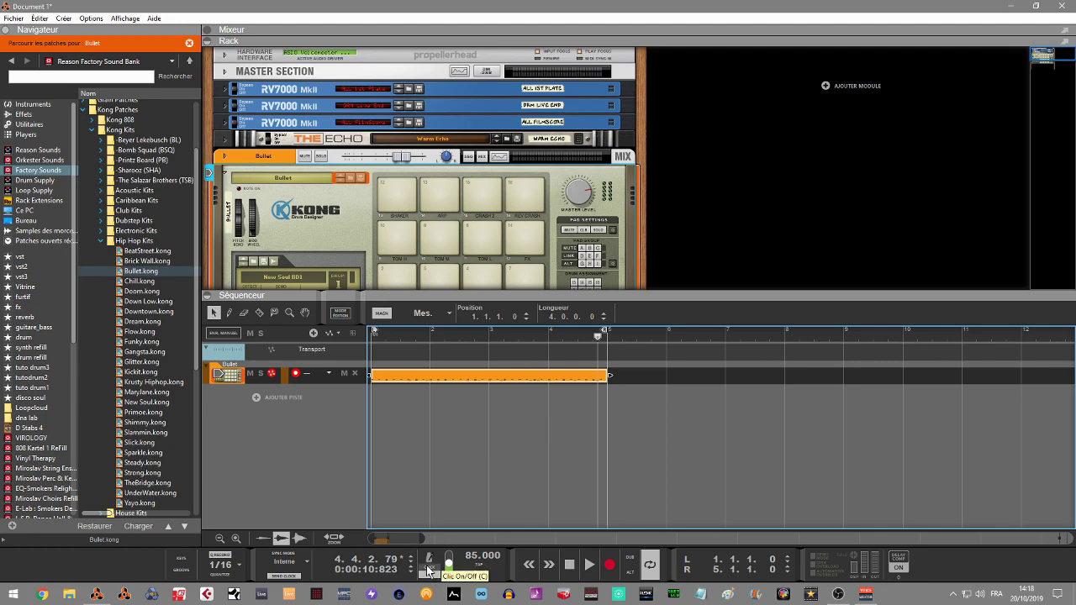
# - Switch off the metronome click and play the drum loop from the song start
pyautogui.click(430, 565)
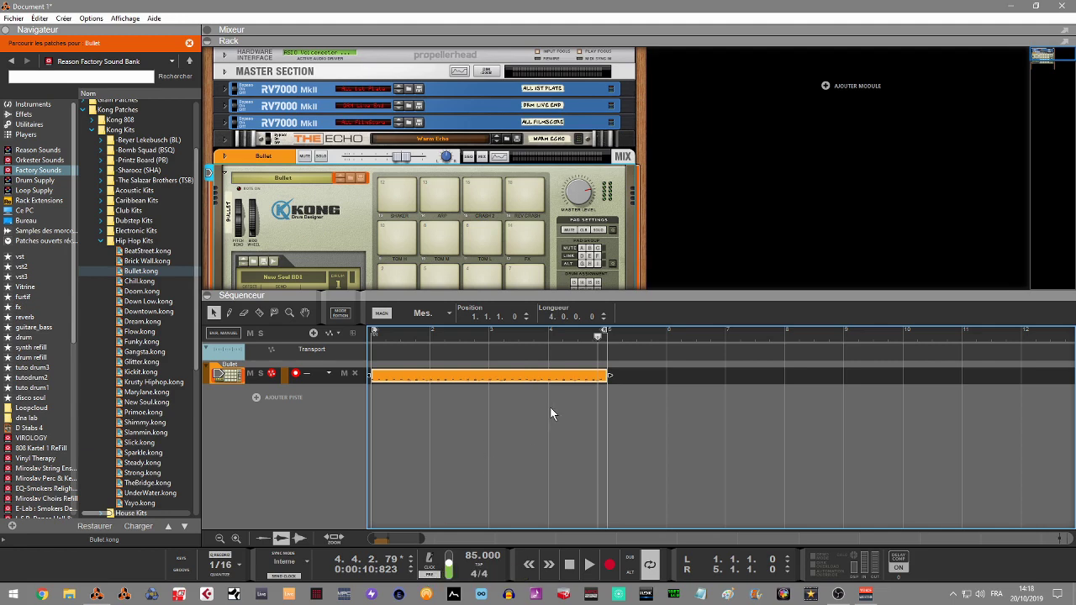
pyautogui.press('KP_0')
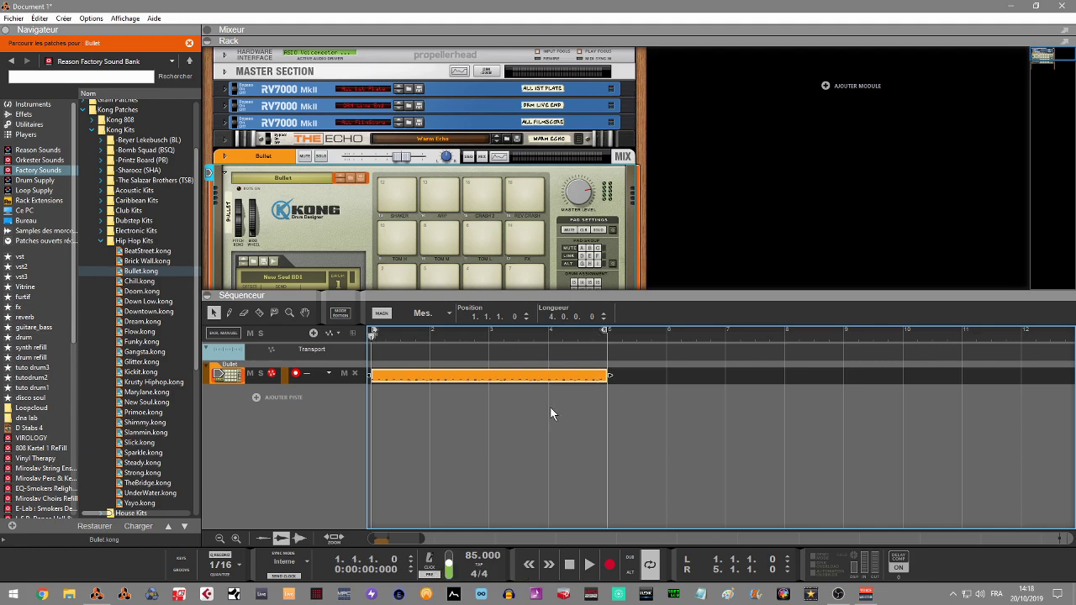
pyautogui.press('space')
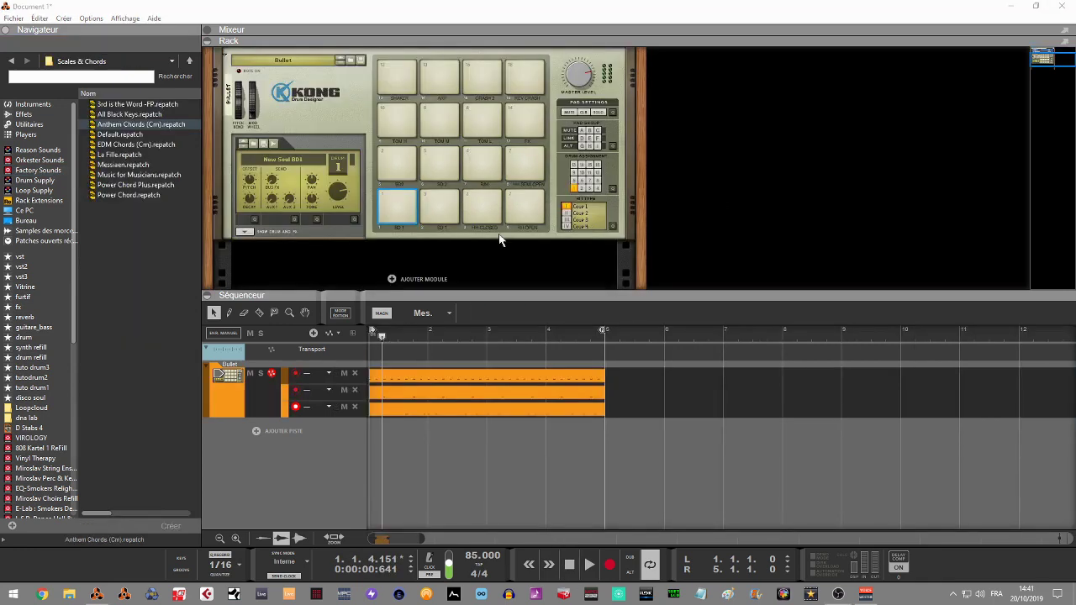
# - Add an ID8 instrument module below the Kong in the rack and look through its sound categories, keeping Piano
pyautogui.click(32, 104)
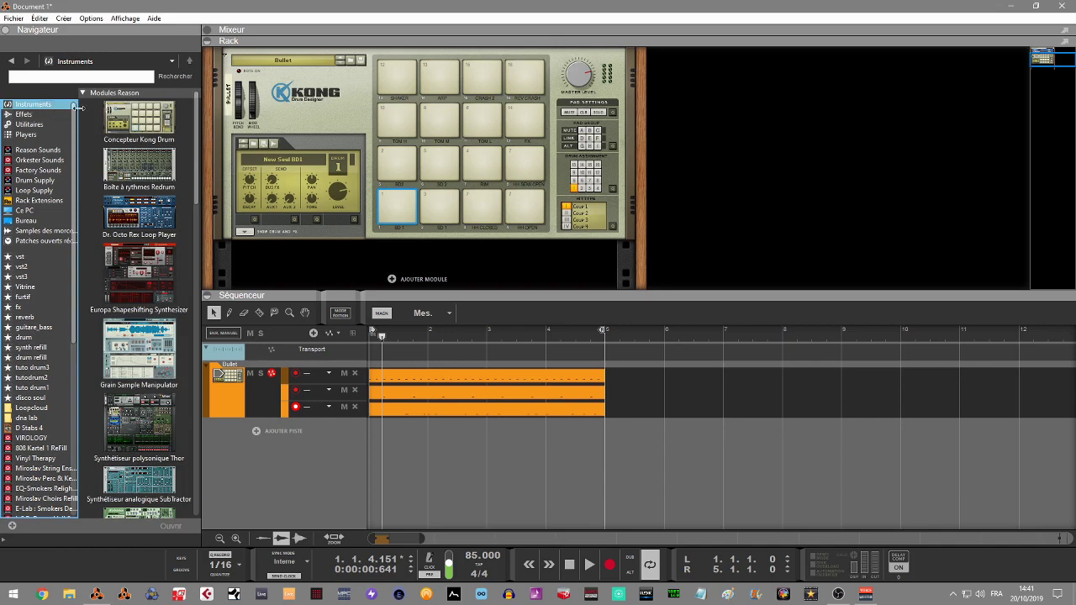
pyautogui.moveTo(196, 107); pyautogui.dragTo(215, 174)
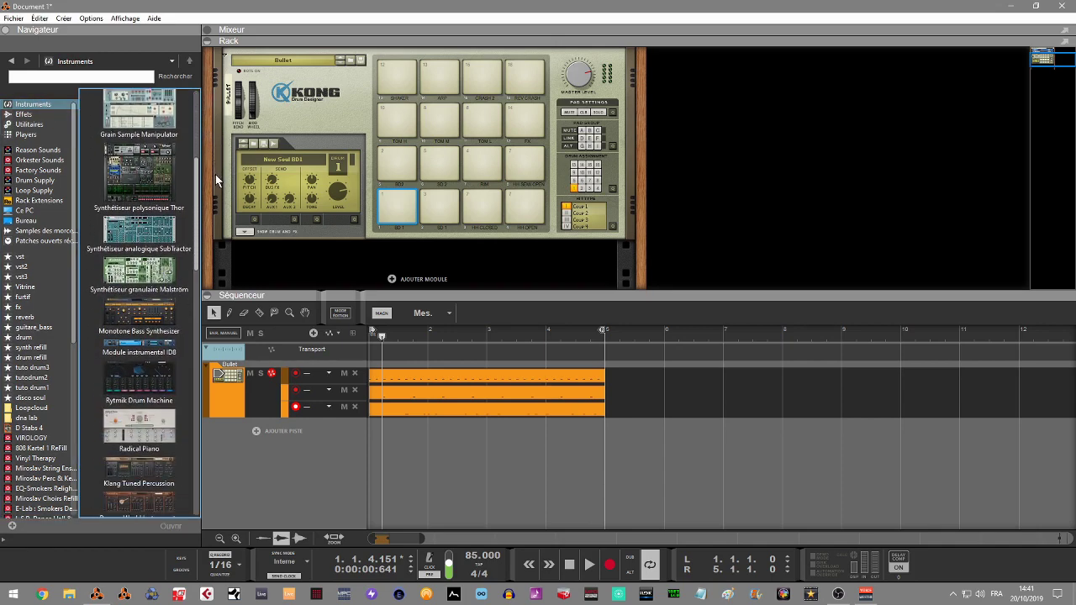
pyautogui.moveTo(136, 357); pyautogui.dragTo(371, 274)
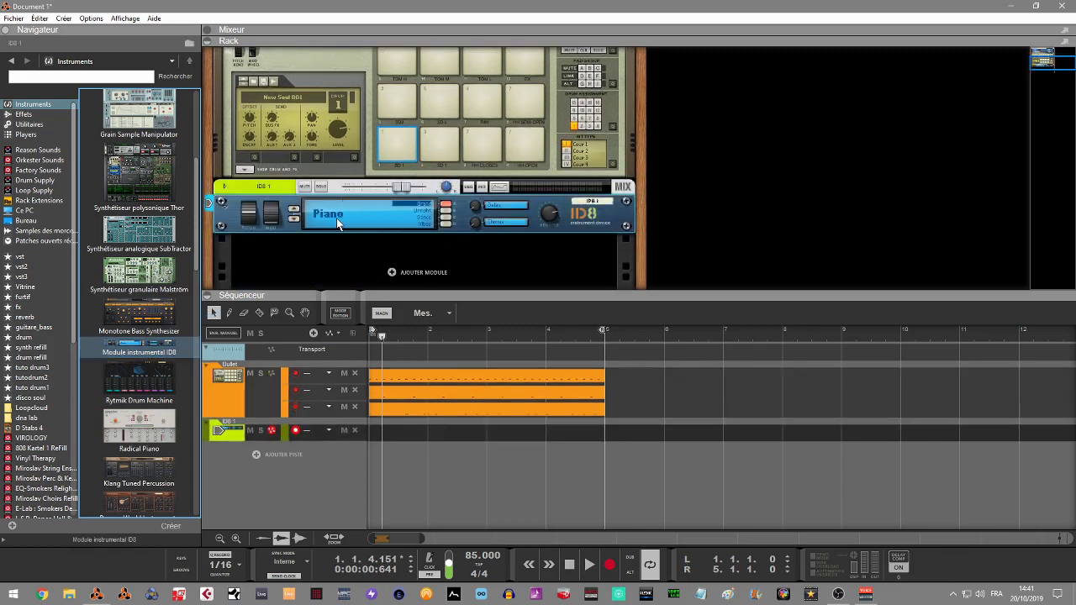
pyautogui.click(338, 216)
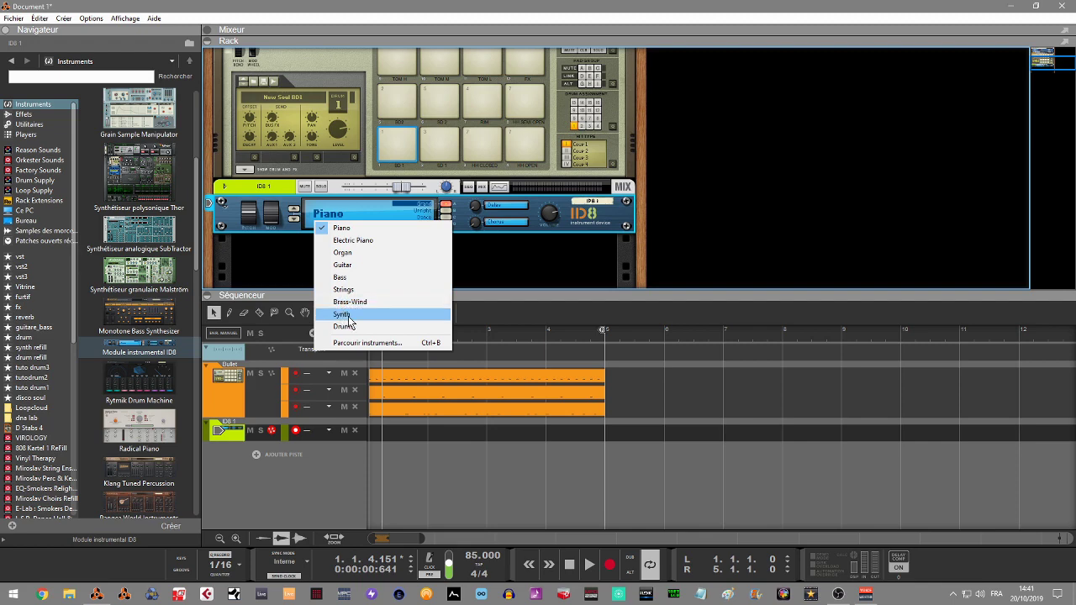
pyautogui.click(517, 267)
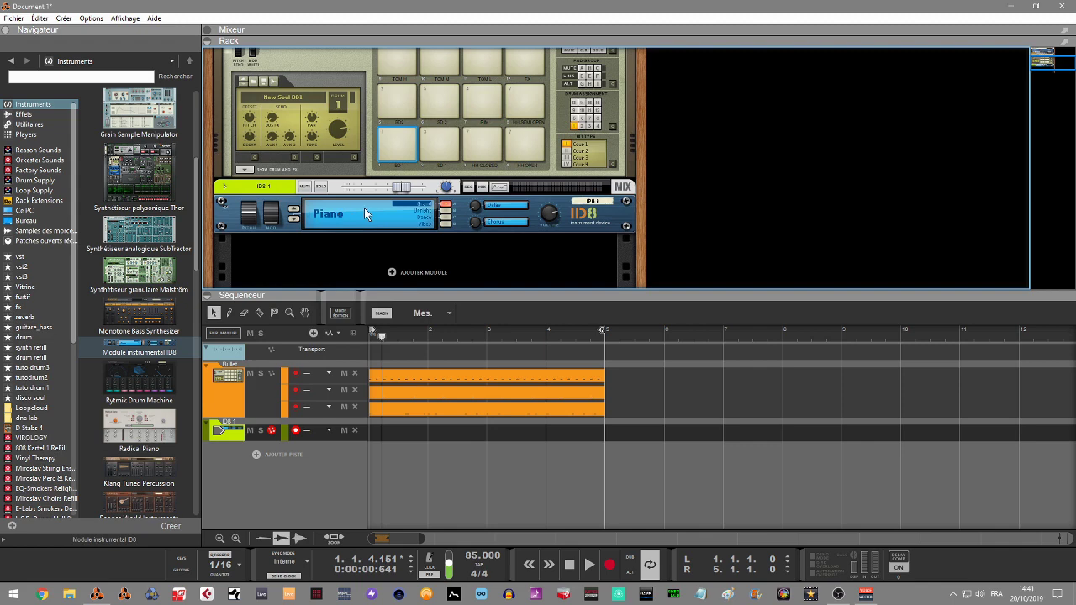
# - Browse the Reason player modules and add Scales & Chords to the ID8 piano
pyautogui.click(31, 137)
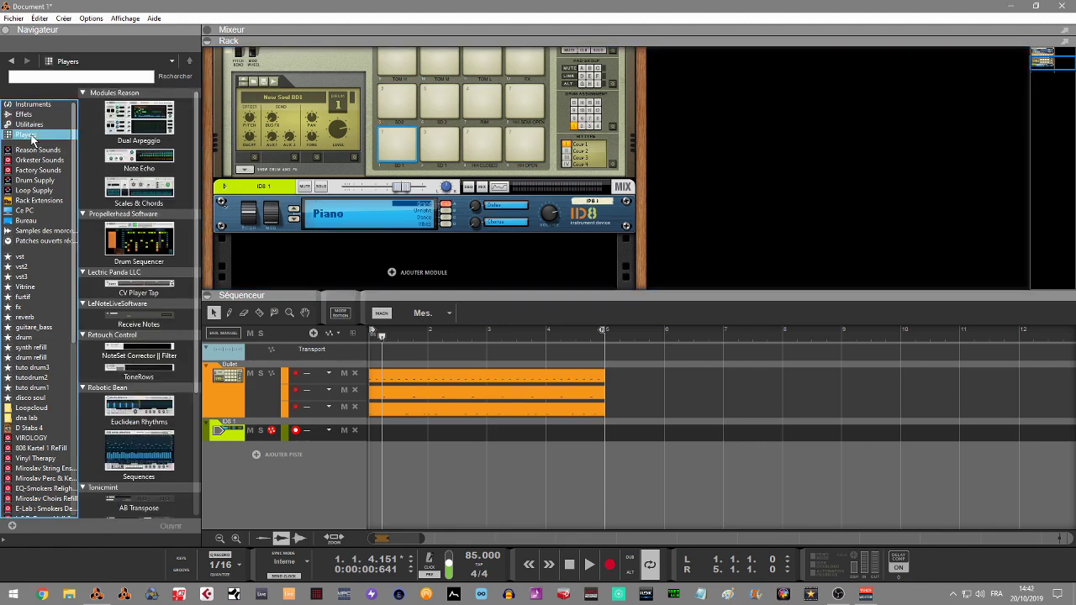
pyautogui.click(130, 192)
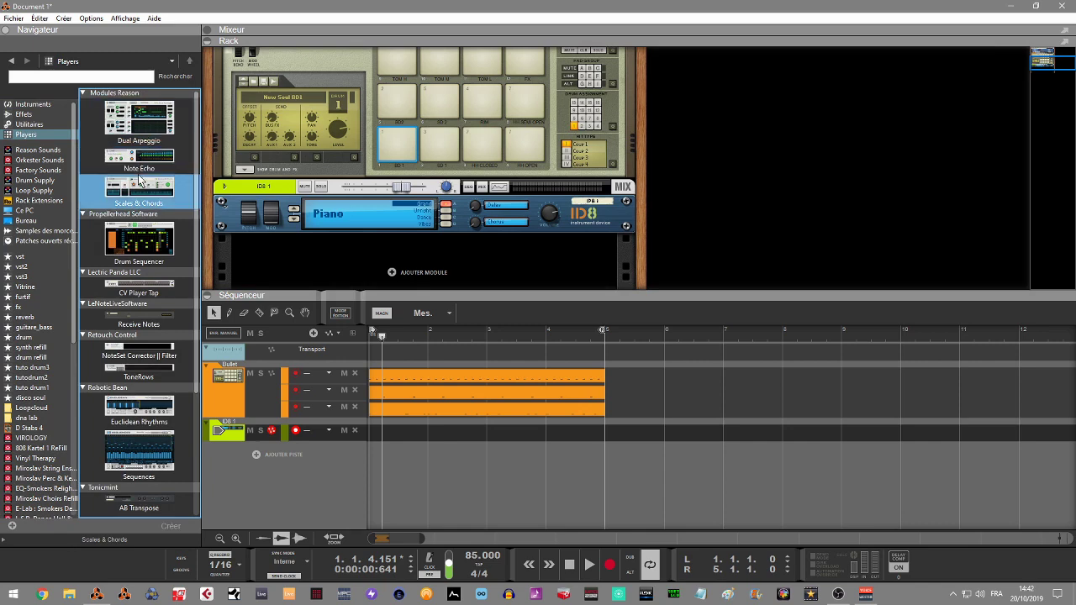
pyautogui.click(158, 120)
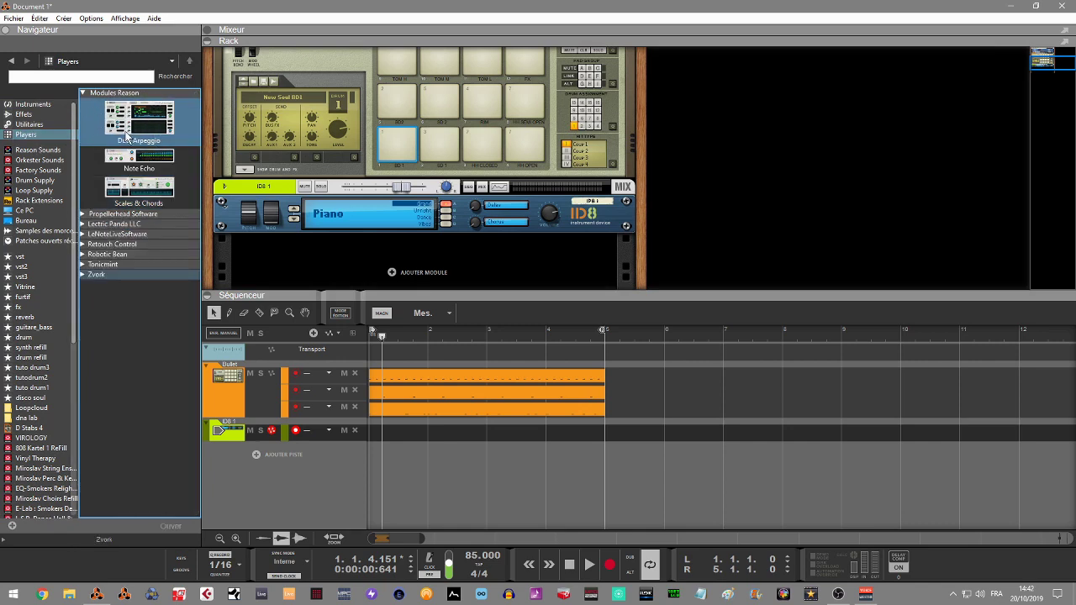
pyautogui.click(130, 120)
pyautogui.click(134, 168)
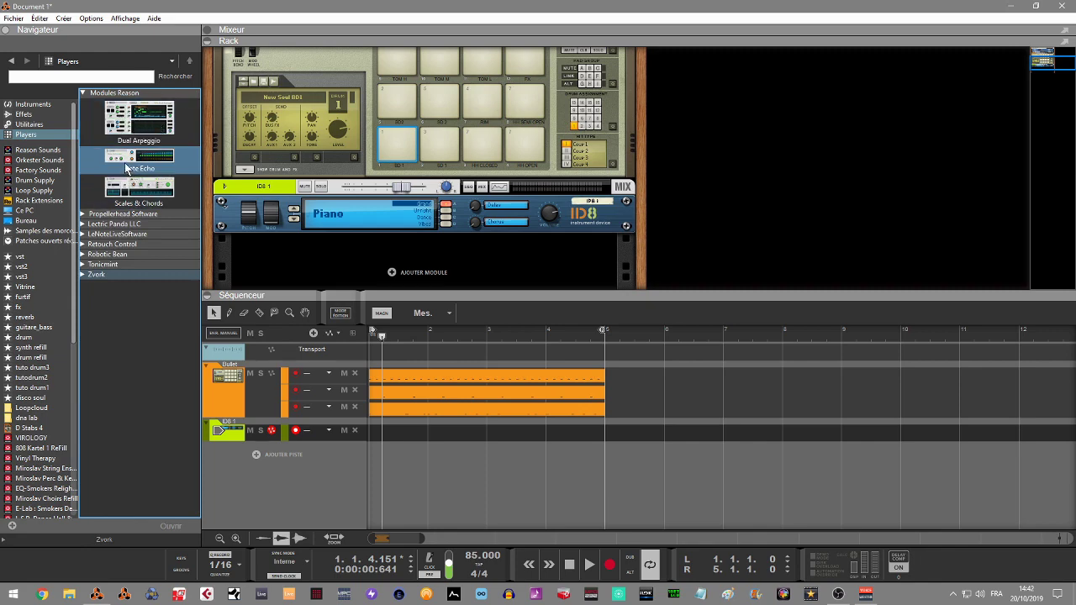
pyautogui.click(139, 193)
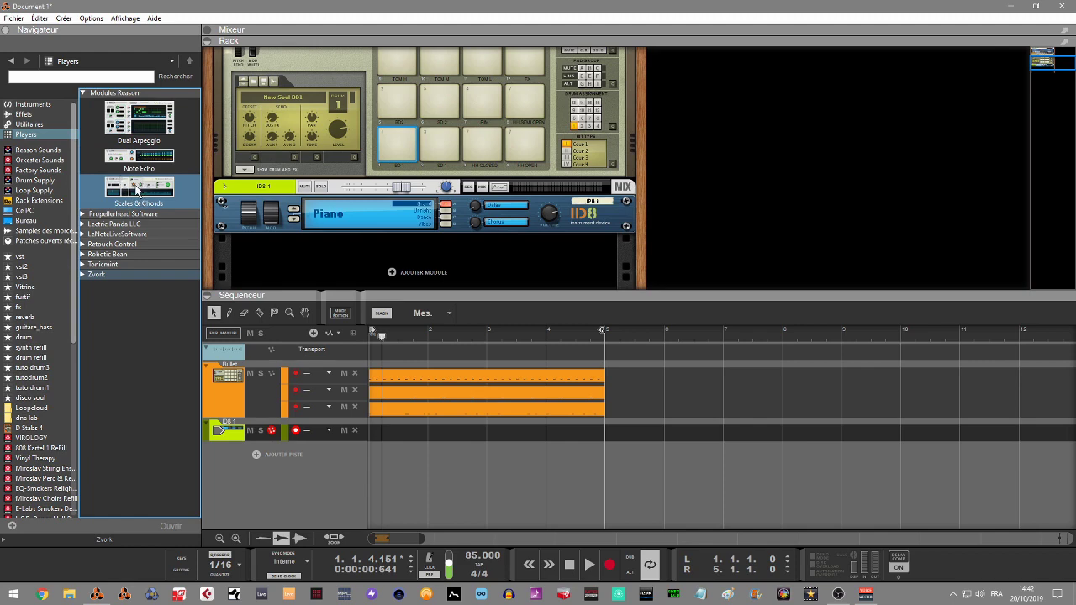
pyautogui.moveTo(137, 192); pyautogui.dragTo(334, 198)
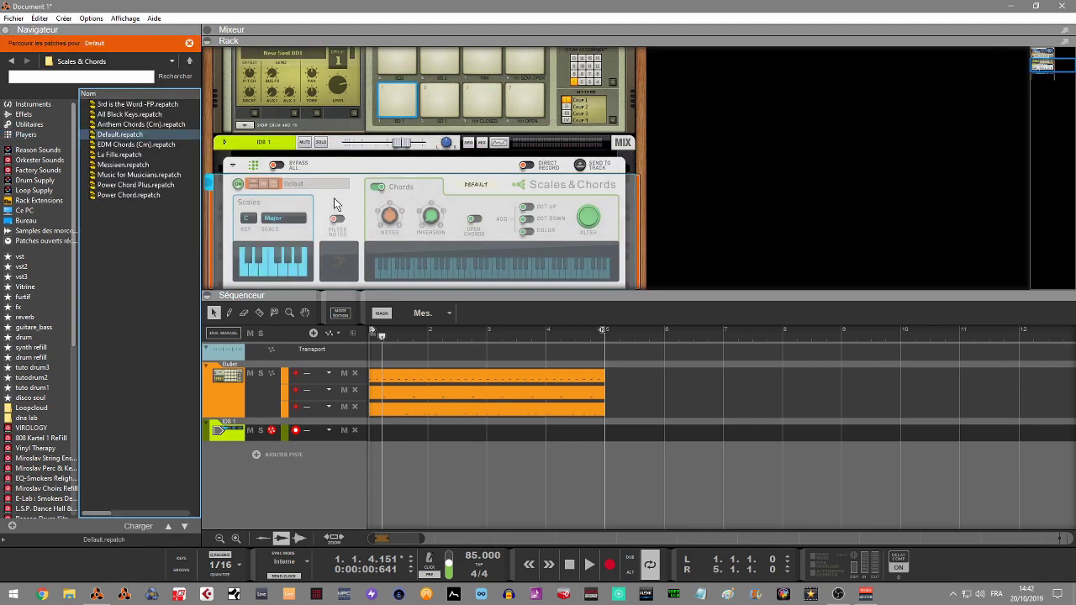
# - Fold the sequencer to enlarge the rack and load the Anthem Chords (Cm) patch into Scales & Chords
pyautogui.click(207, 296)
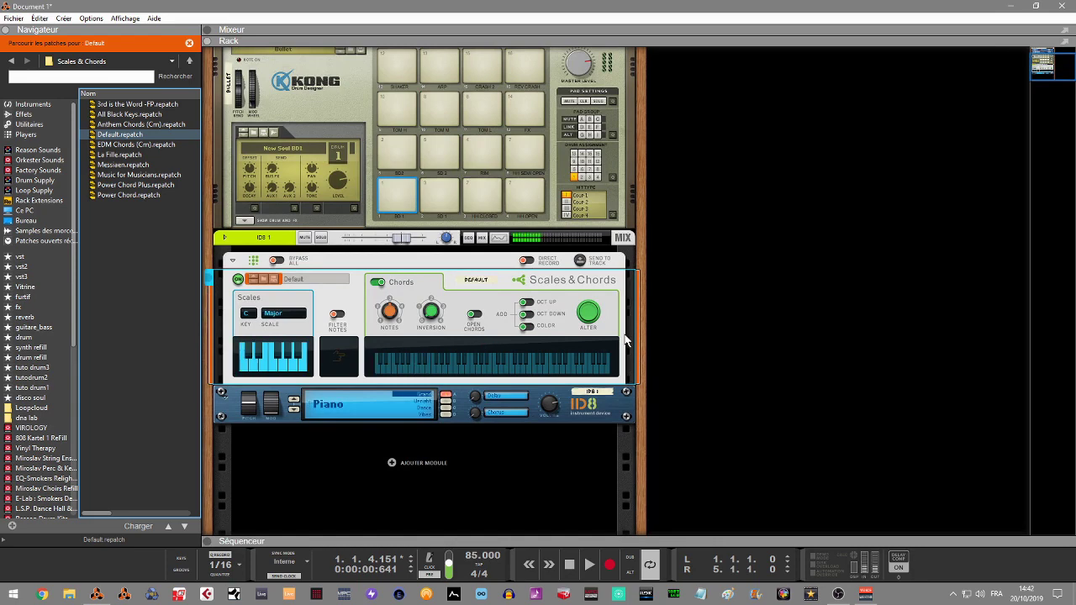
pyautogui.click(266, 281)
pyautogui.click(105, 156)
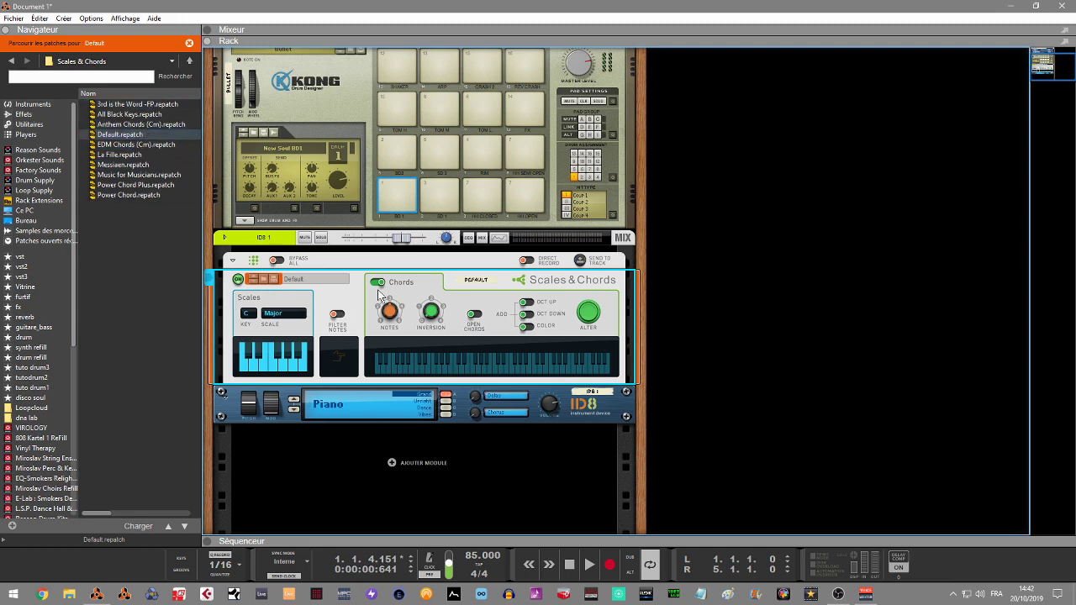
pyautogui.click(130, 124)
pyautogui.moveTo(131, 126); pyautogui.dragTo(312, 314)
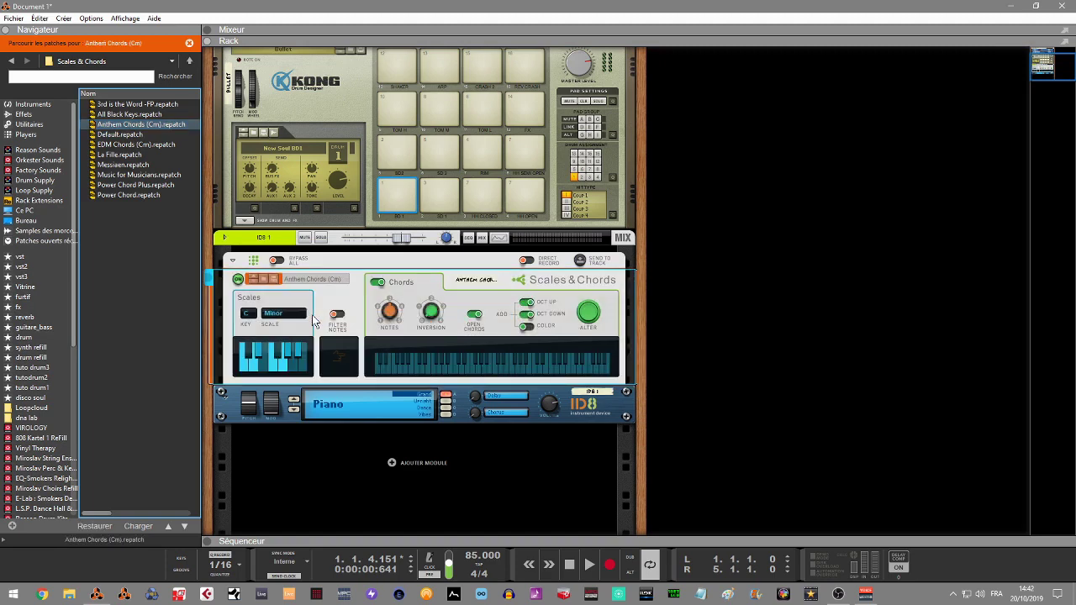
# - Review the available keys and scale types in the Scales & Chords player without changing either
pyautogui.click(248, 317)
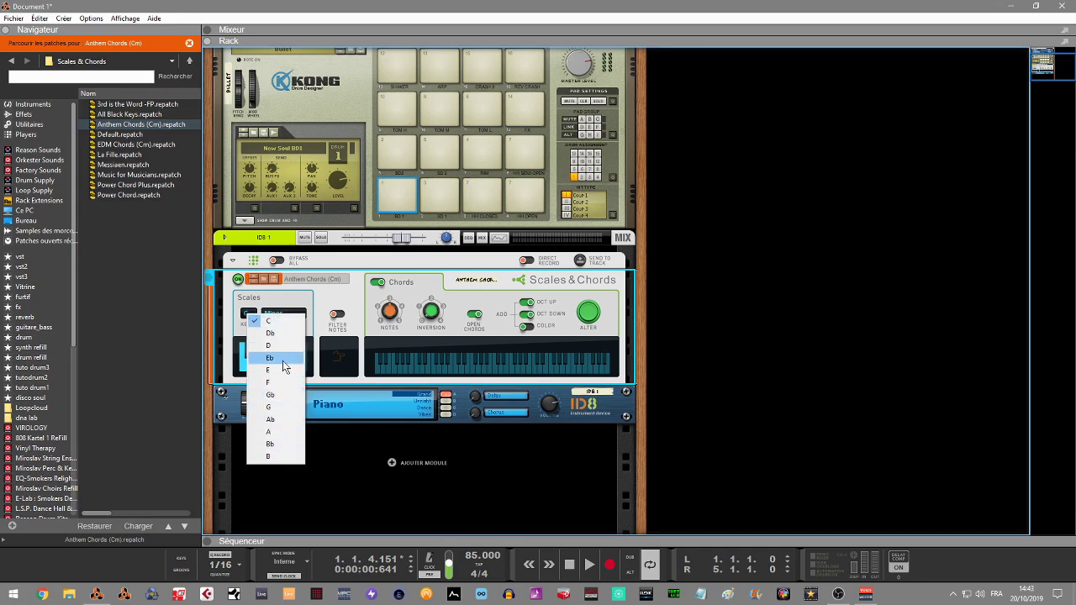
pyautogui.click(247, 309)
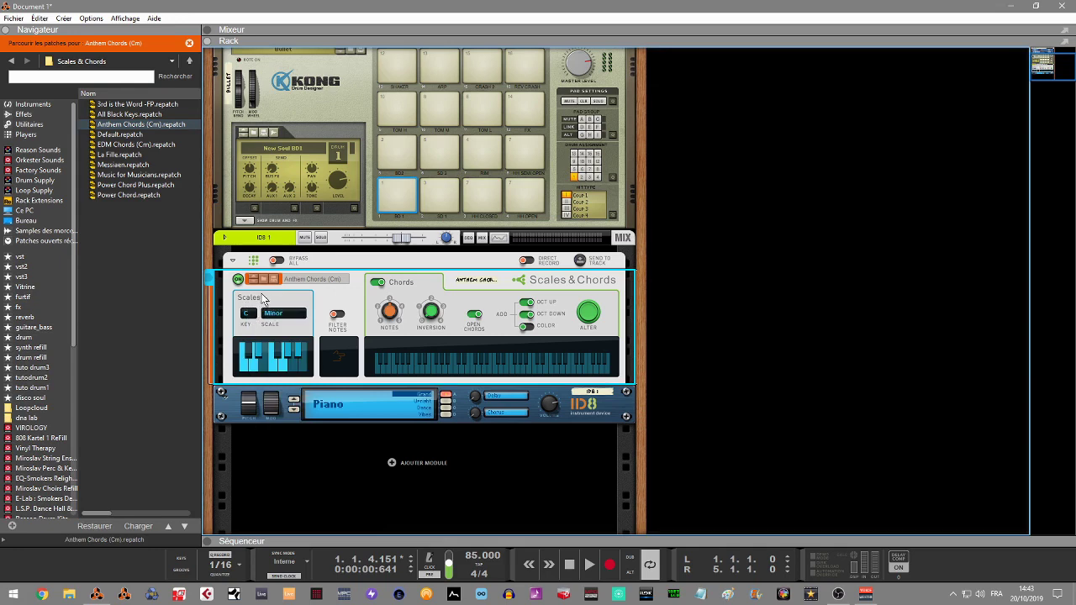
pyautogui.click(283, 314)
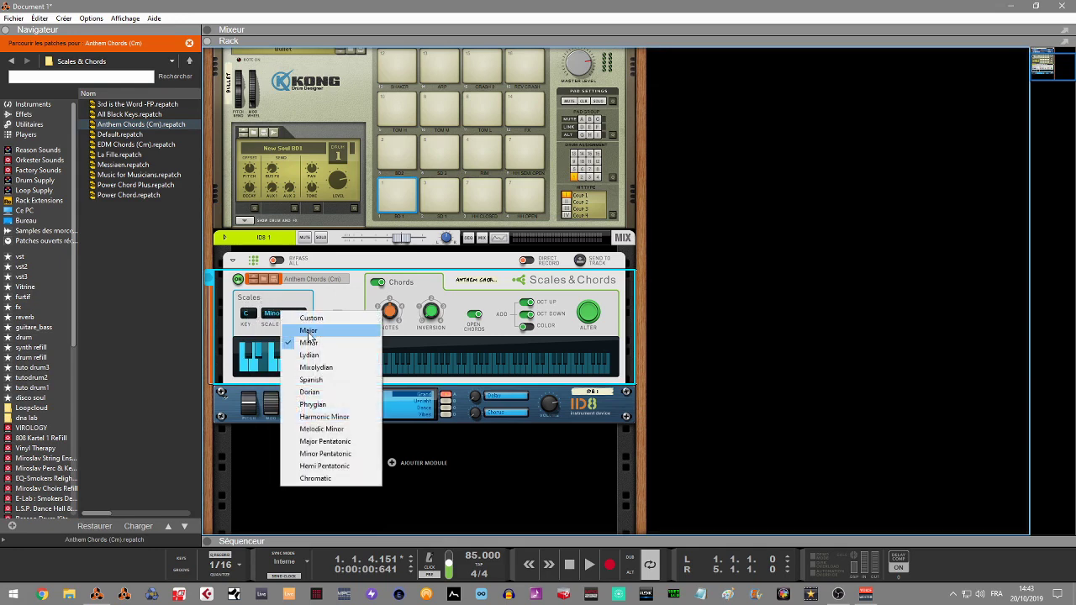
pyautogui.click(336, 300)
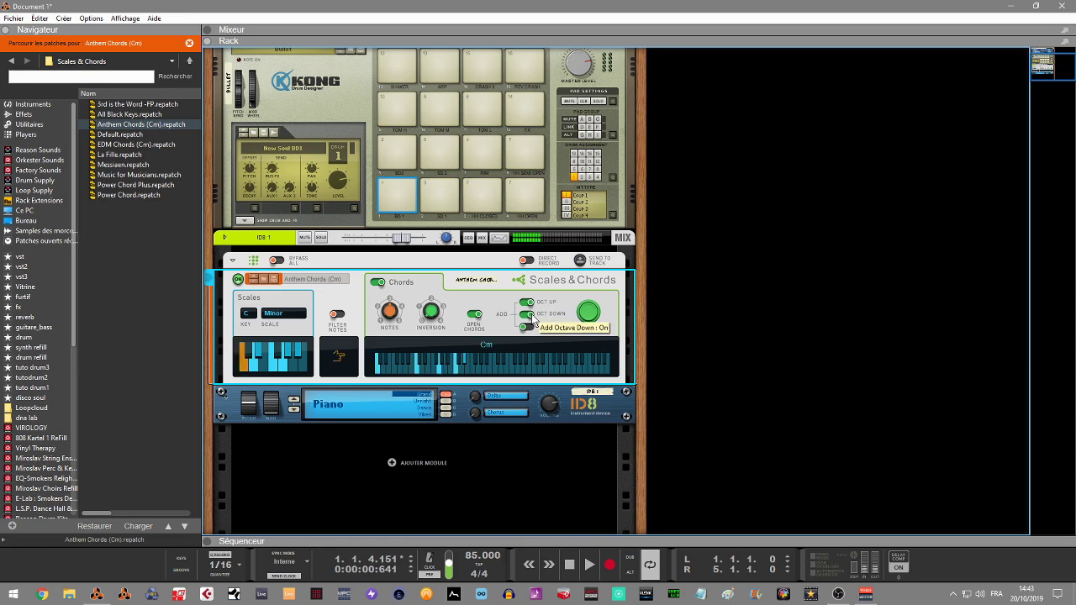
# - Turn the chords' added octave up and octave down off and back on to compare the sound
pyautogui.click(526, 302)
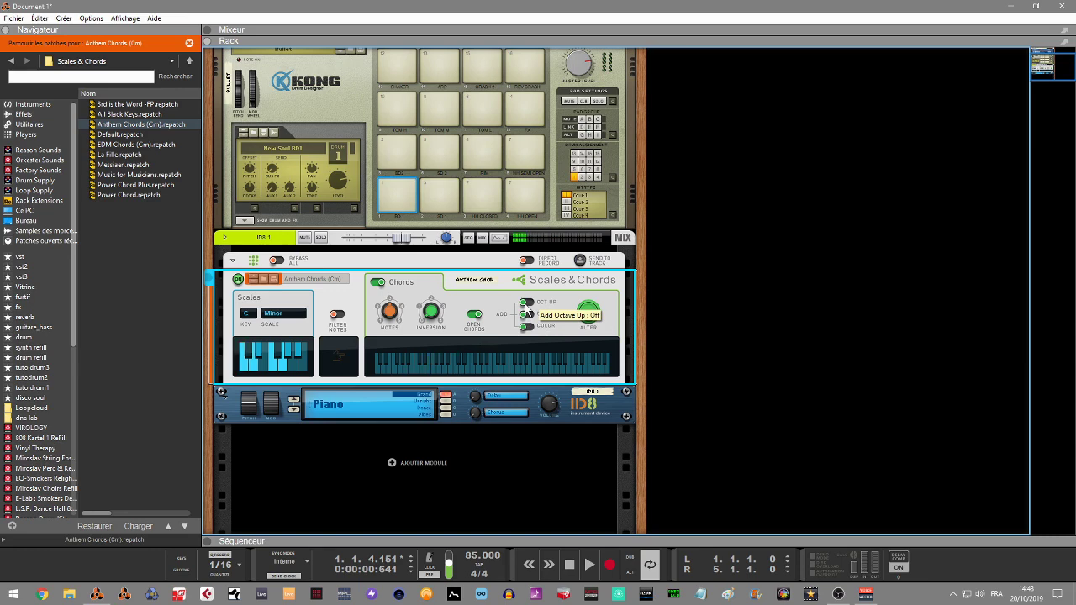
pyautogui.click(527, 302)
pyautogui.click(527, 314)
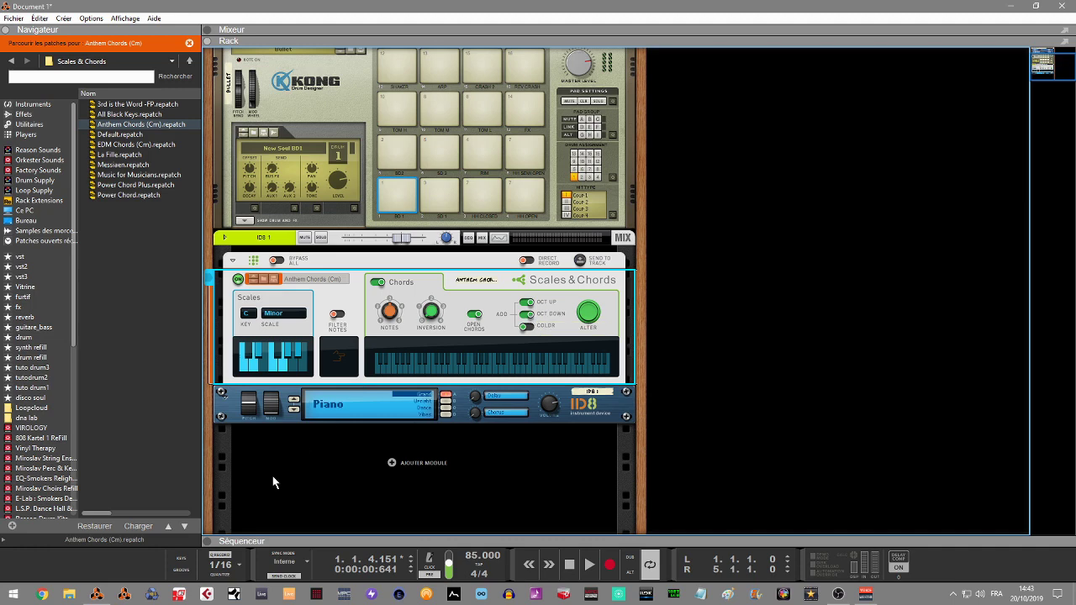
# - Record a four-bar chord part on the ID8 piano track, played through Scales & Chords over the drum loop
pyautogui.click(210, 541)
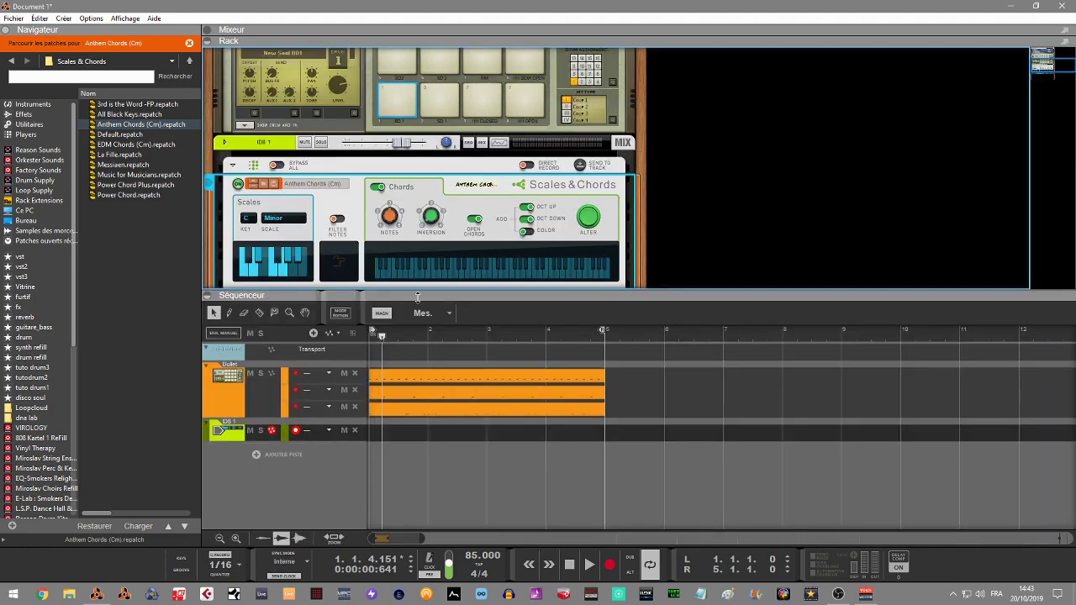
pyautogui.moveTo(1037, 61); pyautogui.dragTo(1043, 70)
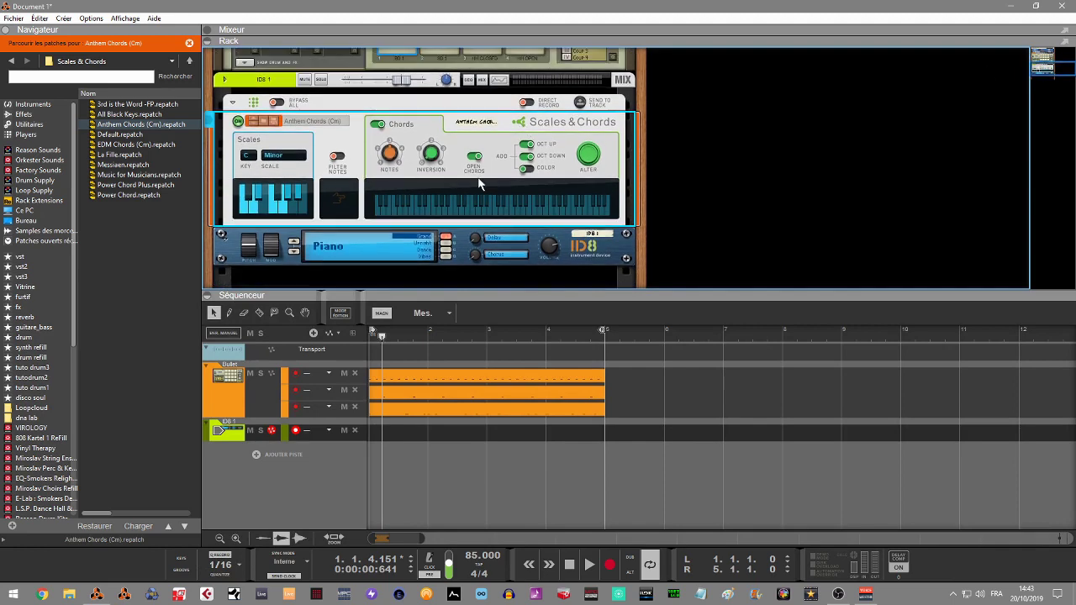
pyautogui.press('space')
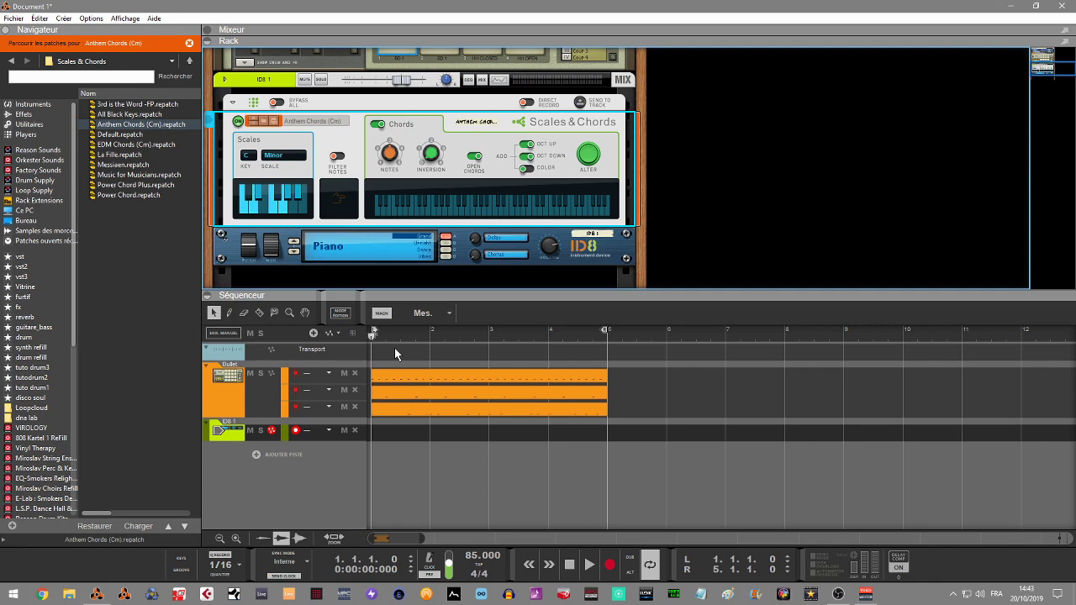
pyautogui.click(394, 348)
pyautogui.hotkey('ctrl', 'Return')
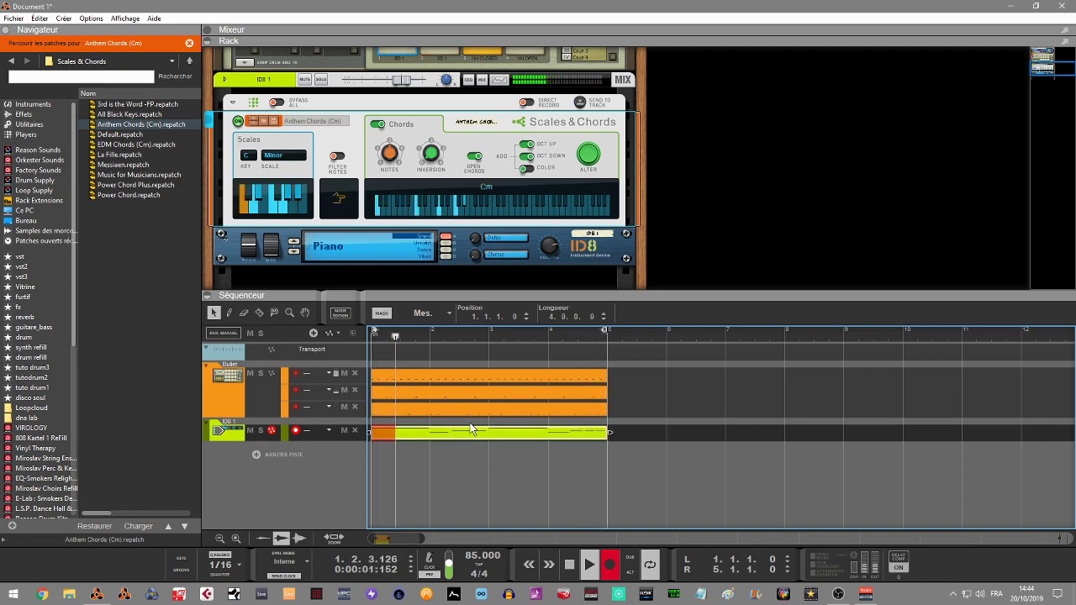
pyautogui.press('space')
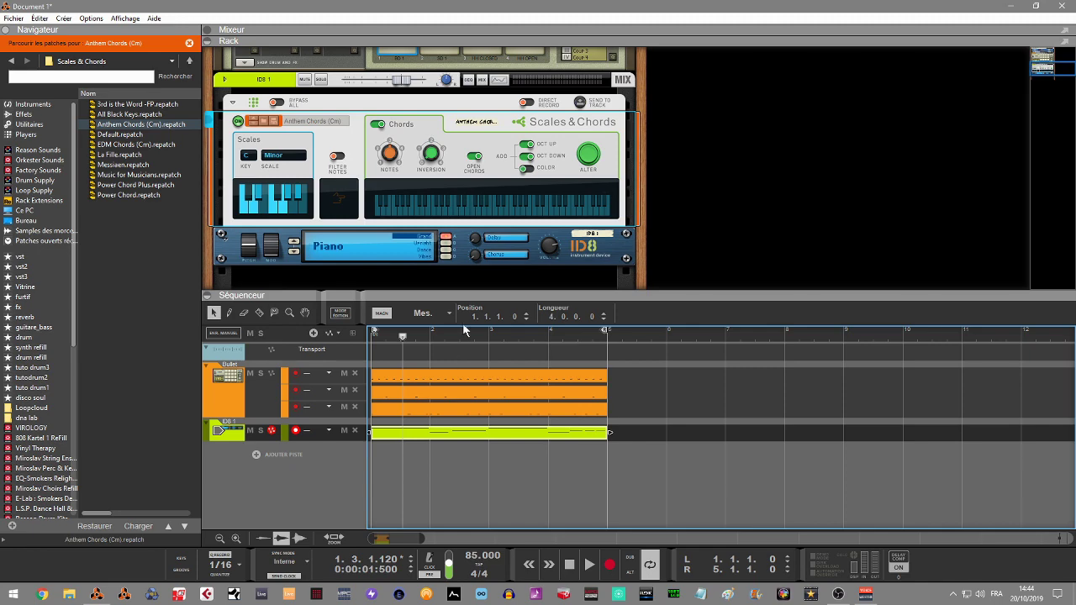
# - Set the velocity of all notes in the ID8 piano clip to 75 and play the loop from the start
pyautogui.doubleClick(472, 434)
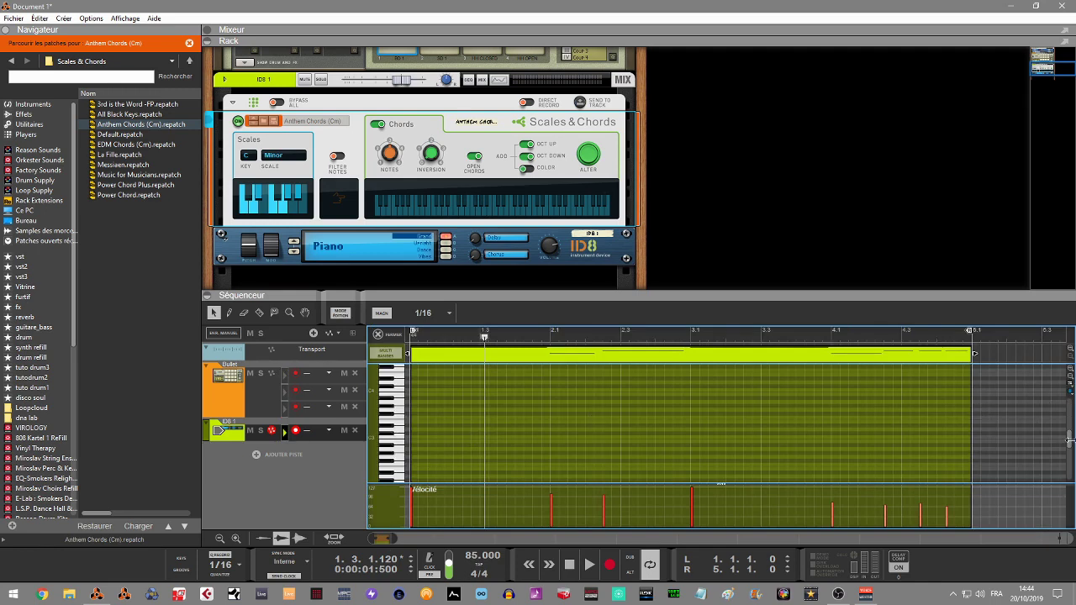
pyautogui.moveTo(1070, 439); pyautogui.dragTo(1072, 456)
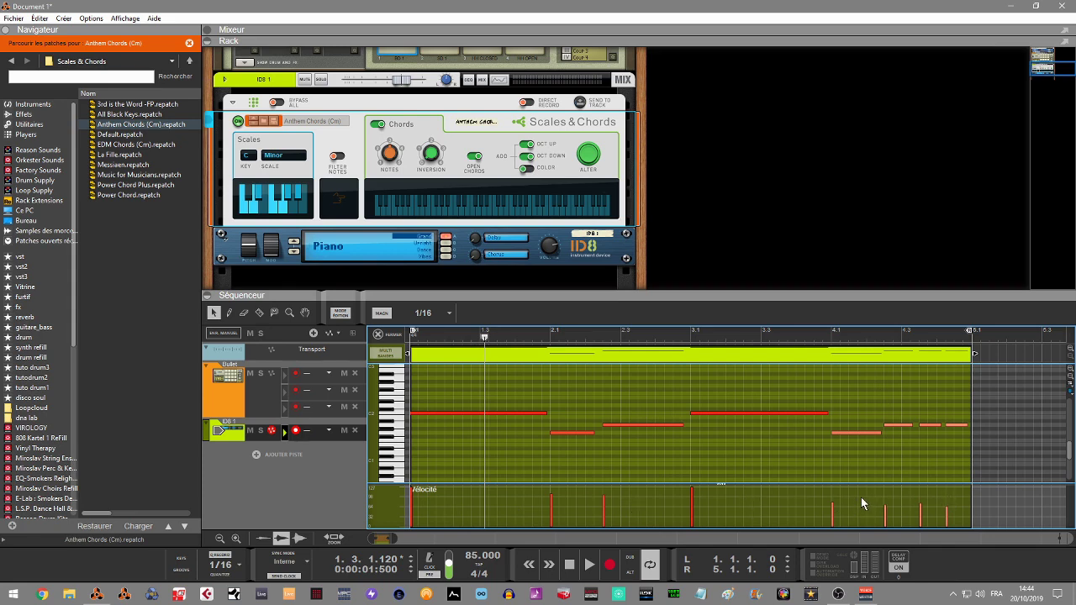
pyautogui.hotkey('ctrl', 'a')
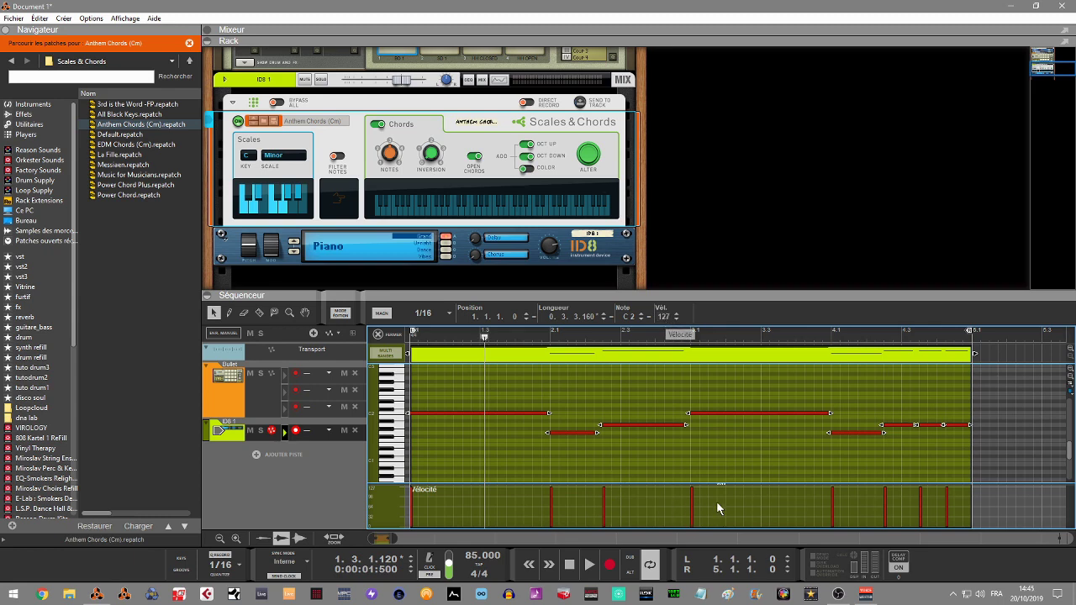
pyautogui.doubleClick(660, 318)
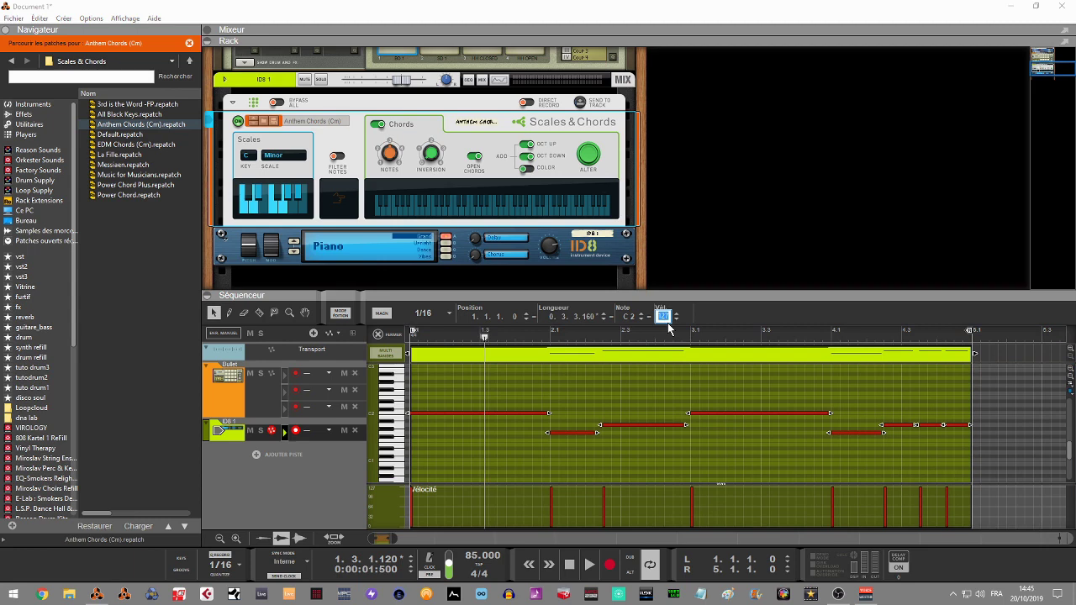
pyautogui.write('1')
pyautogui.press('Return')
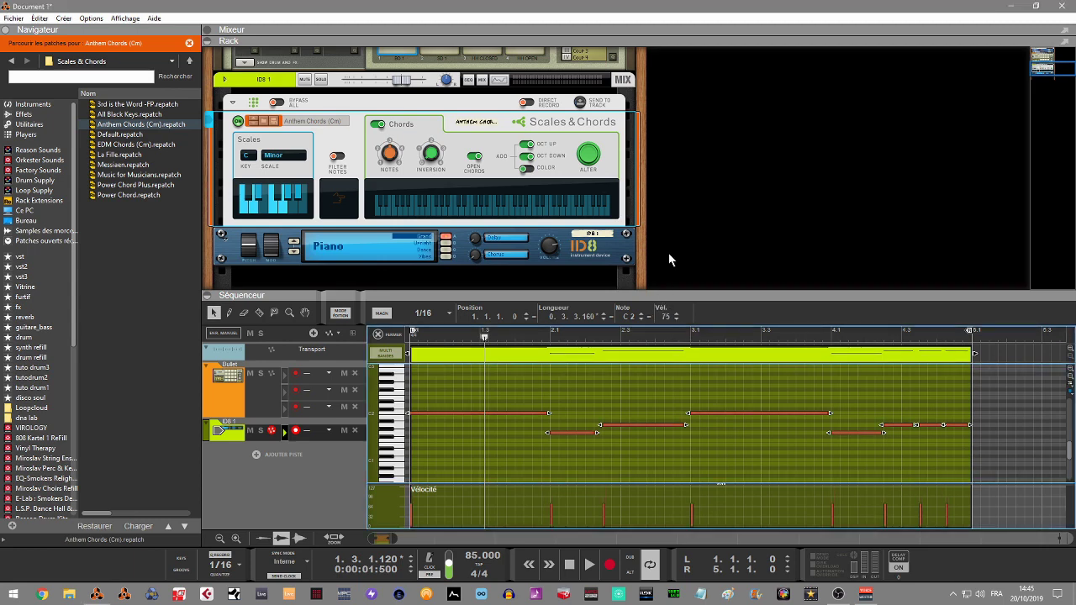
pyautogui.press('Home')
pyautogui.press('space')
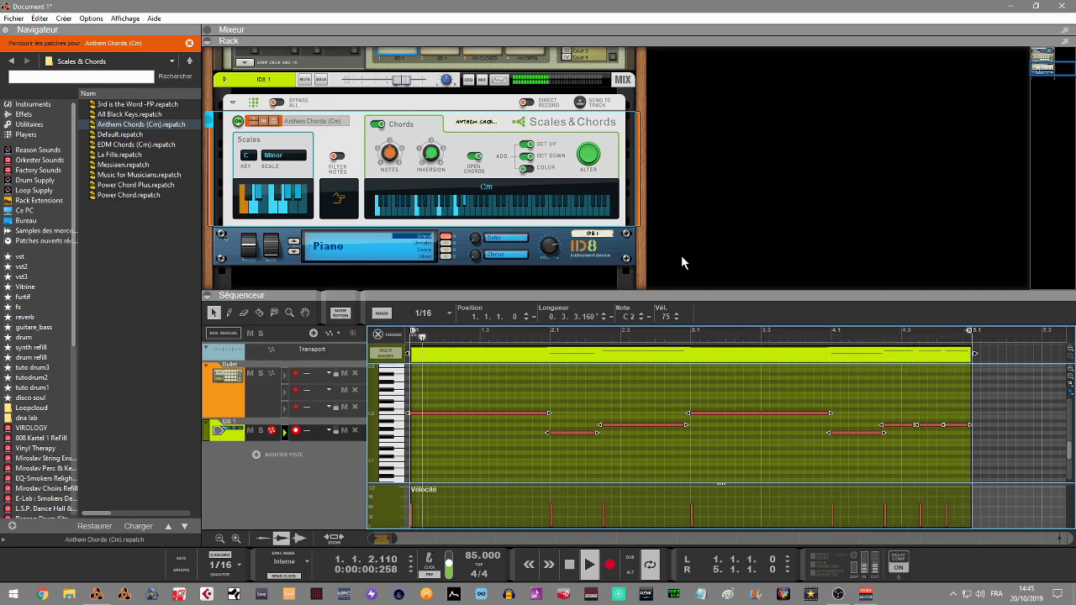
pyautogui.press('space')
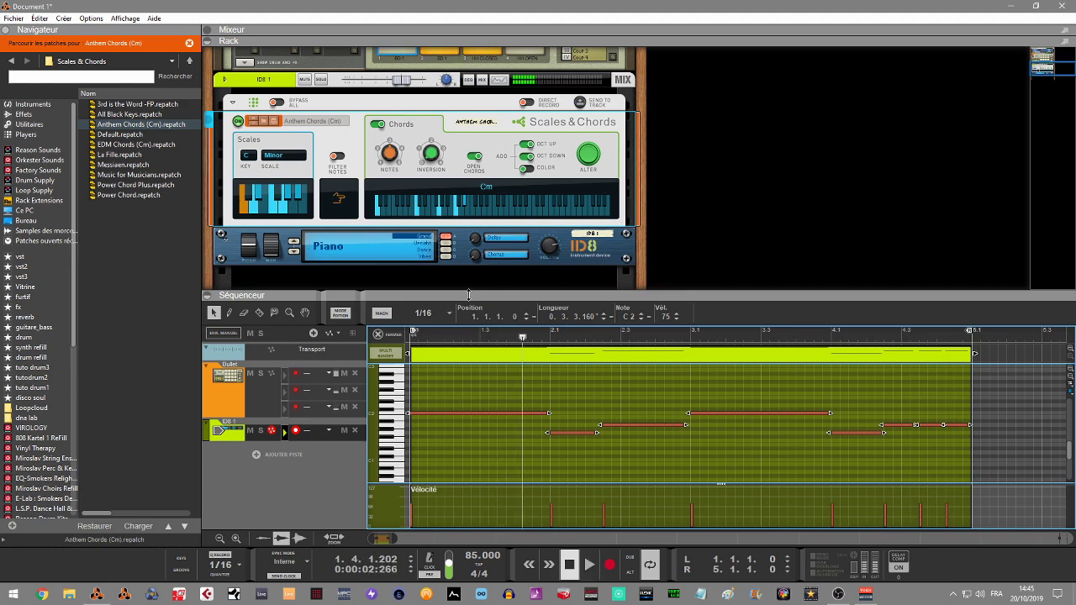
# - Close the piano clip's editor and send the notes generated by Scales & Chords to the ID8 track
pyautogui.hotkey('ctrl', 'e')
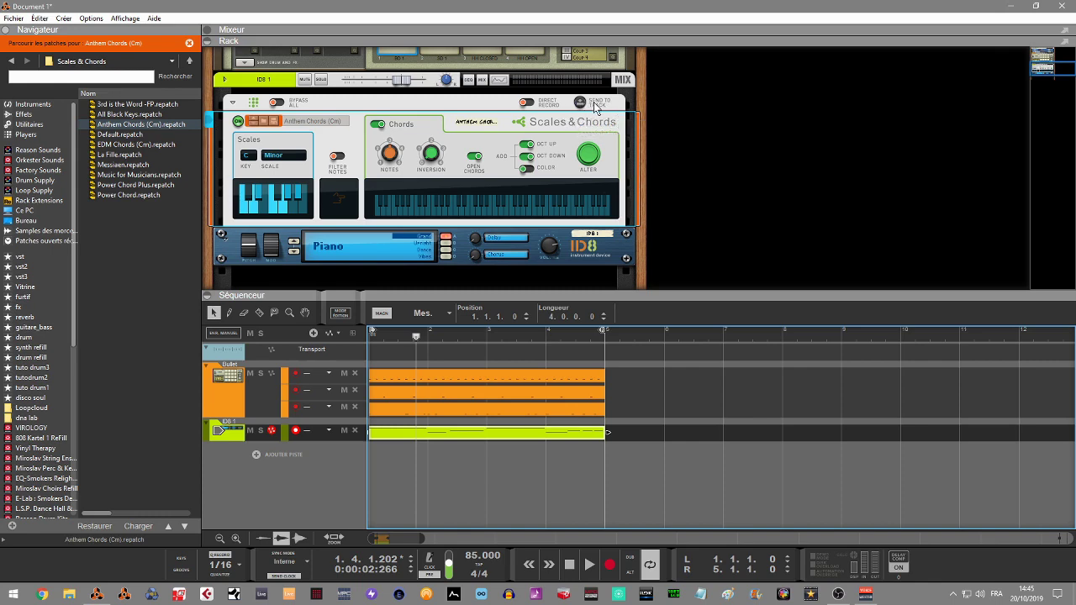
pyautogui.click(172, 126)
pyautogui.click(580, 104)
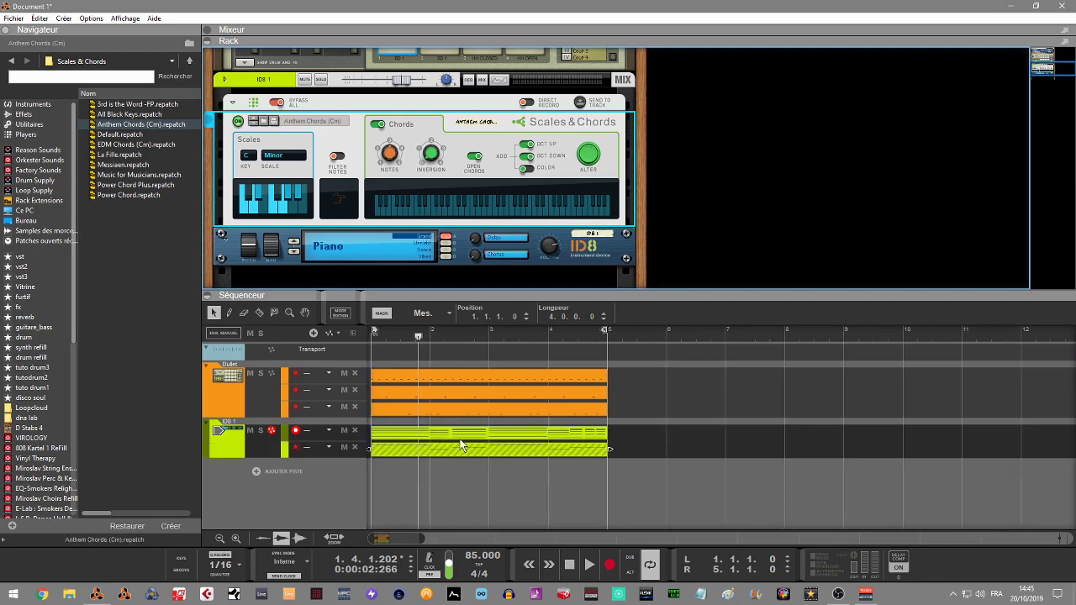
# - Open the generated chord clip on the ID8 track for cutting with the Razor tool and return playback to the start
pyautogui.doubleClick(519, 439)
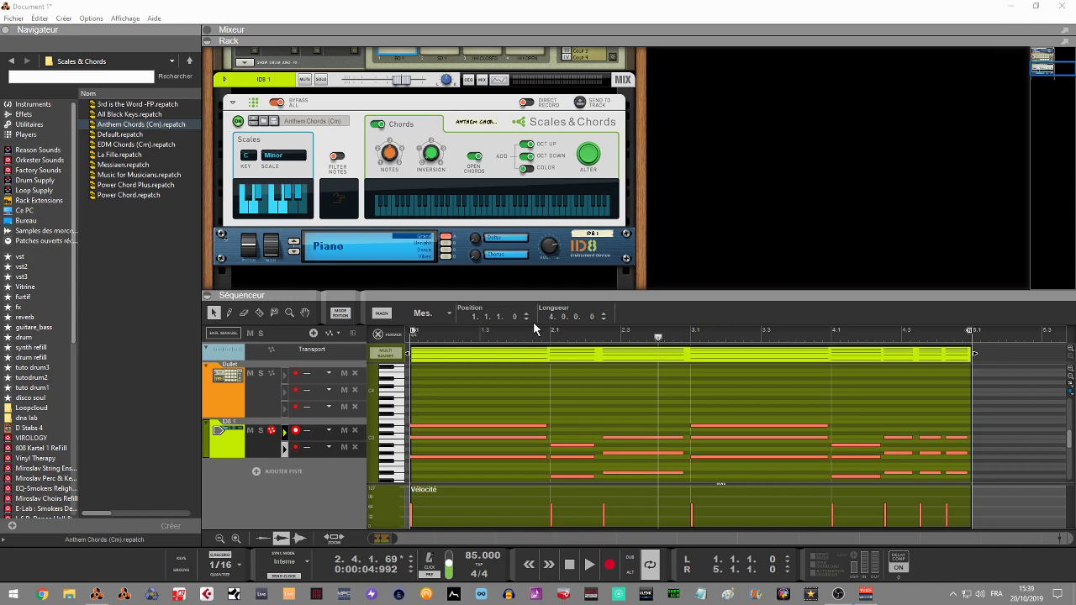
pyautogui.click(259, 314)
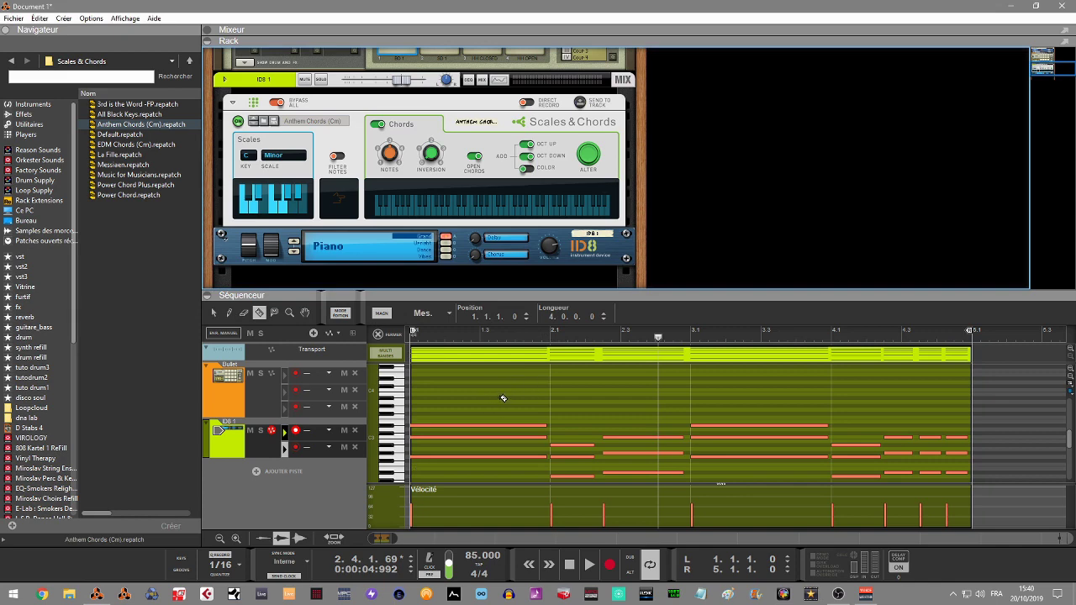
pyautogui.press('Home')
# - Try a Razor cut in the first chord's top note slightly before 1.3, play it back and undo it
pyautogui.click(471, 427)
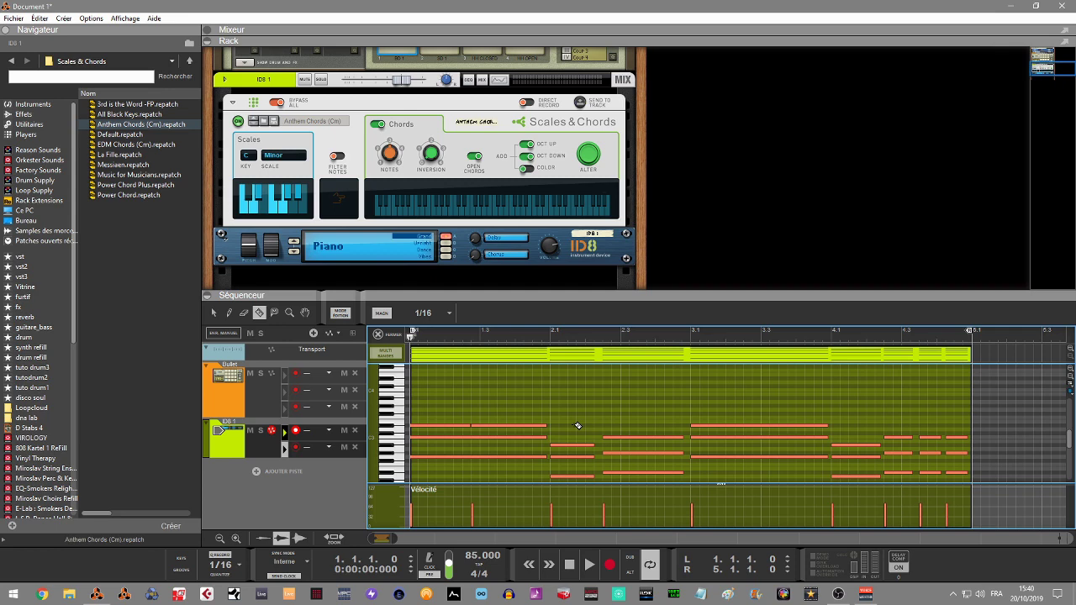
pyautogui.press('space')
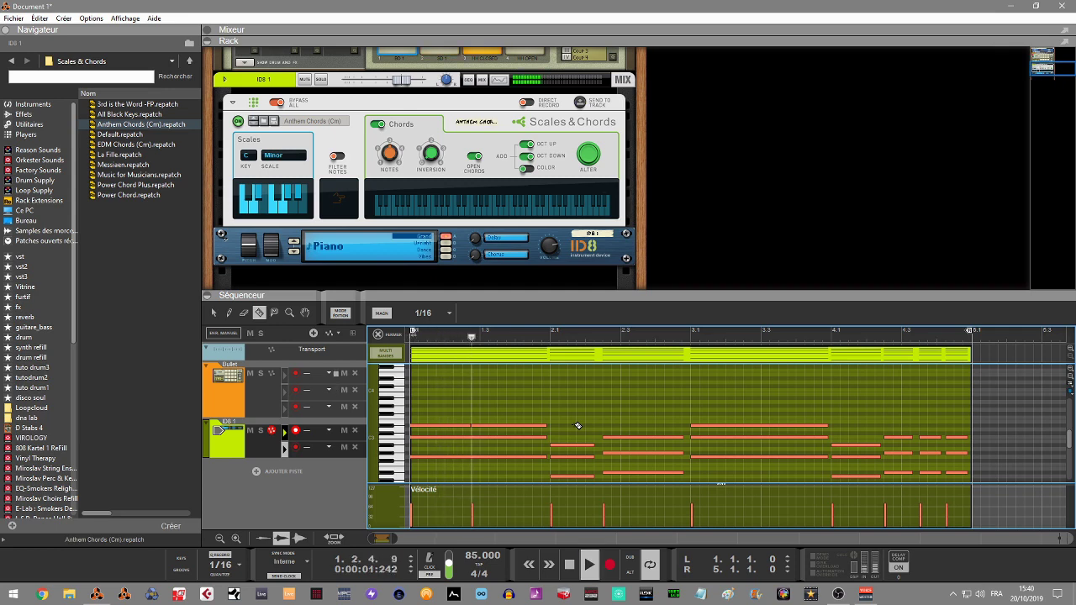
pyautogui.press('space')
pyautogui.hotkey('ctrl', 'z')
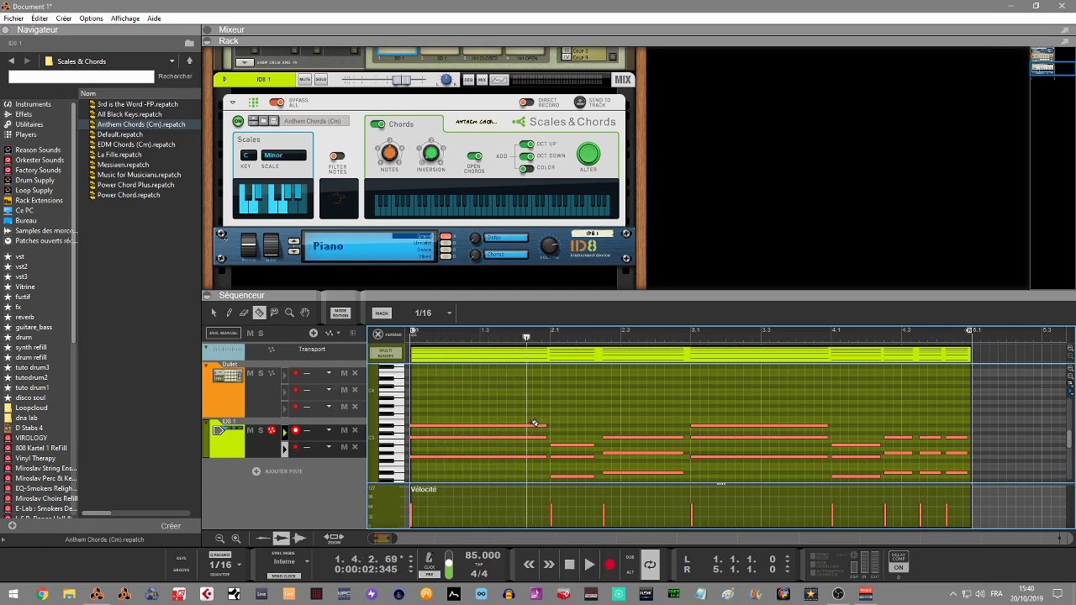
# - Split the first chord's top note at 1.3 and the second chord's middle note shortly after 2.1, listening to the result
pyautogui.click(481, 427)
pyautogui.hotkey('ctrl', 'z')
pyautogui.press('space')
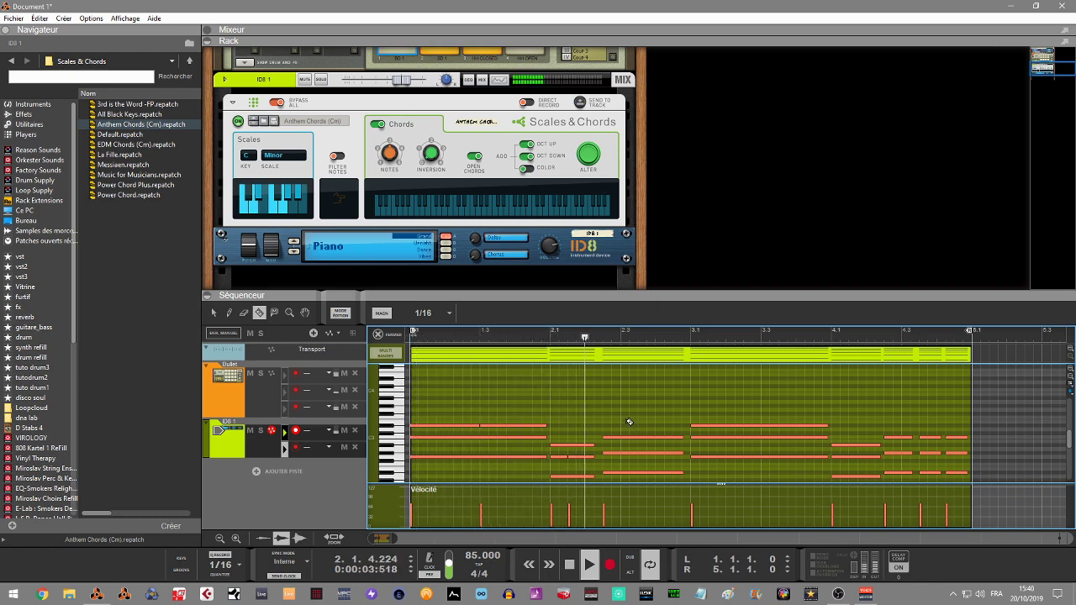
pyautogui.press('space')
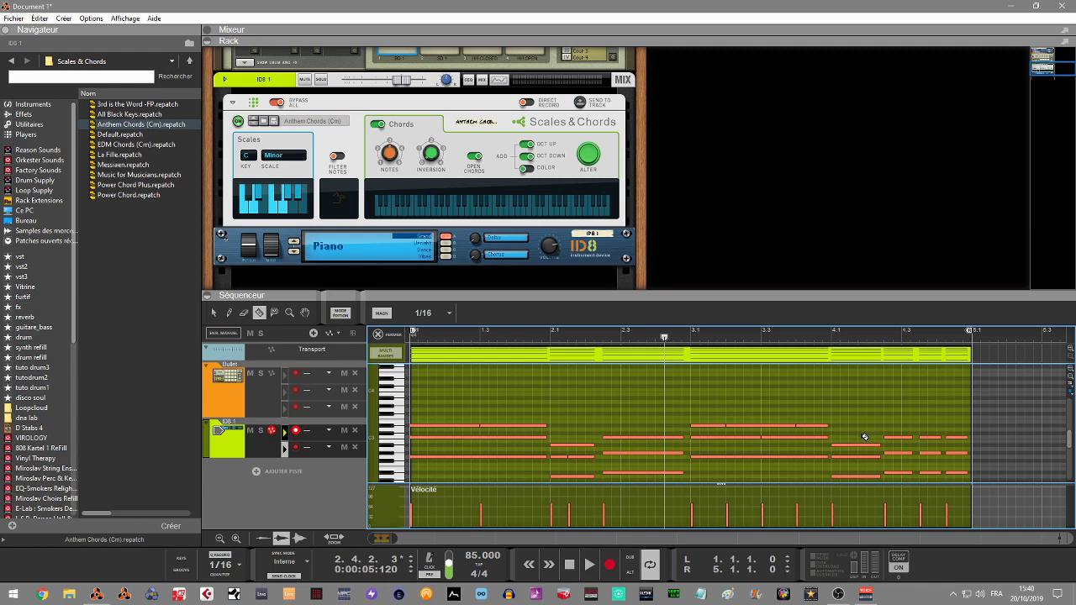
# - Split the bar 3 chord into repeated notes, with one cut in the top note and two each in the middle and bottom notes
pyautogui.press('Delete')
pyautogui.press('space')
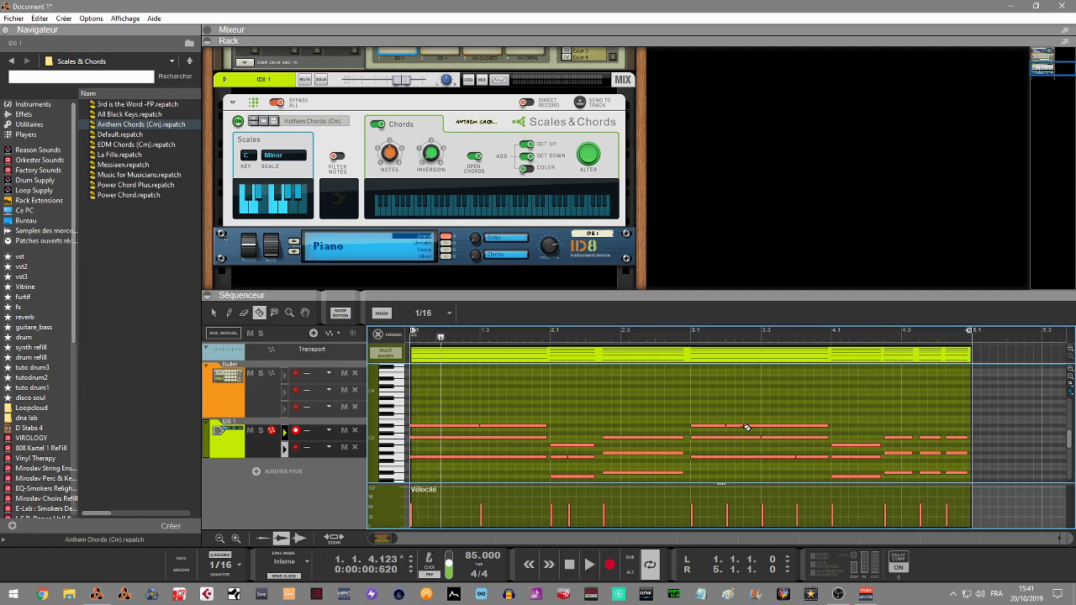
pyautogui.click(745, 427)
pyautogui.hotkey('ctrl', 'z')
pyautogui.click(746, 438)
pyautogui.press('space')
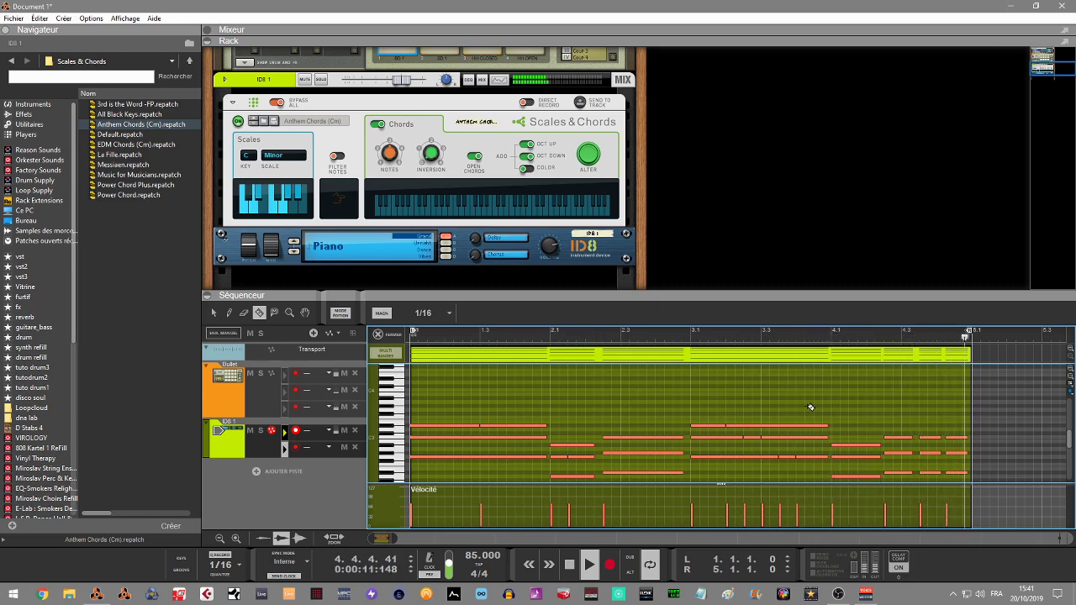
pyautogui.press('space')
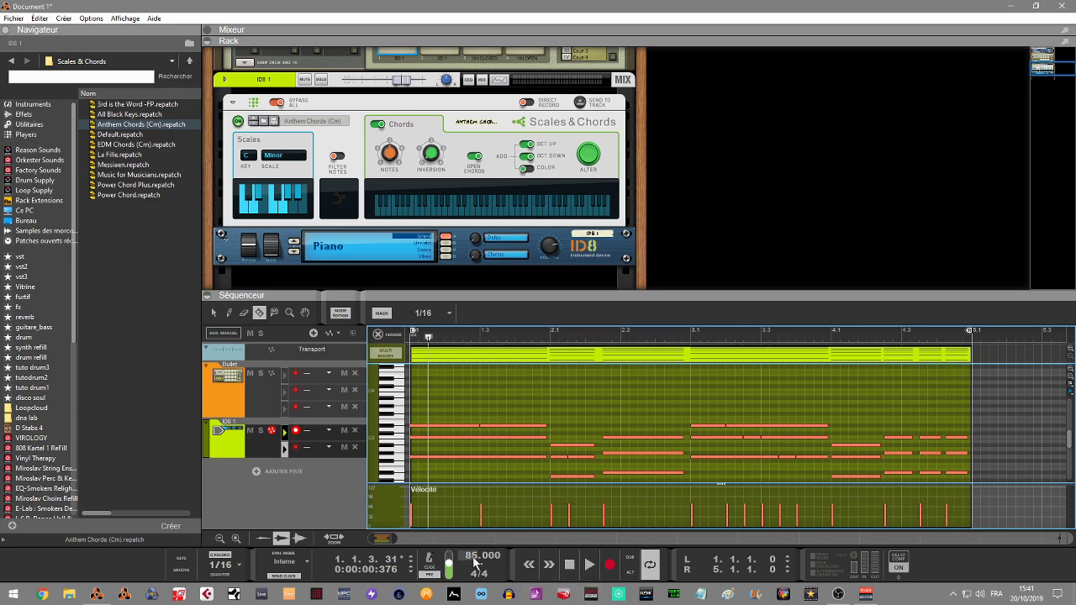
# - Set the song tempo to 97 BPM and play the loop
pyautogui.moveTo(475, 565); pyautogui.dragTo(476, 543)
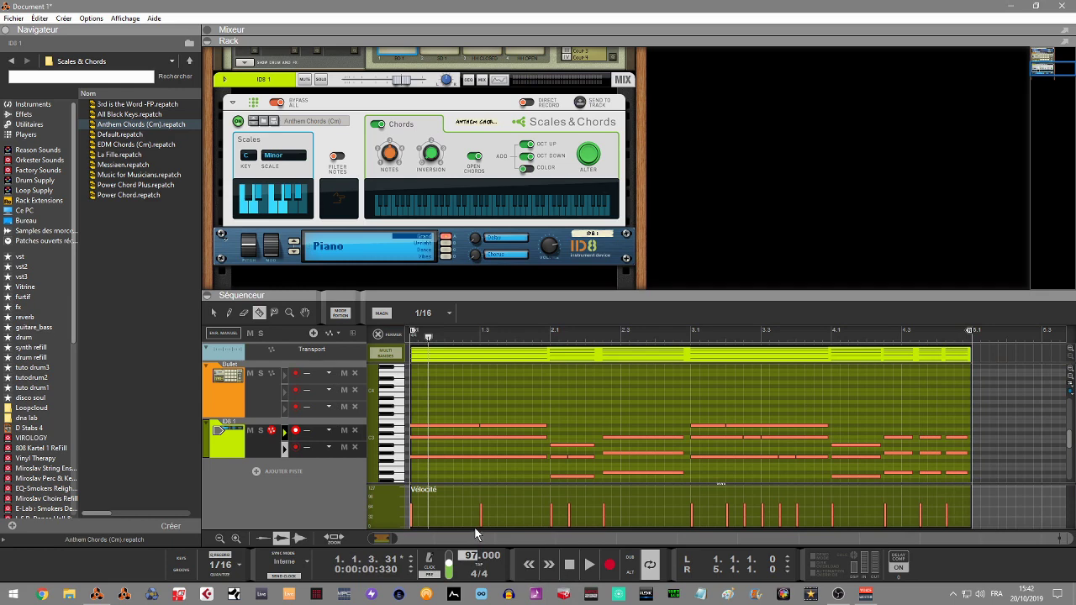
pyautogui.moveTo(474, 528); pyautogui.dragTo(478, 528)
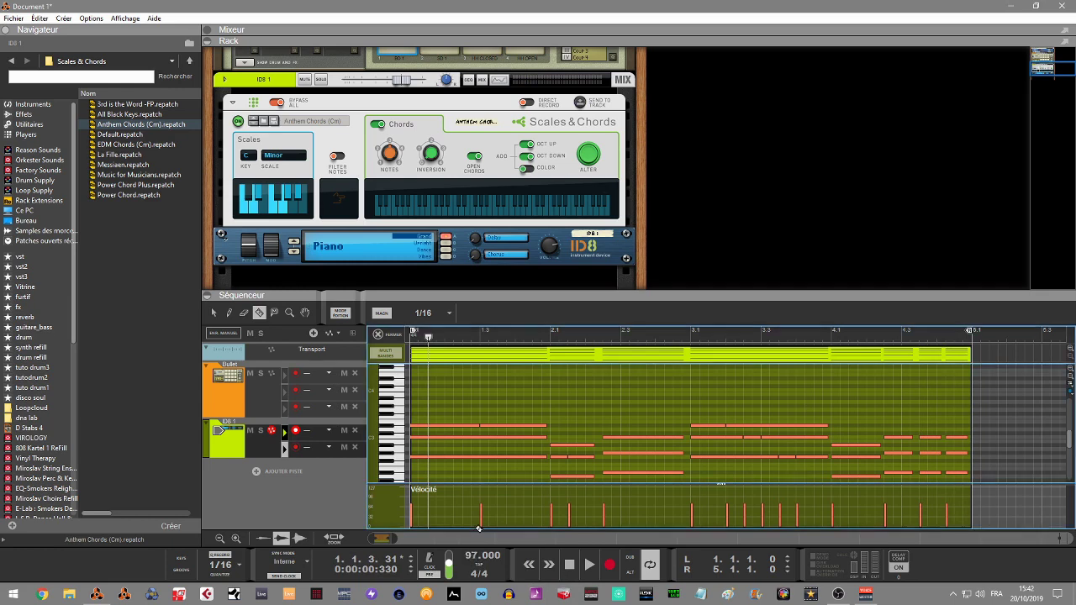
pyautogui.press('space')
pyautogui.press('space')
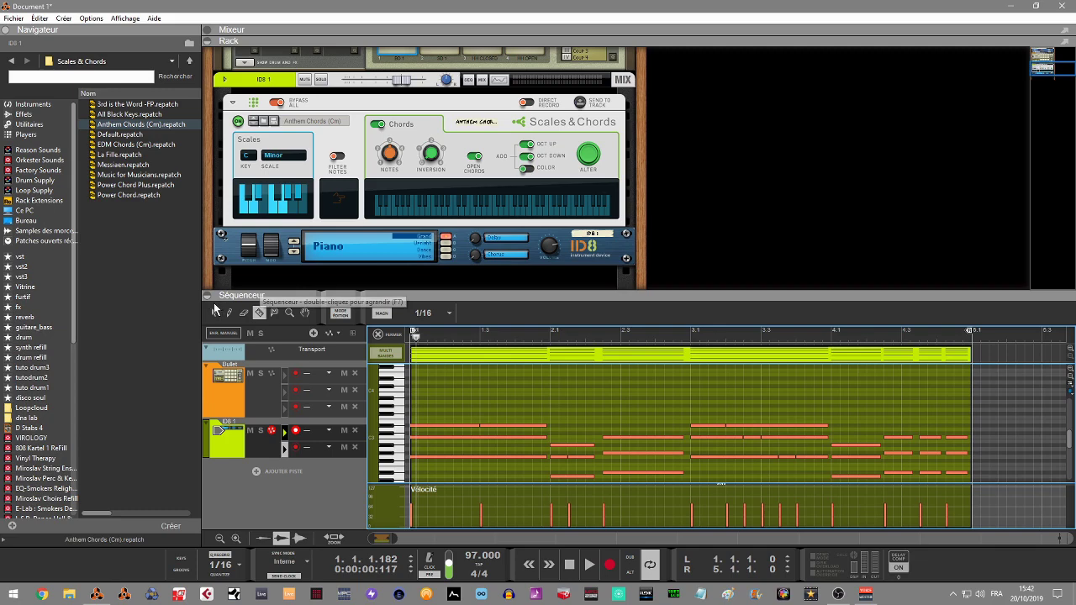
# - Look through the Reason instrument modules, from Kong Drum Designer down to the NN-XT and NN19 samplers
pyautogui.click(207, 295)
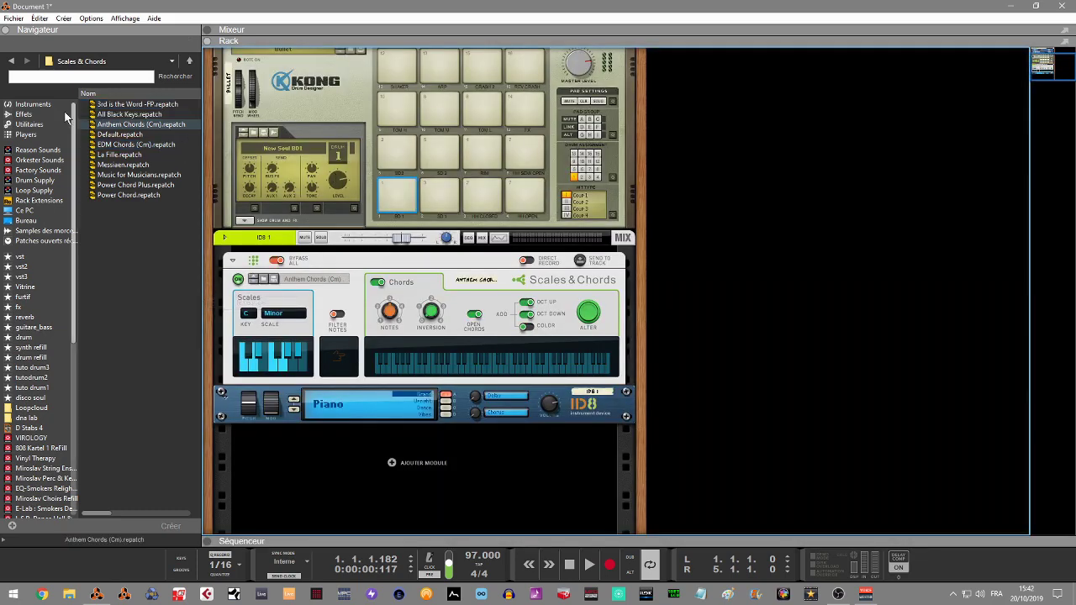
pyautogui.click(37, 117)
pyautogui.click(37, 104)
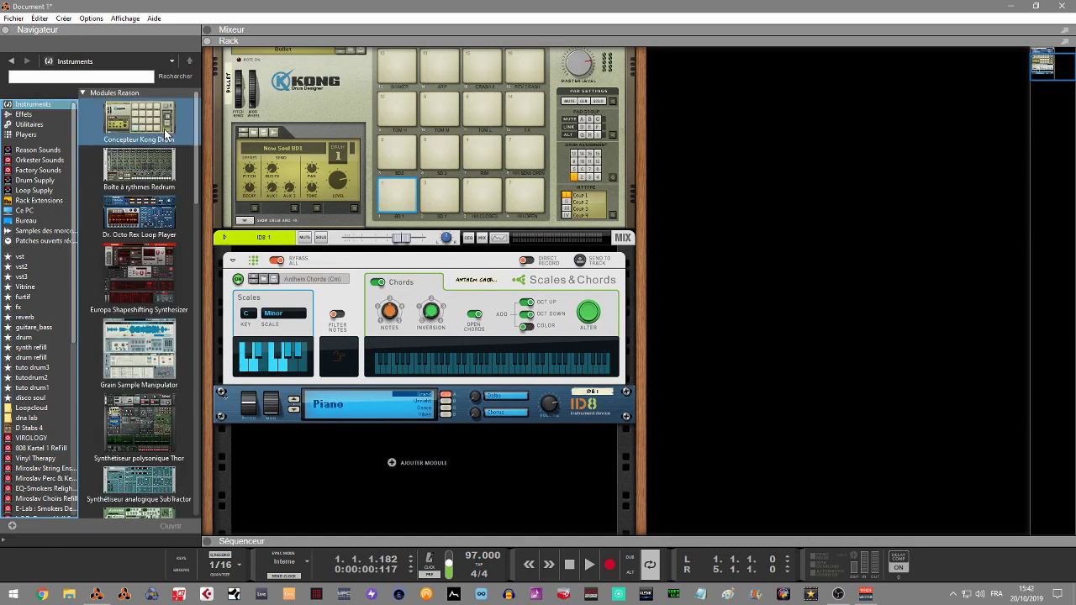
pyautogui.scroll(-3, 200, 117)
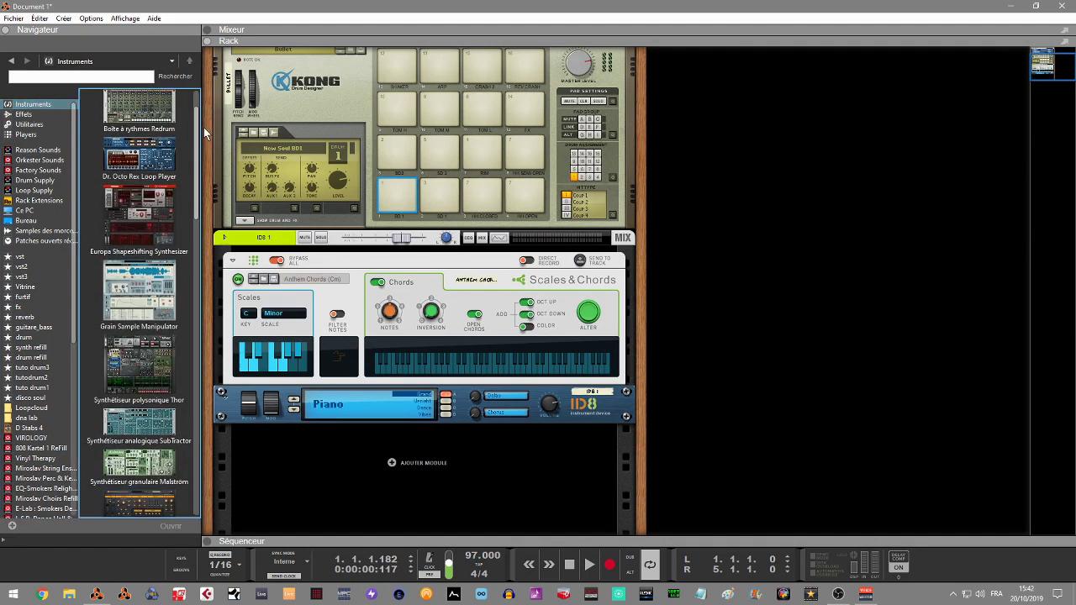
pyautogui.scroll(3, 206, 131)
pyautogui.scroll(-3, 202, 121)
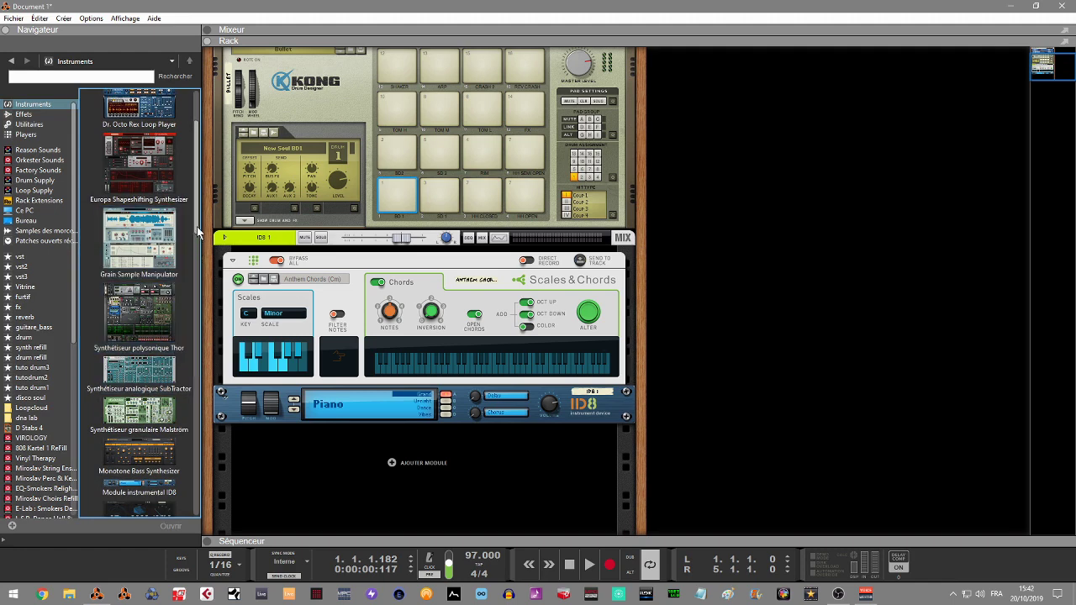
pyautogui.scroll(-4, 199, 232)
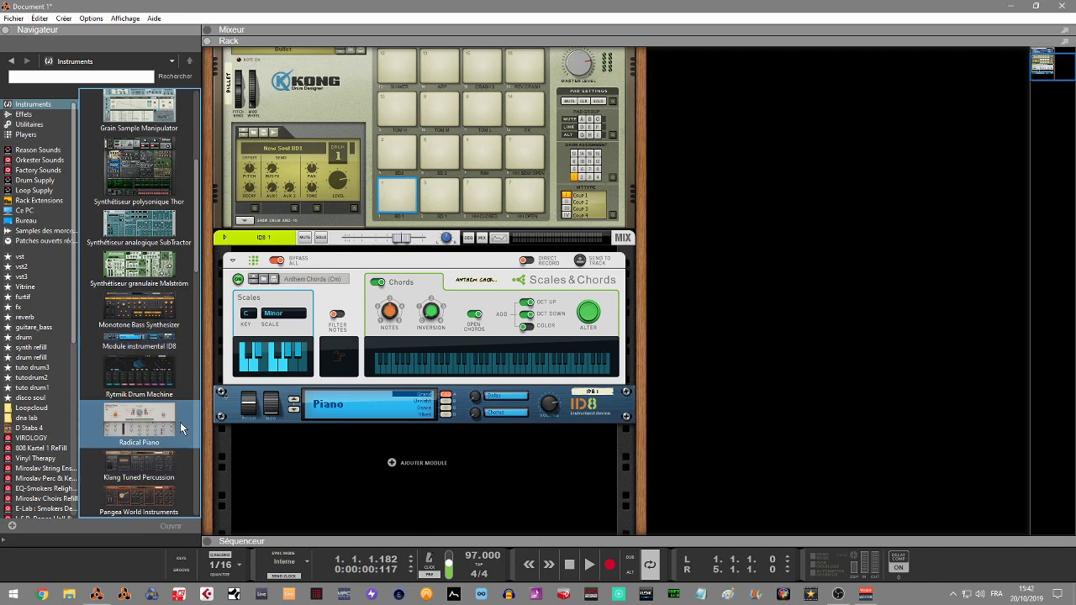
pyautogui.scroll(-4, 166, 378)
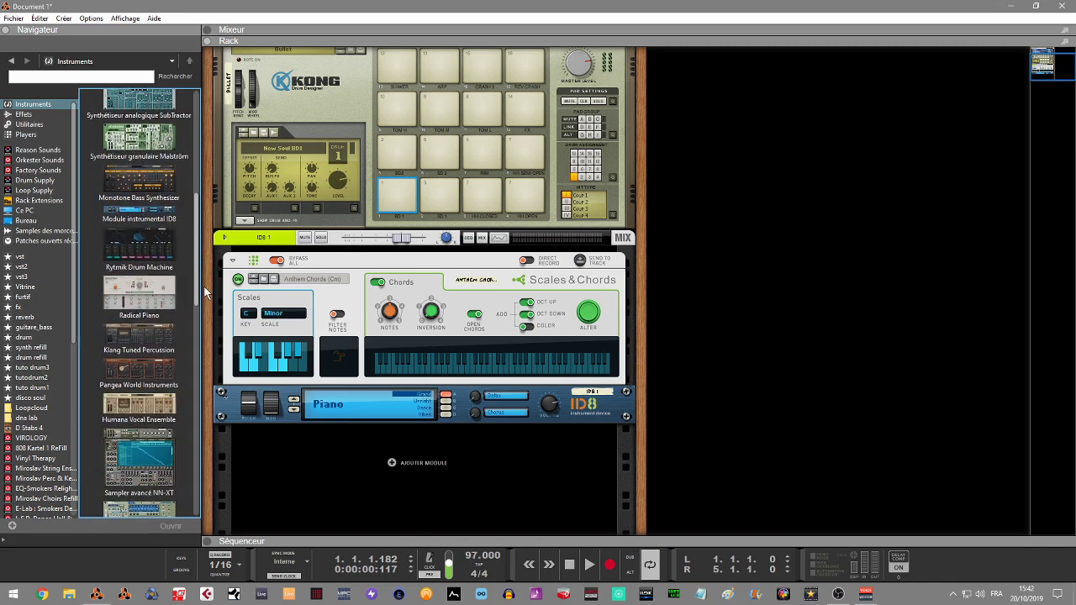
pyautogui.click(149, 444)
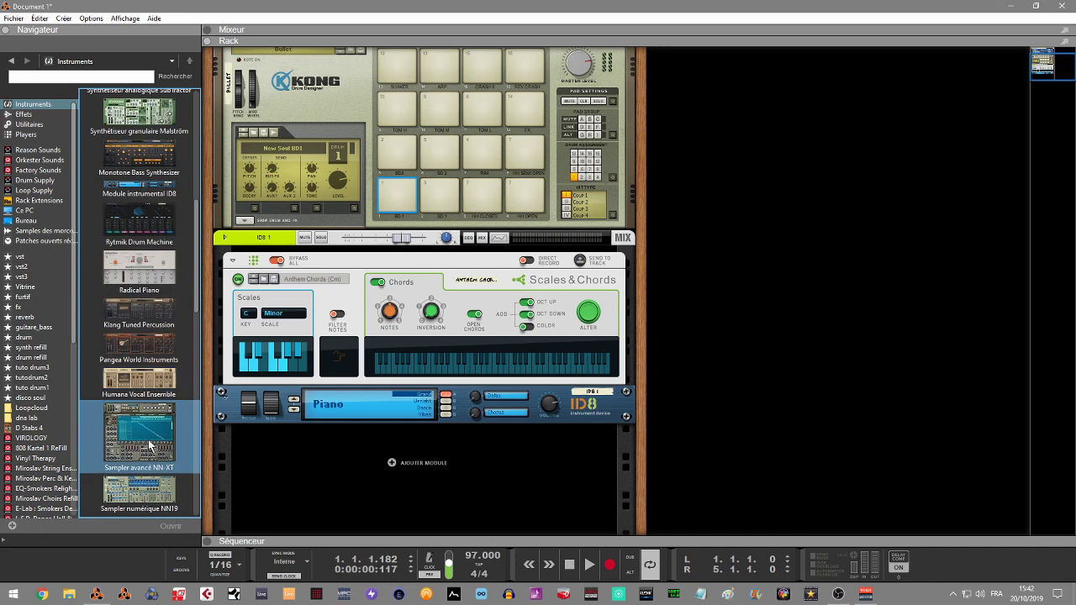
pyautogui.click(139, 496)
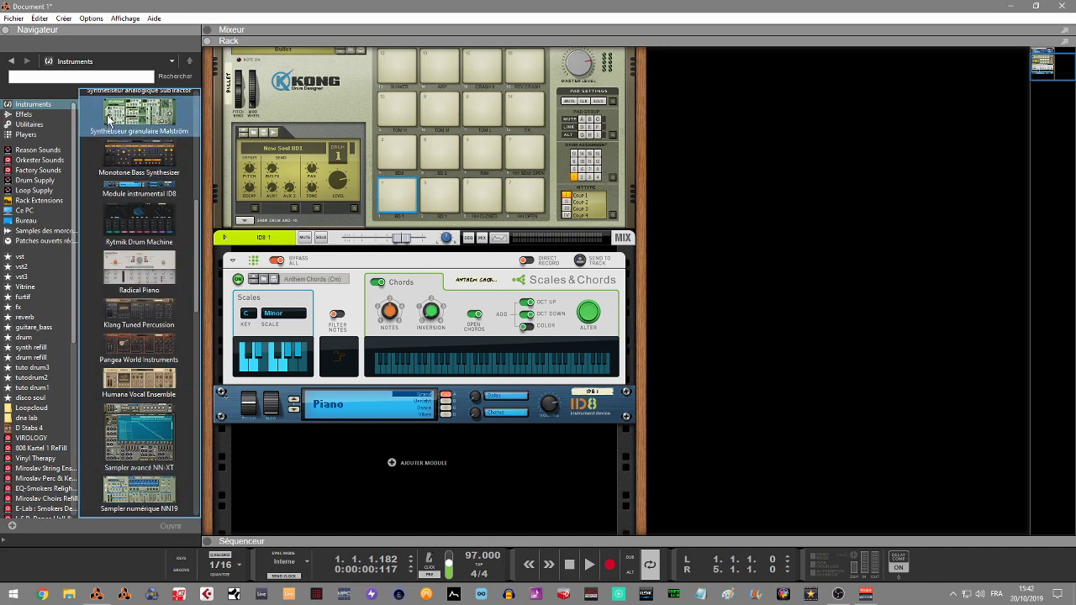
# - Try the Synth Bass Combinator patches 3-Layer Bass with Auto-Gate & Wobbler and 8 Bass Selecta with Wobble from Factory Sounds in the rack
pyautogui.click(37, 170)
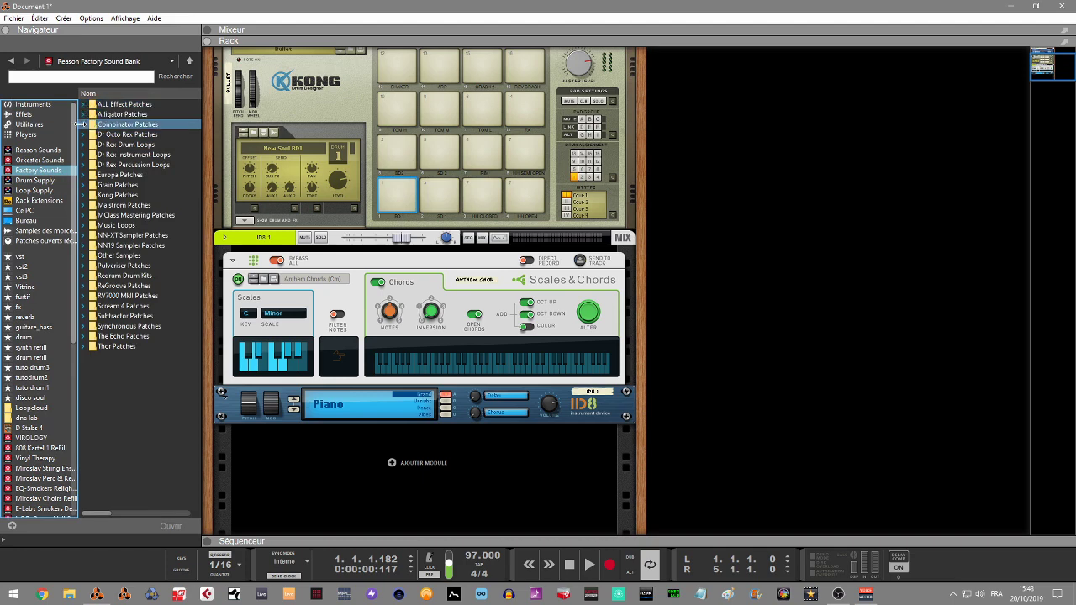
pyautogui.click(84, 125)
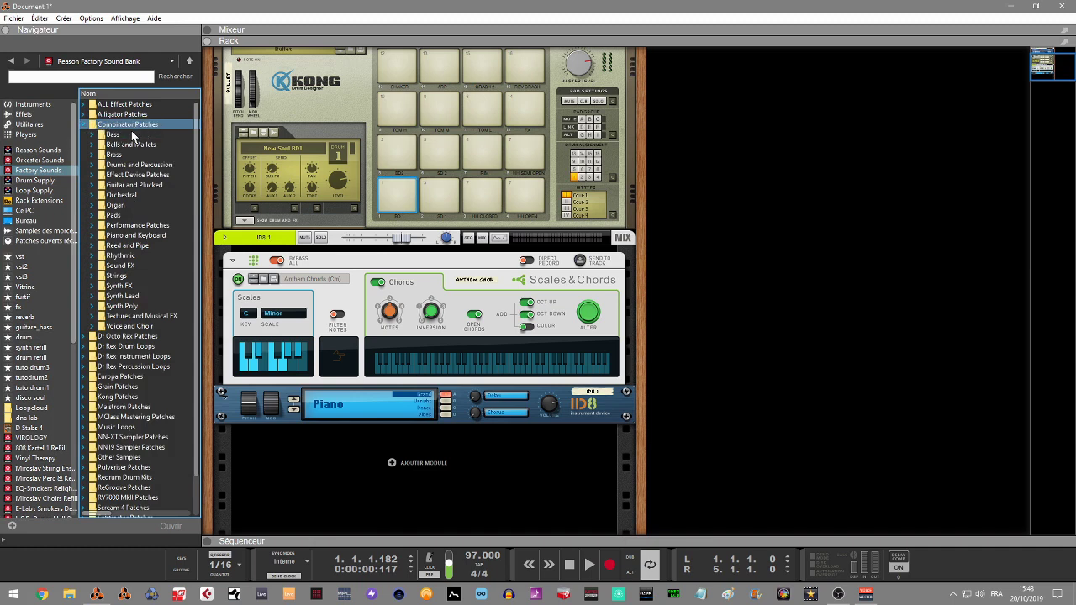
pyautogui.click(93, 135)
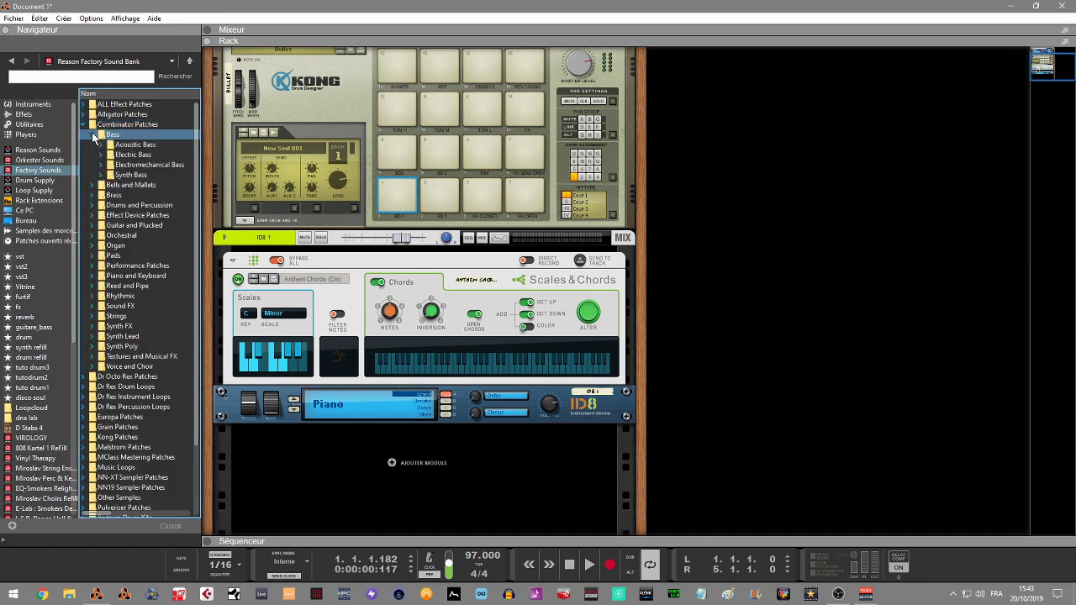
pyautogui.click(100, 174)
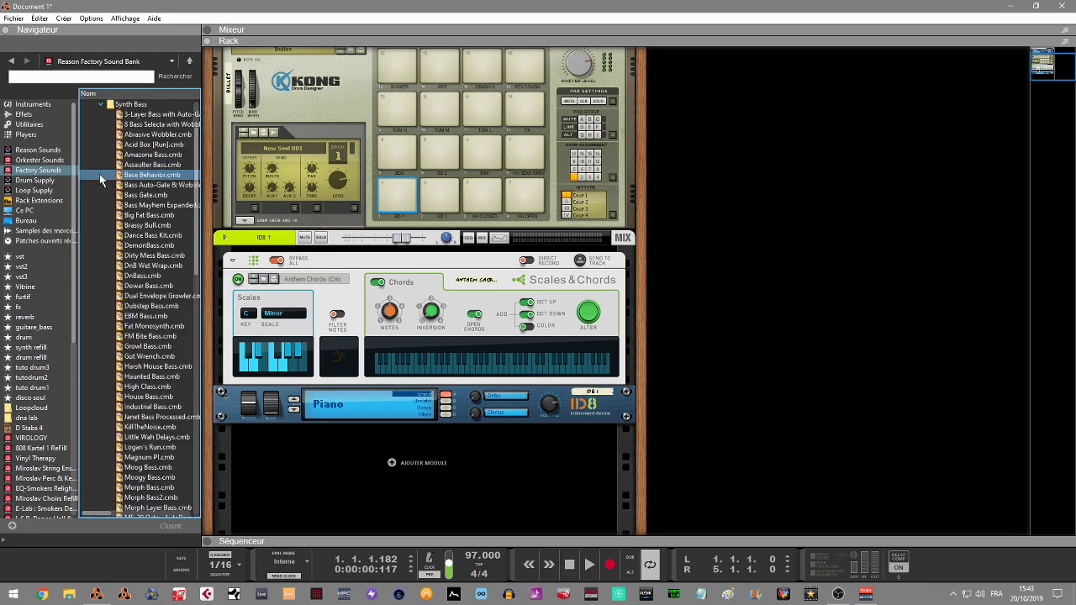
pyautogui.scroll(-2, 139, 137)
pyautogui.moveTo(156, 113); pyautogui.dragTo(325, 478)
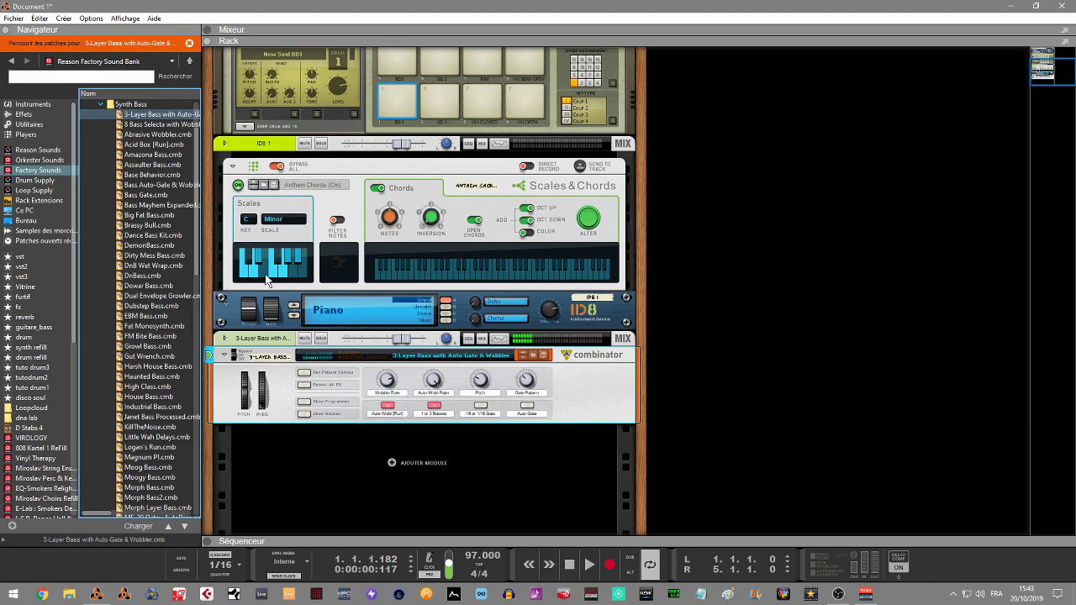
pyautogui.moveTo(162, 125)
pyautogui.mouseDown()
pyautogui.moveTo(287, 379)
pyautogui.moveTo(313, 401)
pyautogui.mouseUp()
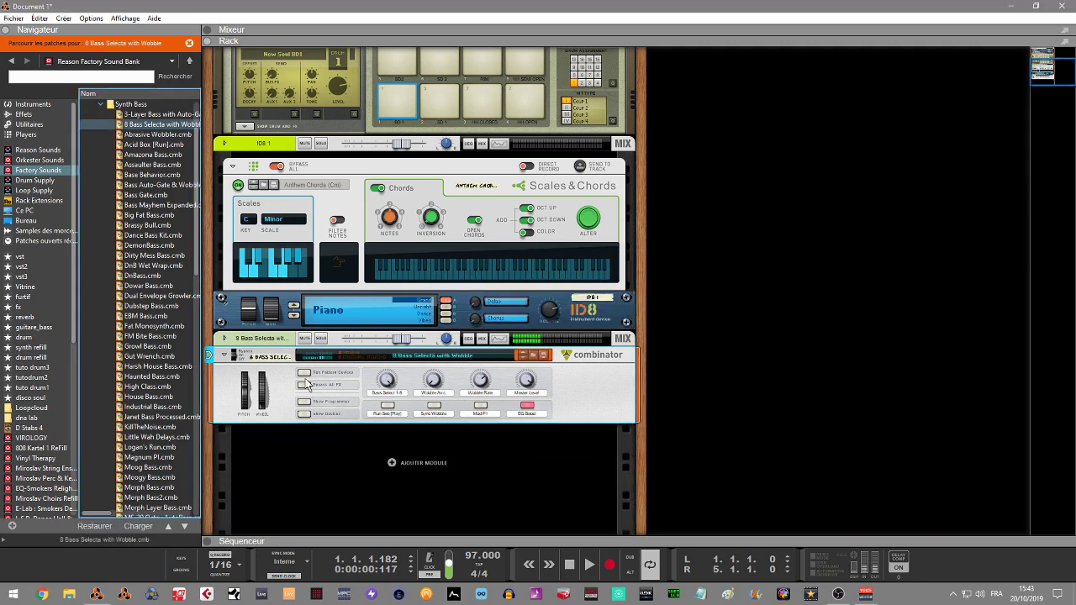
# - Replace the bass Combinator with a SubTractor synthesizer using the Bass Guitar patch
pyautogui.click(41, 103)
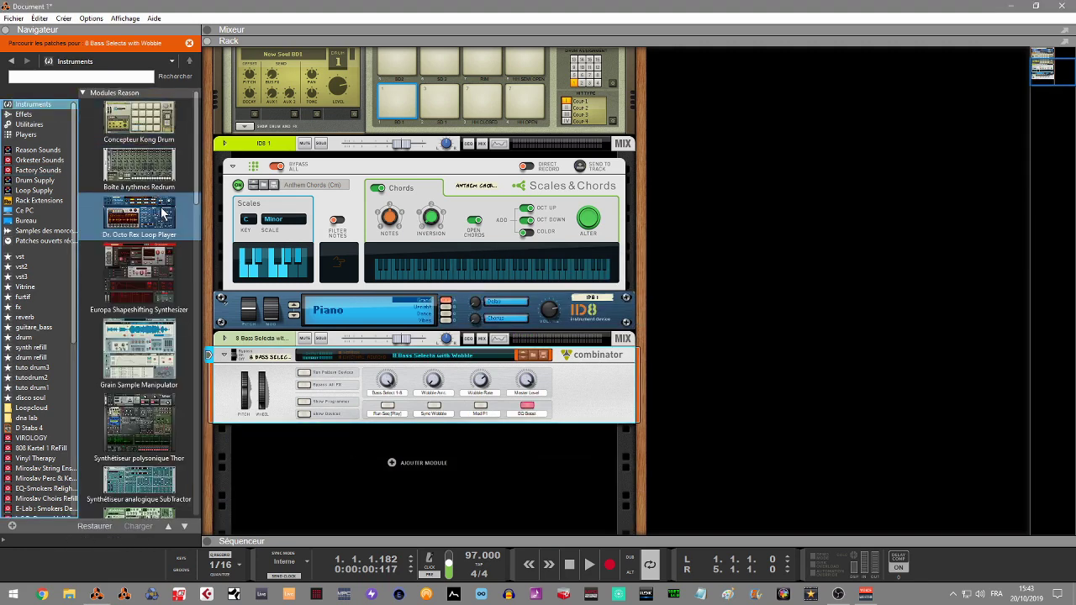
pyautogui.scroll(-3, 186, 286)
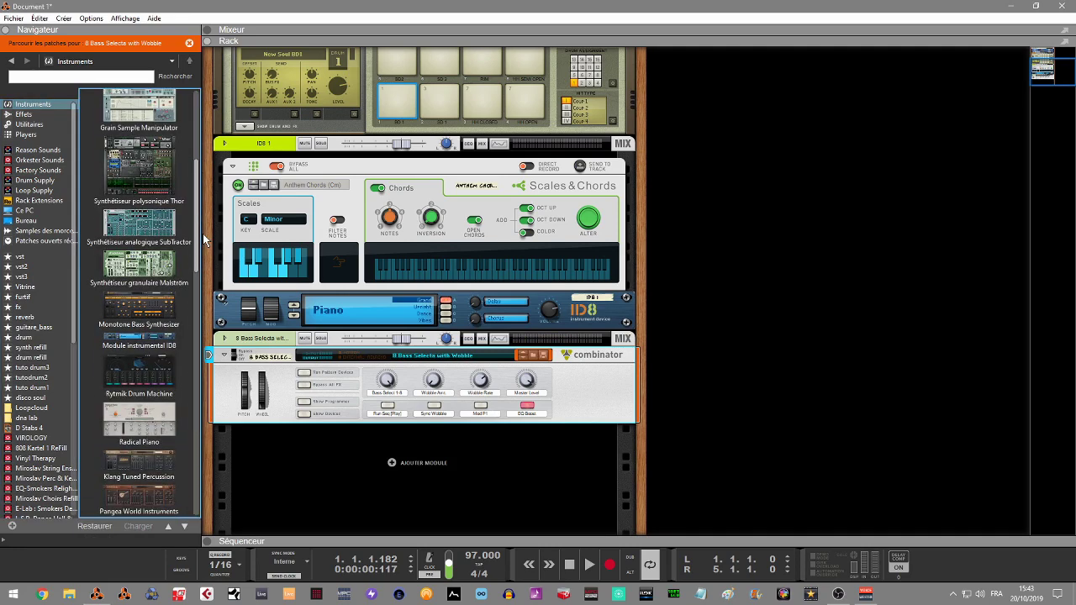
pyautogui.scroll(-3, 198, 301)
pyautogui.scroll(3, 203, 300)
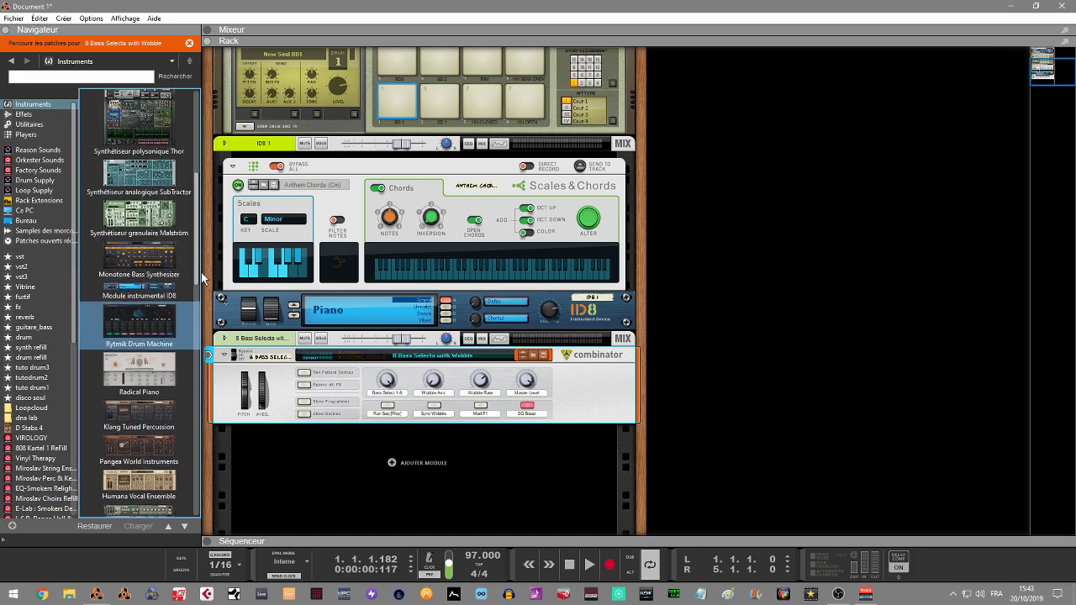
pyautogui.moveTo(154, 242); pyautogui.dragTo(369, 376)
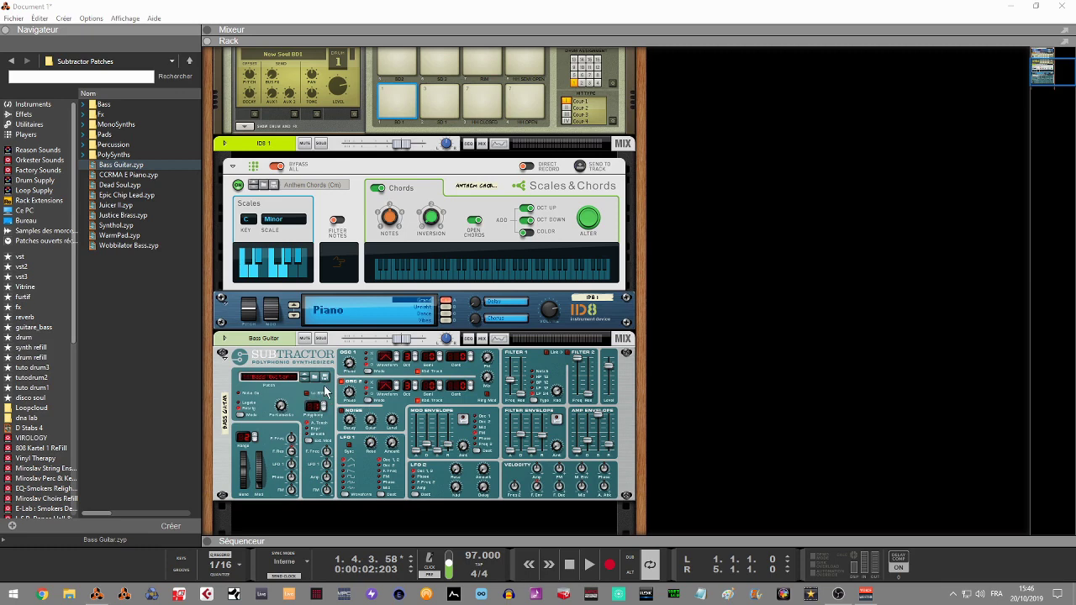
# - Return the sequencer to the arrangement and record a four-bar bass line on the Bass Guitar track over the loop
pyautogui.click(212, 541)
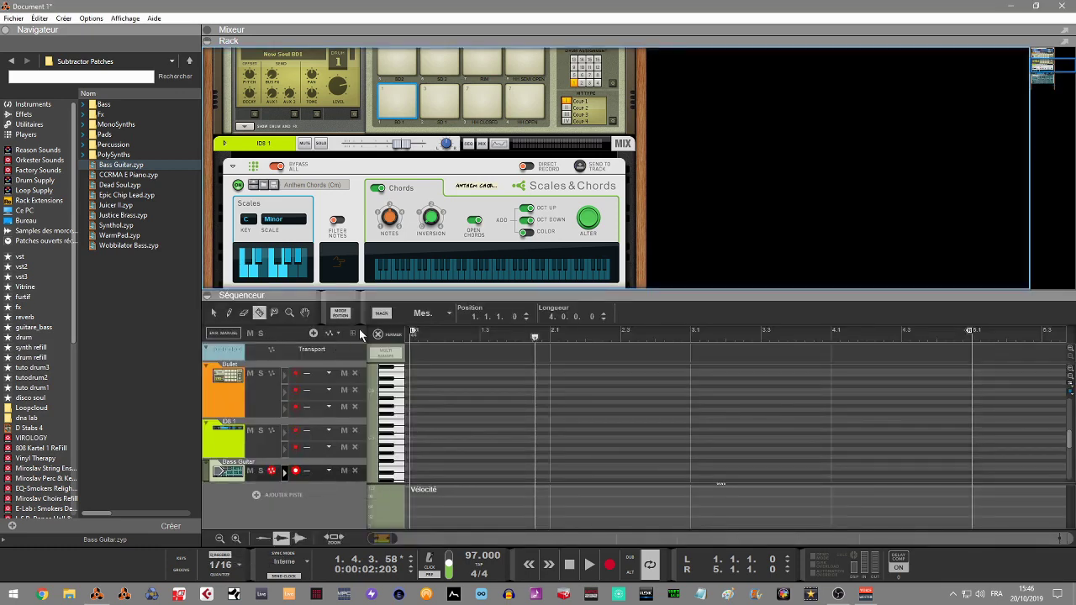
pyautogui.click(379, 335)
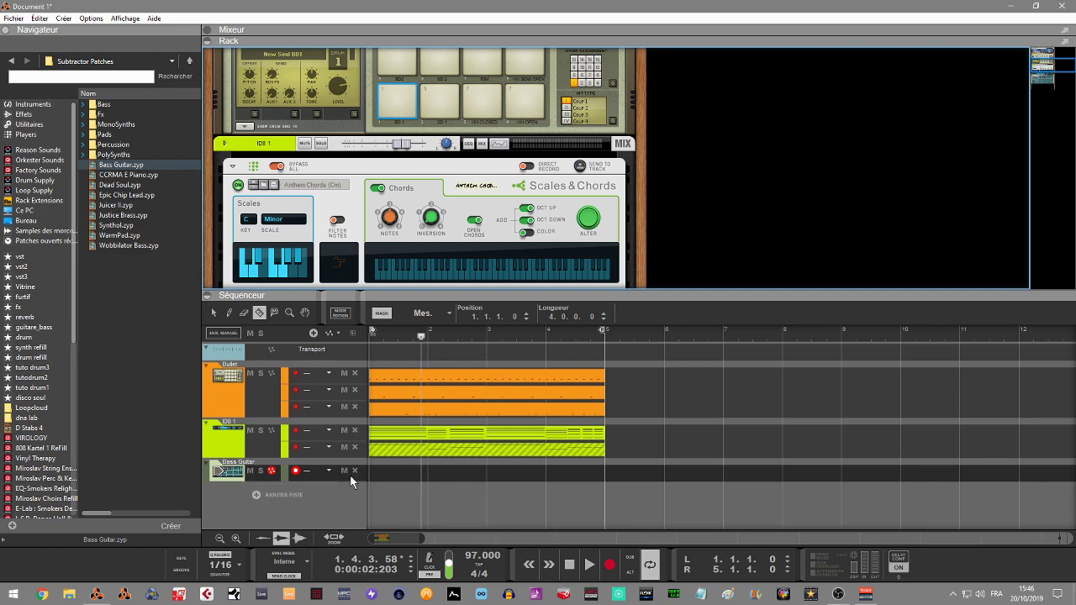
pyautogui.click(207, 32)
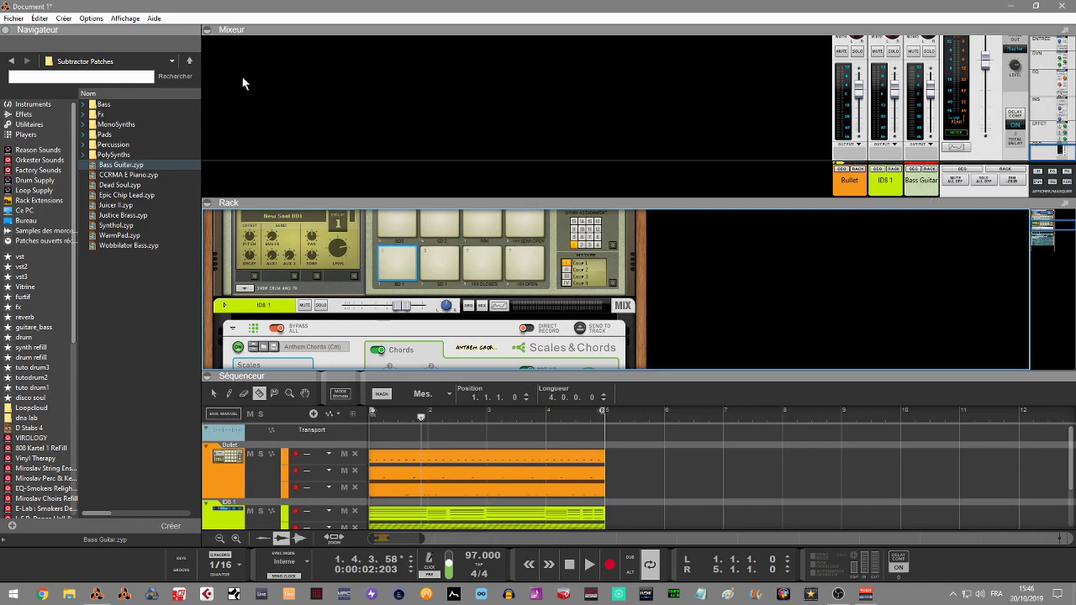
pyautogui.click(207, 31)
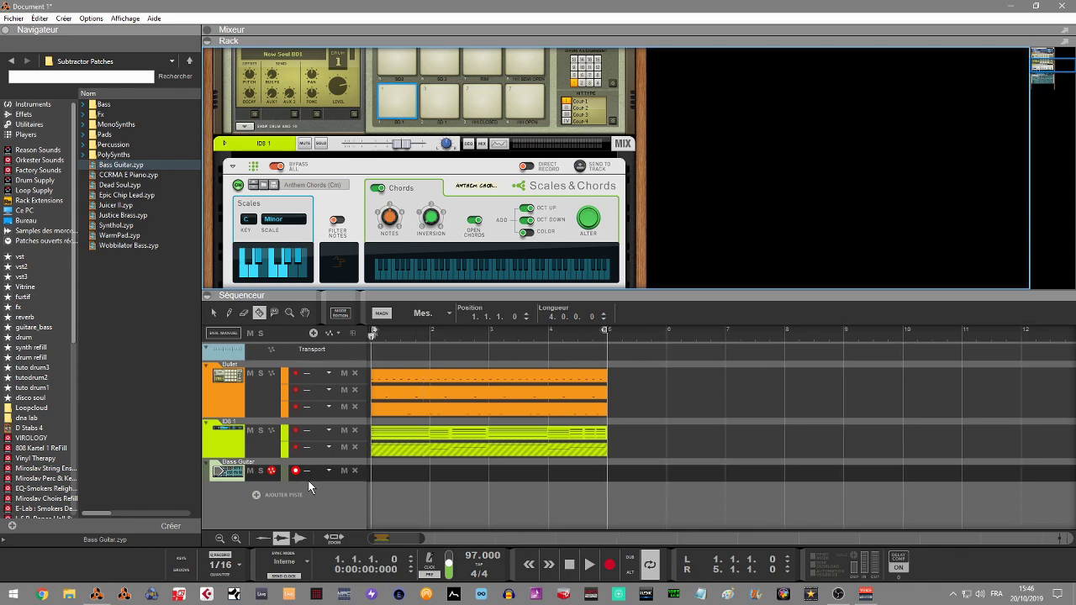
pyautogui.click(308, 488)
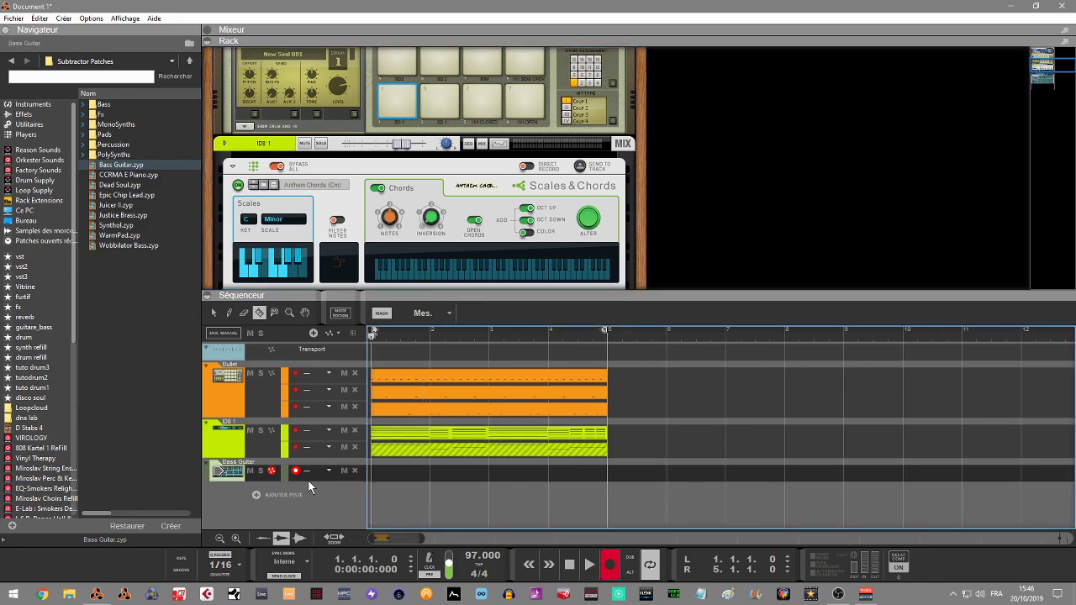
pyautogui.press('space')
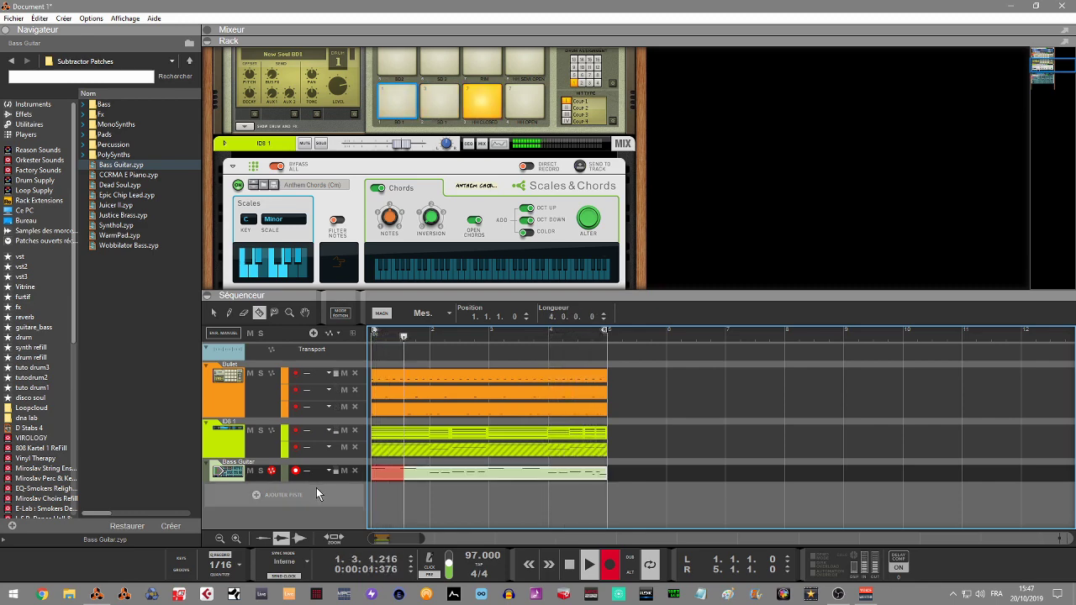
pyautogui.click(611, 571)
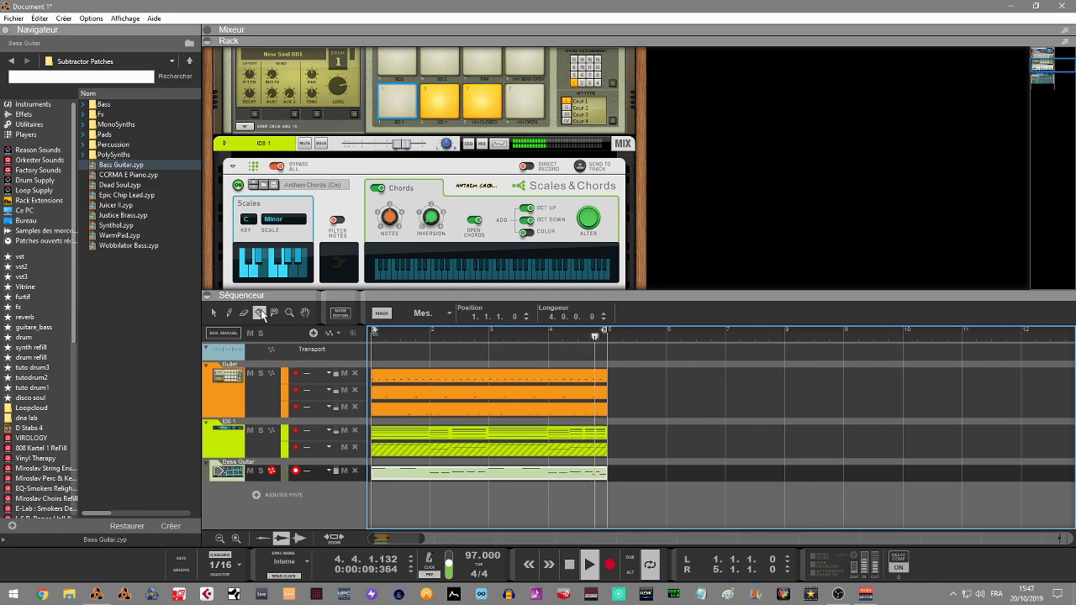
# - Move the second C2 bass note of bar 3 to position 3.3.1.0, play the loop and return to the arrangement
pyautogui.click(215, 313)
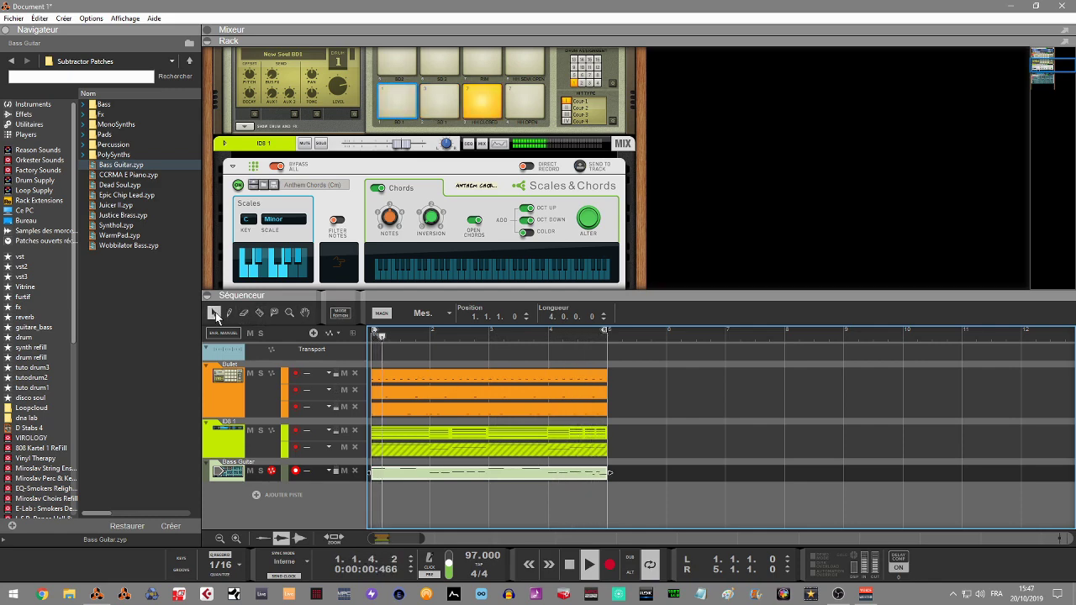
pyautogui.doubleClick(511, 475)
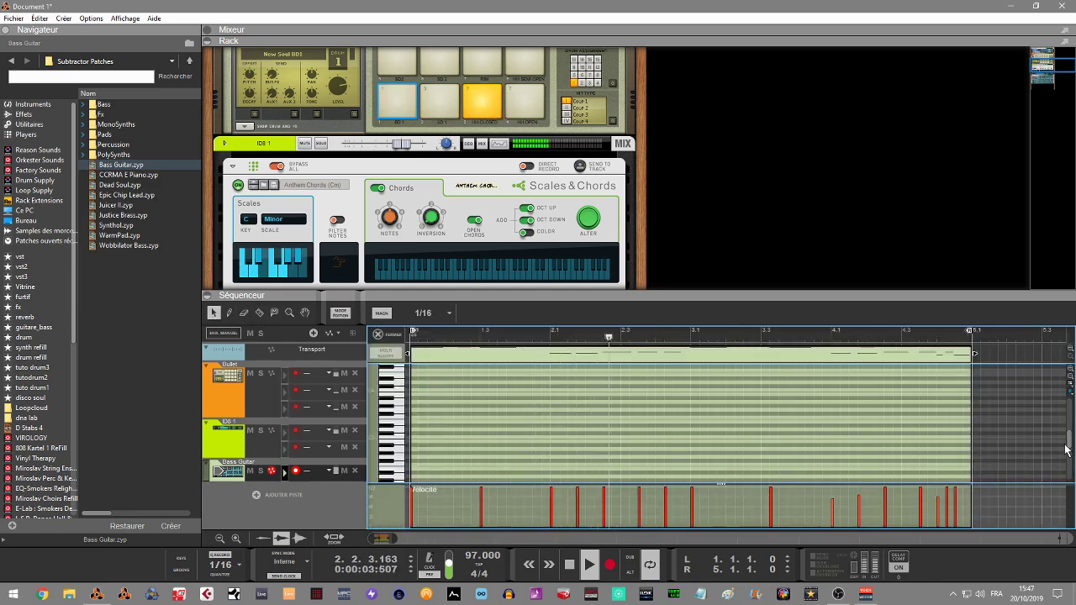
pyautogui.scroll(-5, 1069, 440)
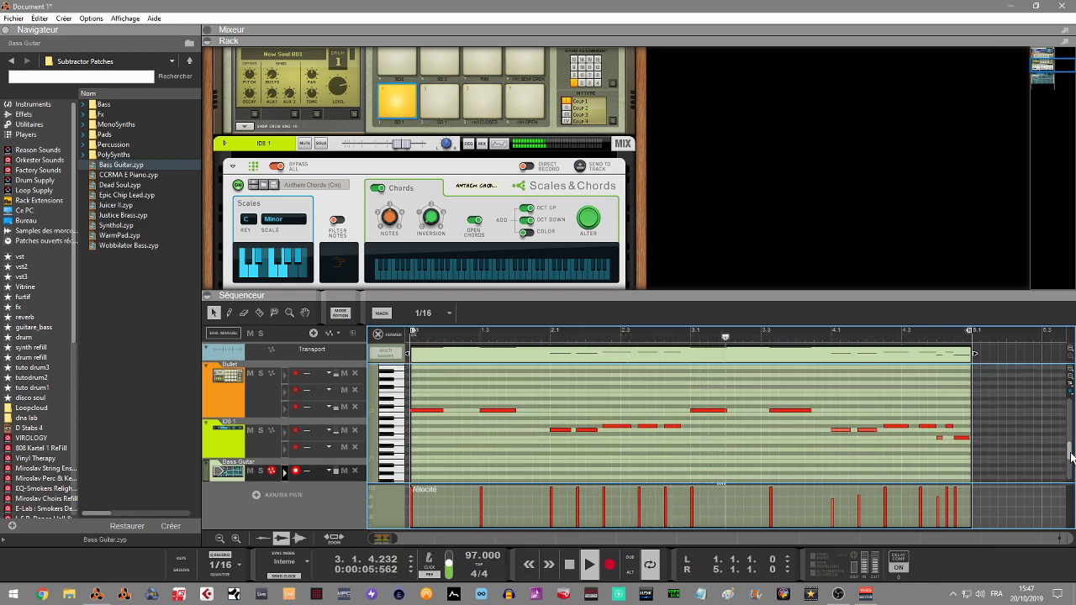
pyautogui.moveTo(784, 415); pyautogui.dragTo(775, 417)
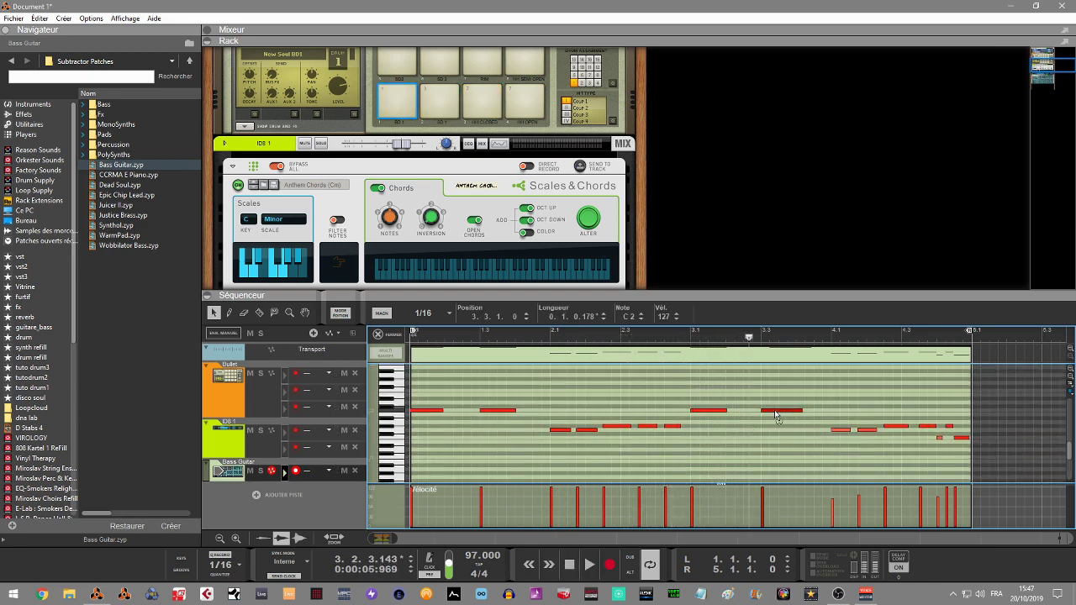
pyautogui.press('space')
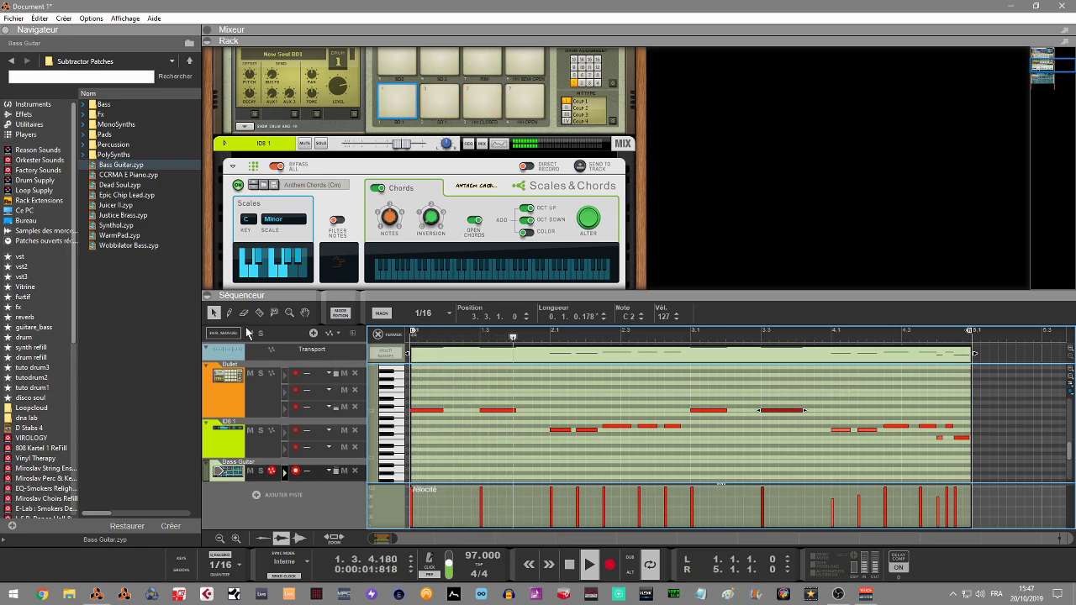
pyautogui.hotkey('shift', 'Tab')
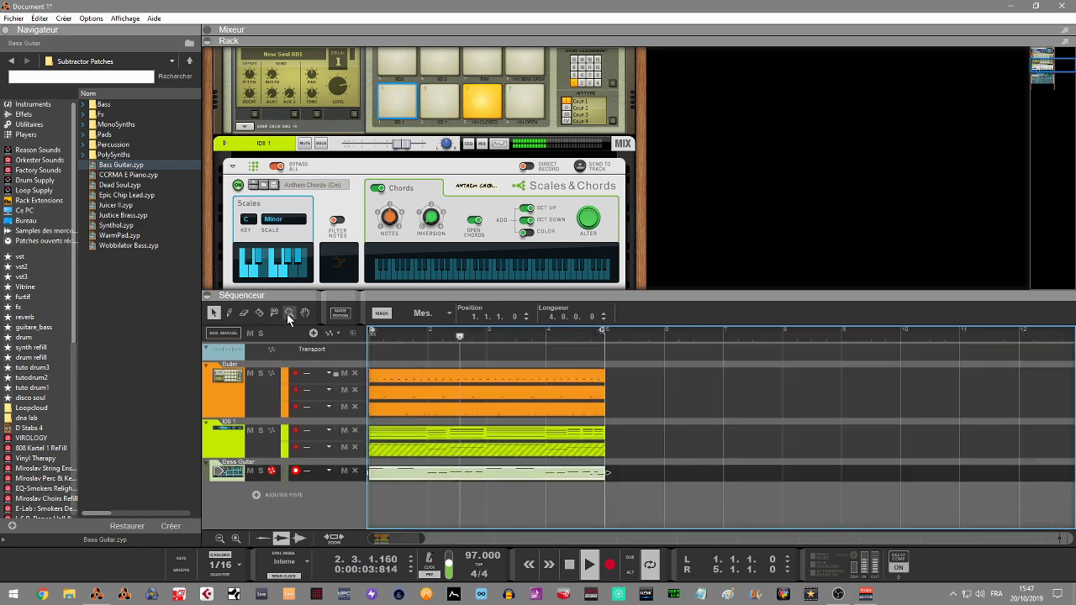
# - Browse the SubTractor's patches, including its Bass folder, and load the CCRMA E Piano patch
pyautogui.click(207, 296)
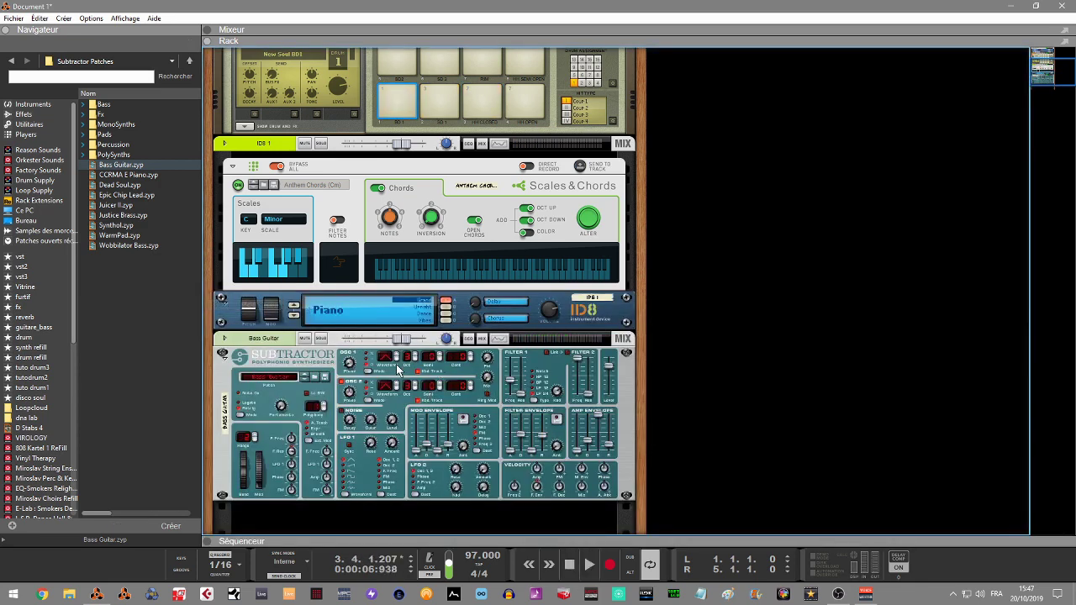
pyautogui.click(314, 380)
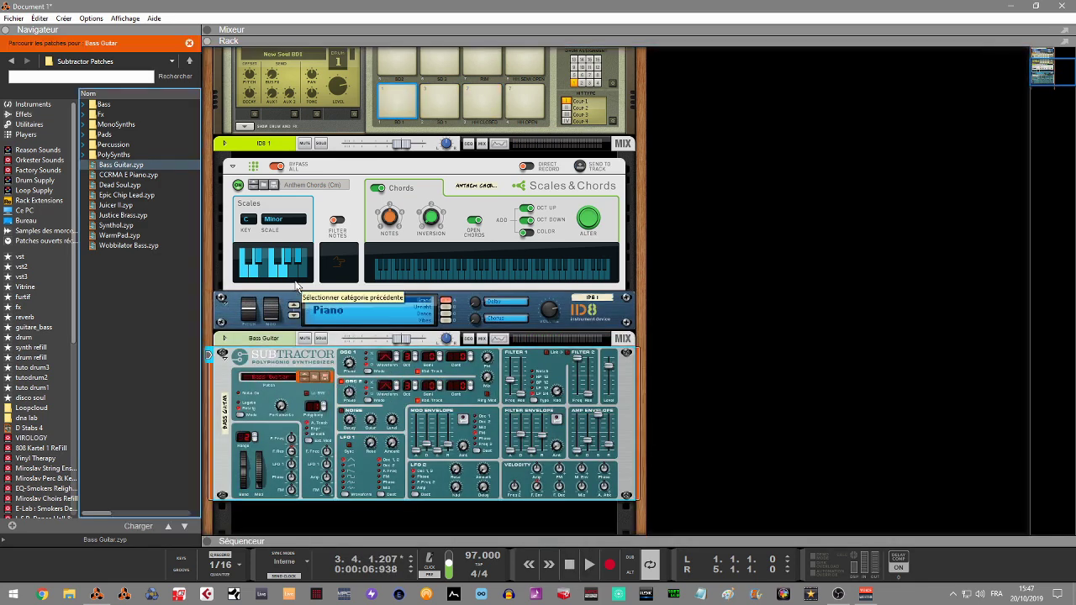
pyautogui.click(84, 104)
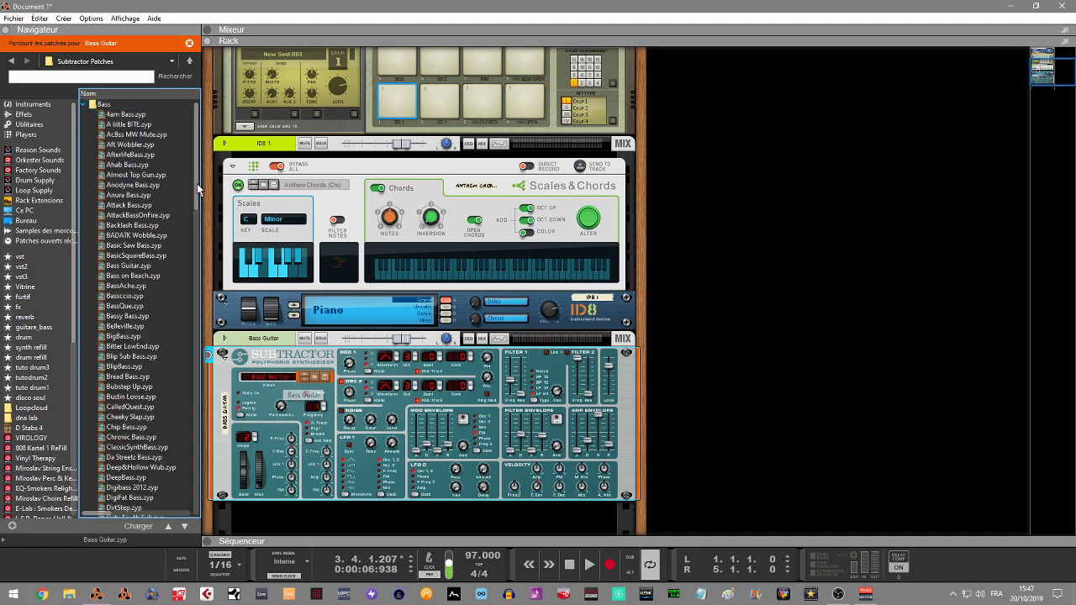
pyautogui.click(306, 379)
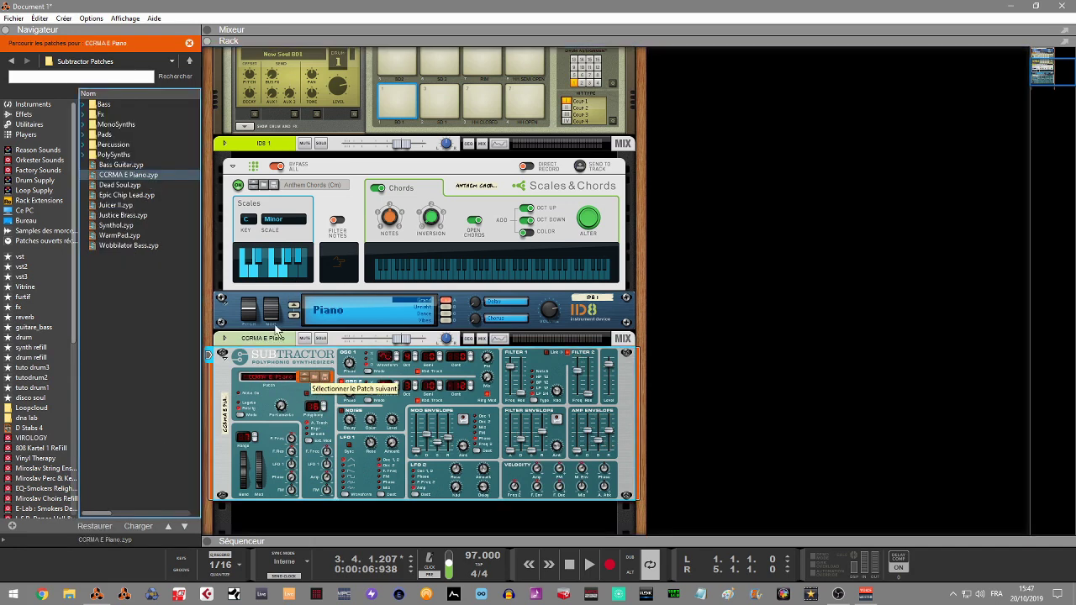
# - Audition the SubTractor's Bass folder patches from 4am Bass through AfterlifeBass while the loop plays
pyautogui.click(84, 105)
pyautogui.moveTo(111, 115); pyautogui.dragTo(331, 444)
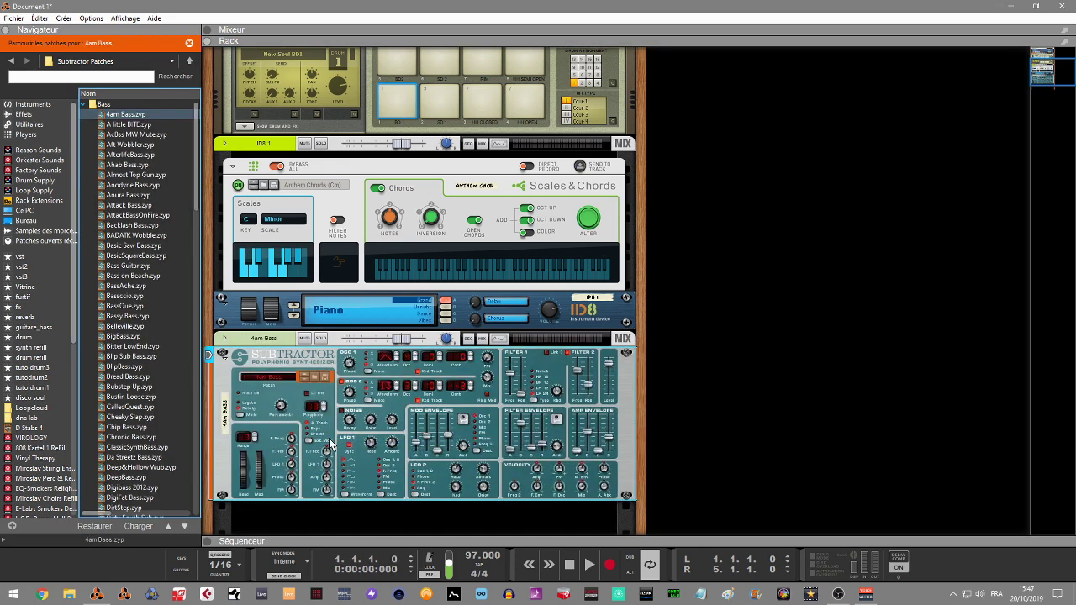
pyautogui.press('space')
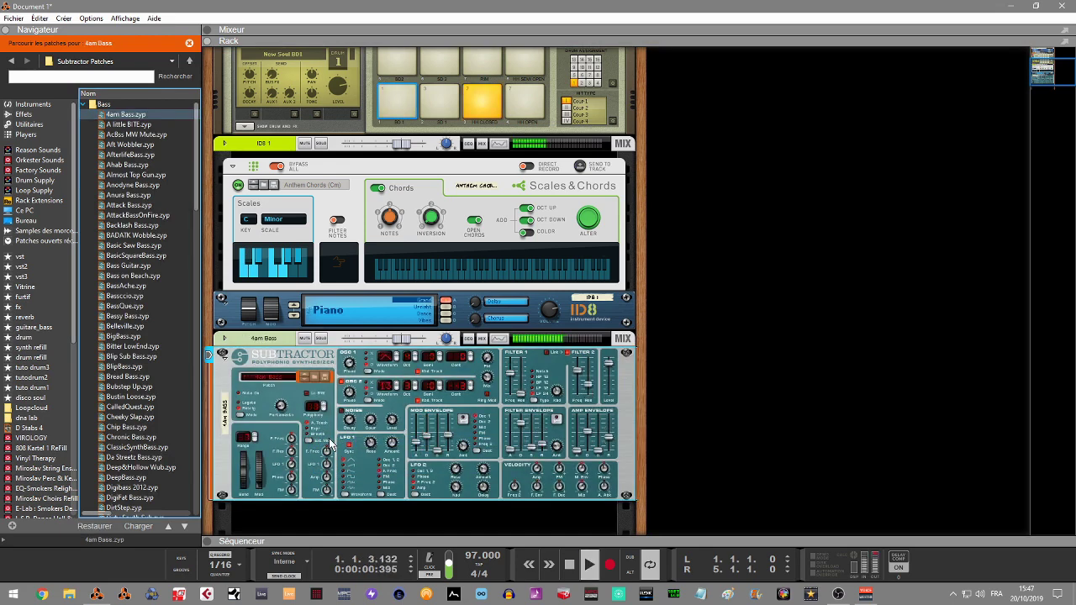
pyautogui.click(307, 383)
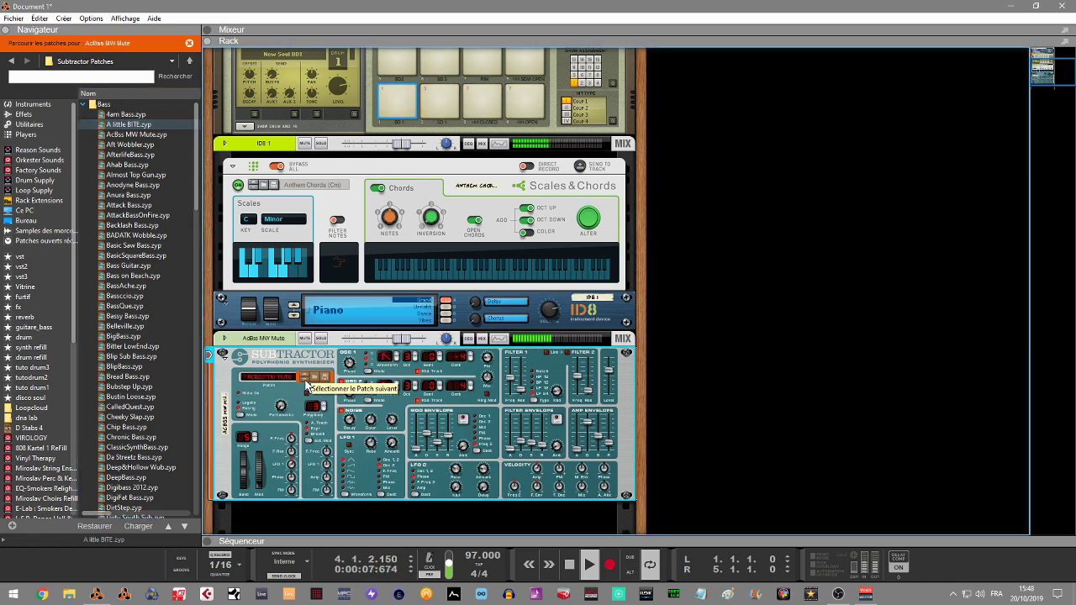
pyautogui.click(307, 384)
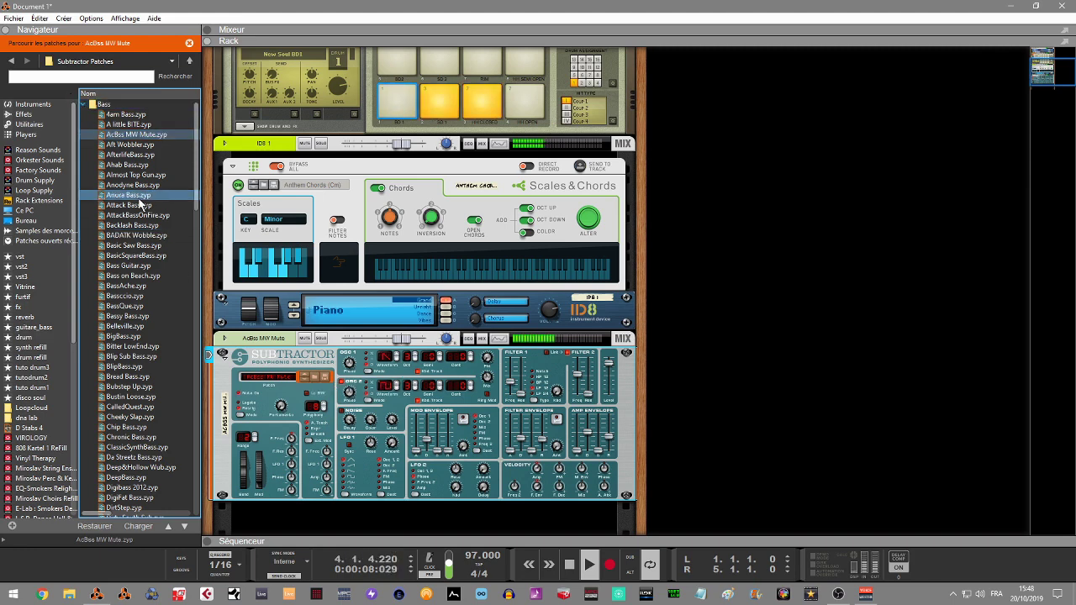
pyautogui.click(303, 379)
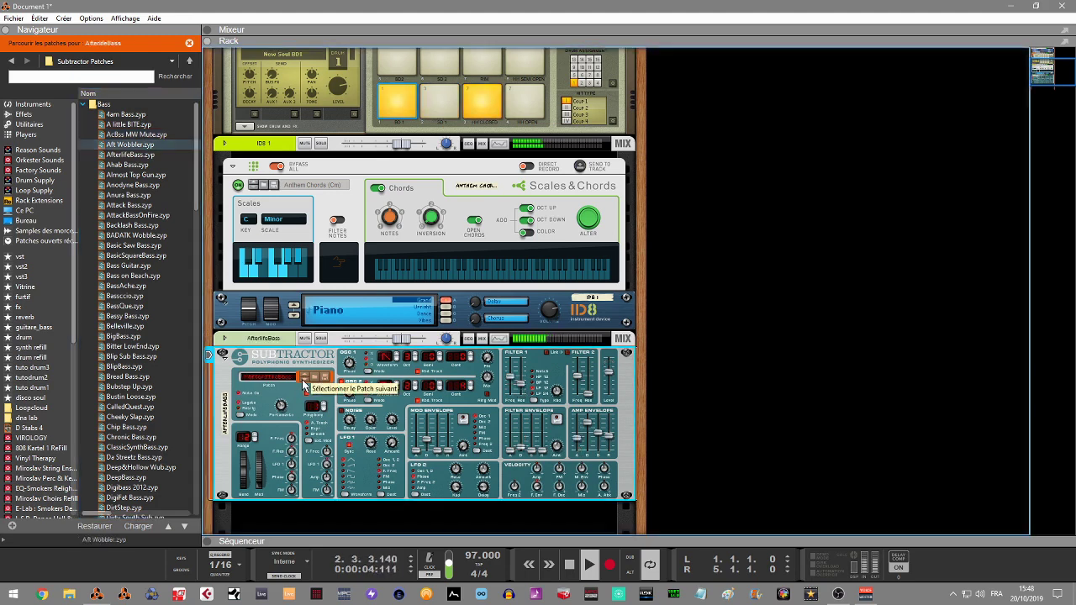
pyautogui.click(303, 380)
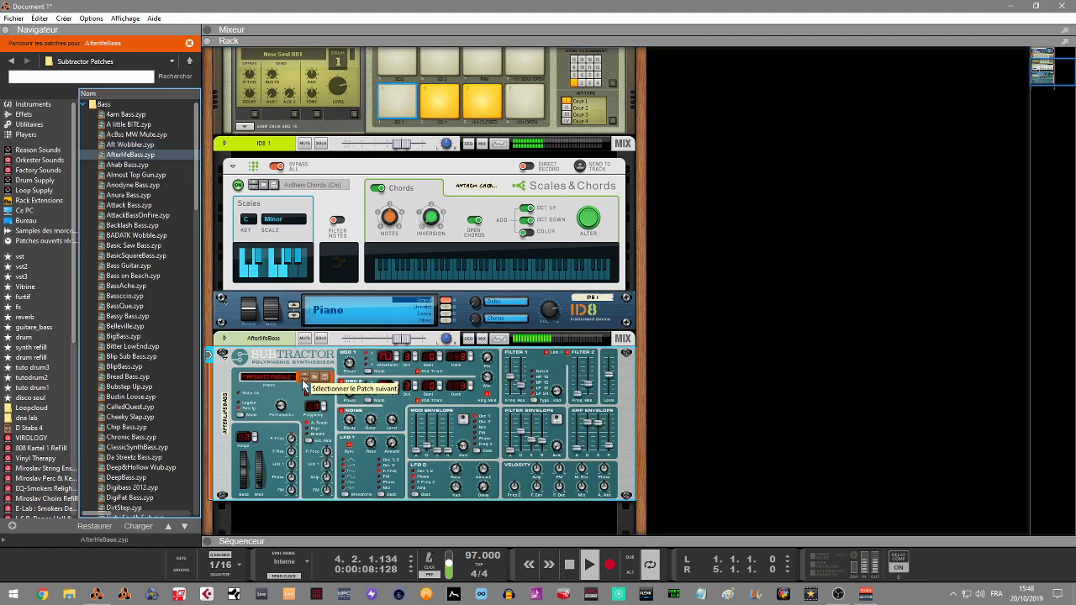
# - Stop playback and replace the SubTractor with a Monotone Bass Synthesizer from the instruments
pyautogui.click(34, 106)
pyautogui.moveTo(199, 157); pyautogui.dragTo(210, 244)
pyautogui.click(139, 240)
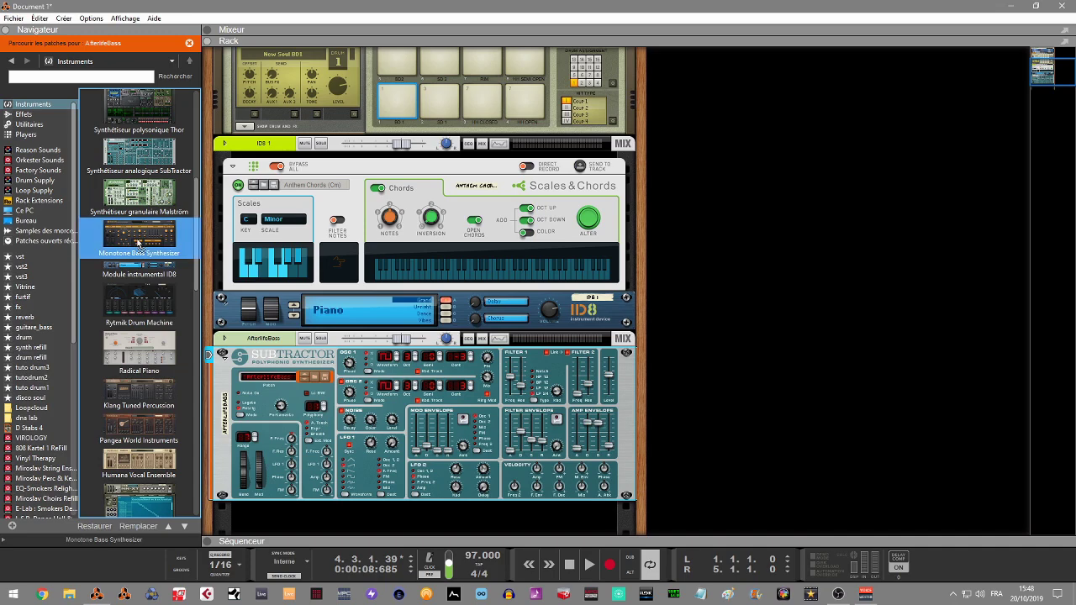
pyautogui.moveTo(139, 243); pyautogui.dragTo(322, 394)
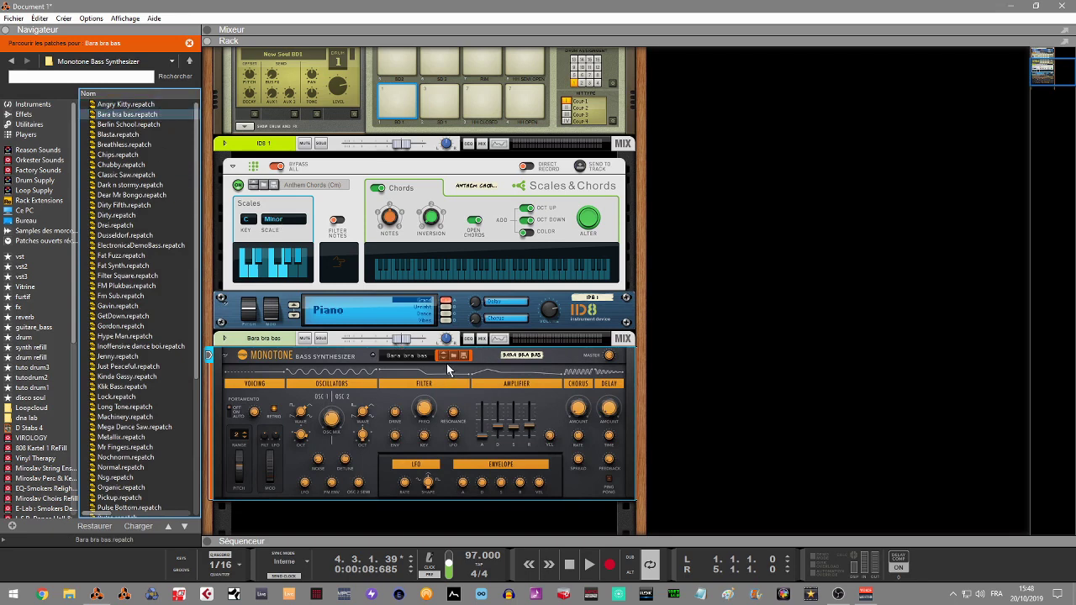
# - Audition the Monotone's patches up to Dark n stormy while the loop plays, and settle on the Classic Saw patch
pyautogui.press('space')
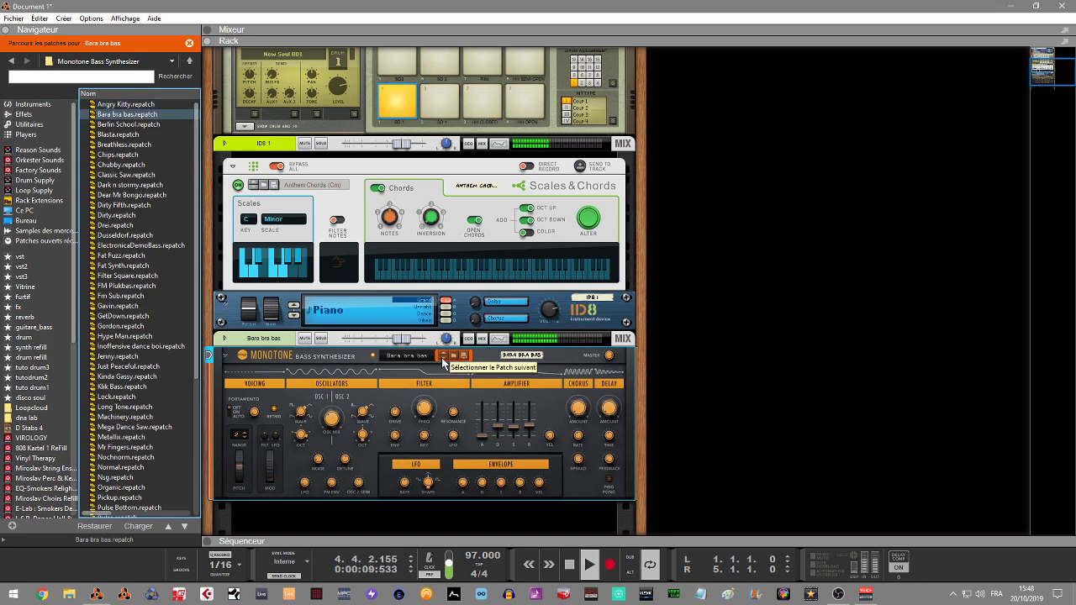
pyautogui.click(442, 359)
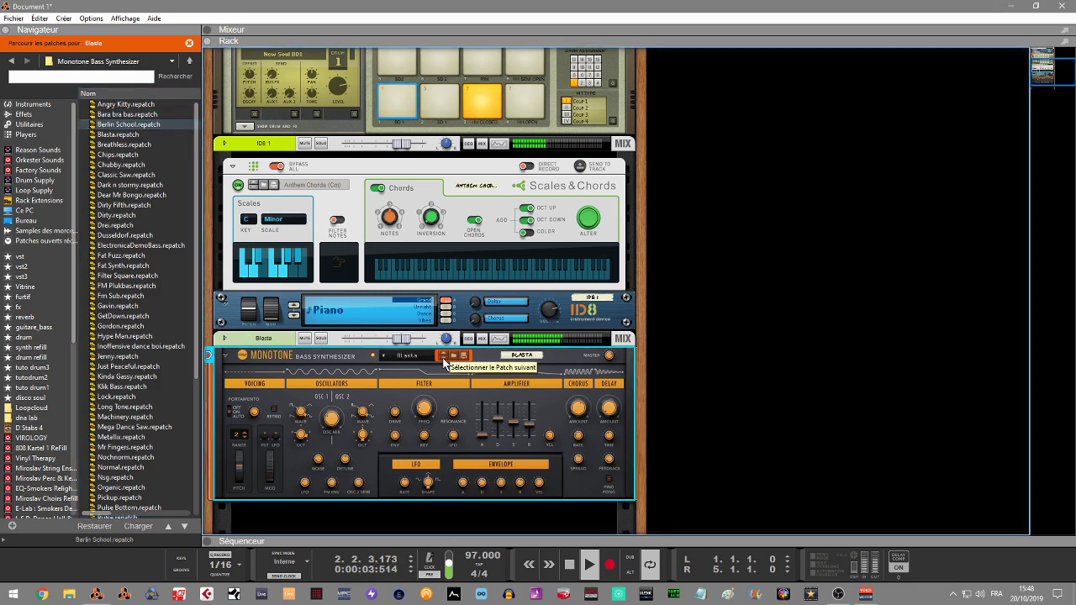
pyautogui.click(443, 358)
pyautogui.click(443, 358)
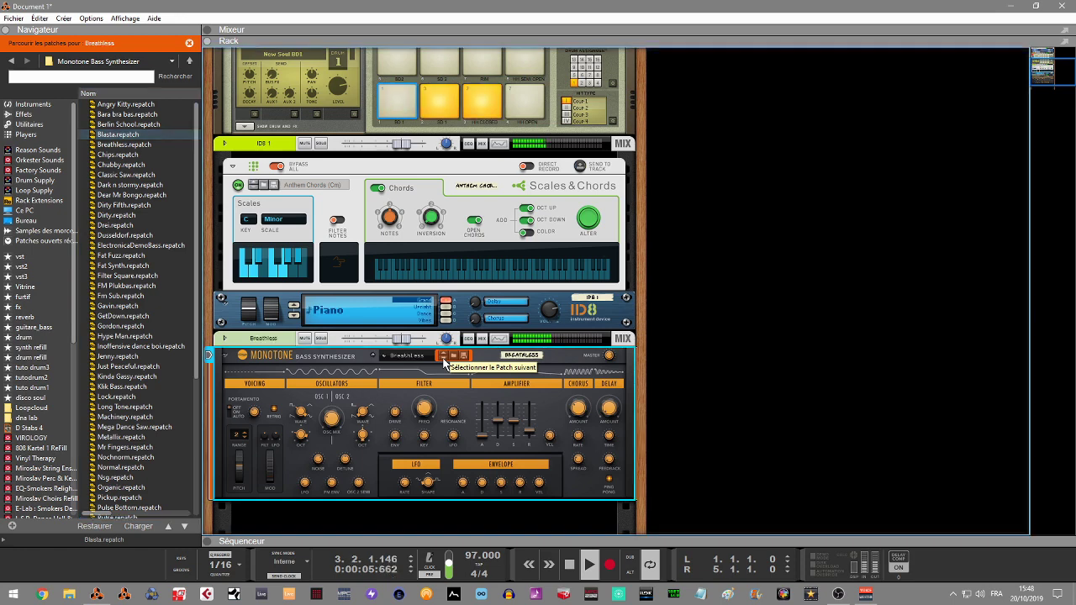
pyautogui.click(443, 358)
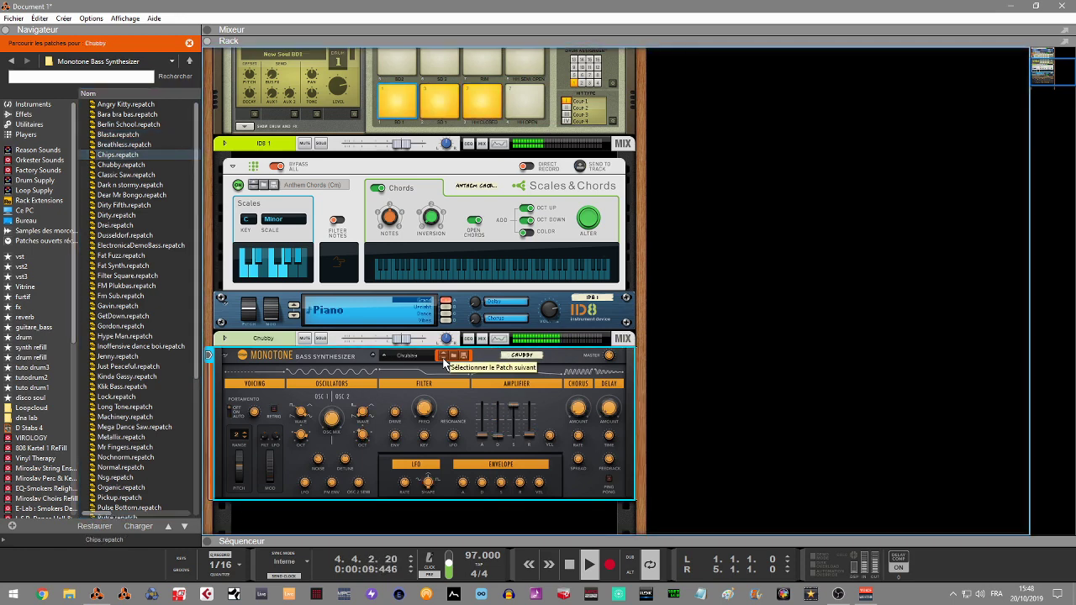
pyautogui.click(443, 359)
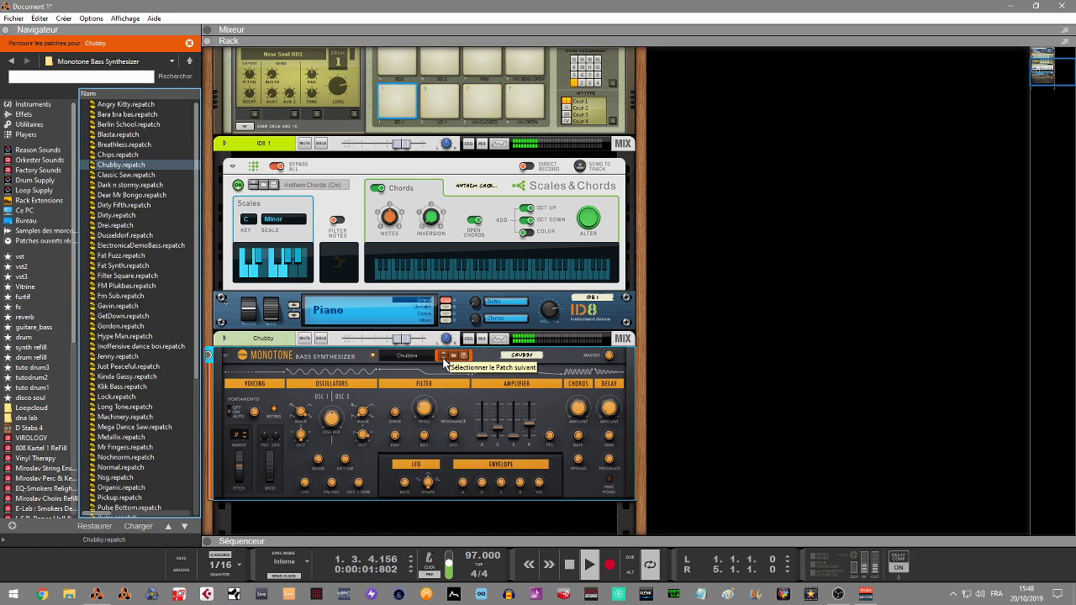
pyautogui.click(443, 358)
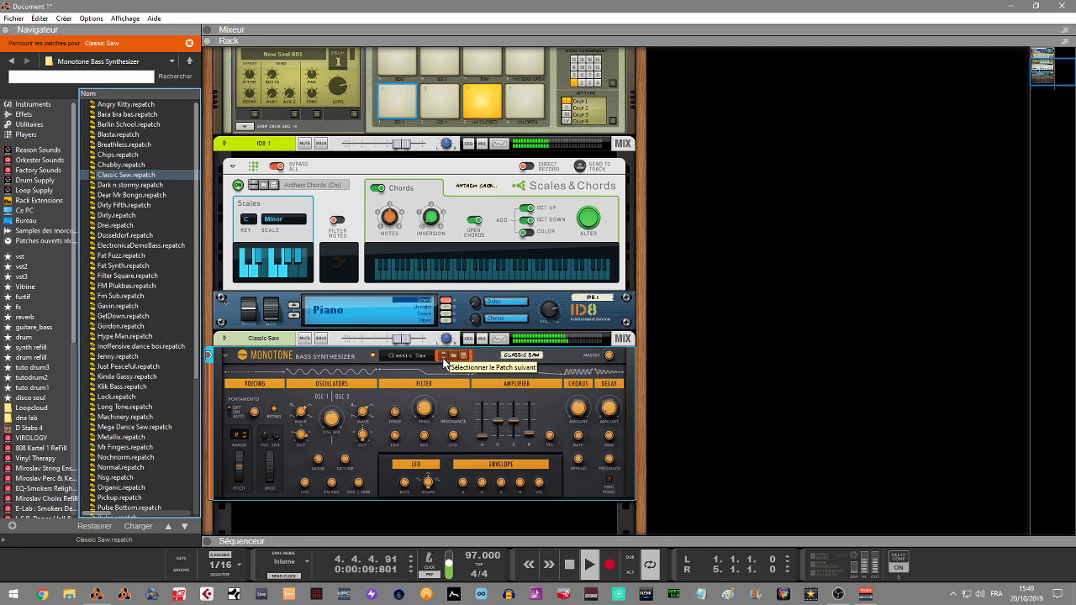
pyautogui.click(443, 360)
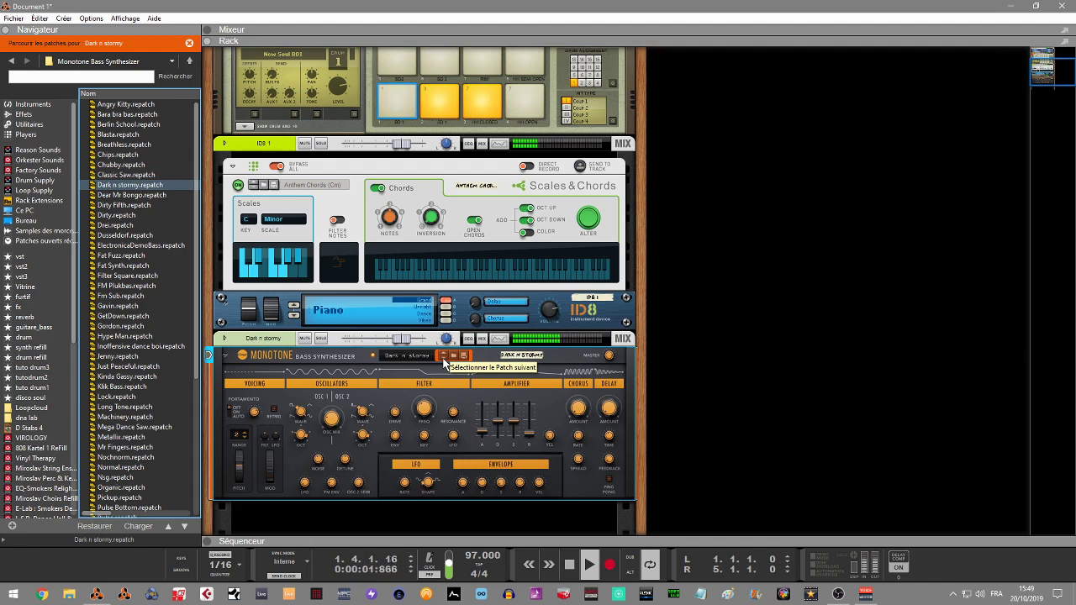
pyautogui.click(443, 354)
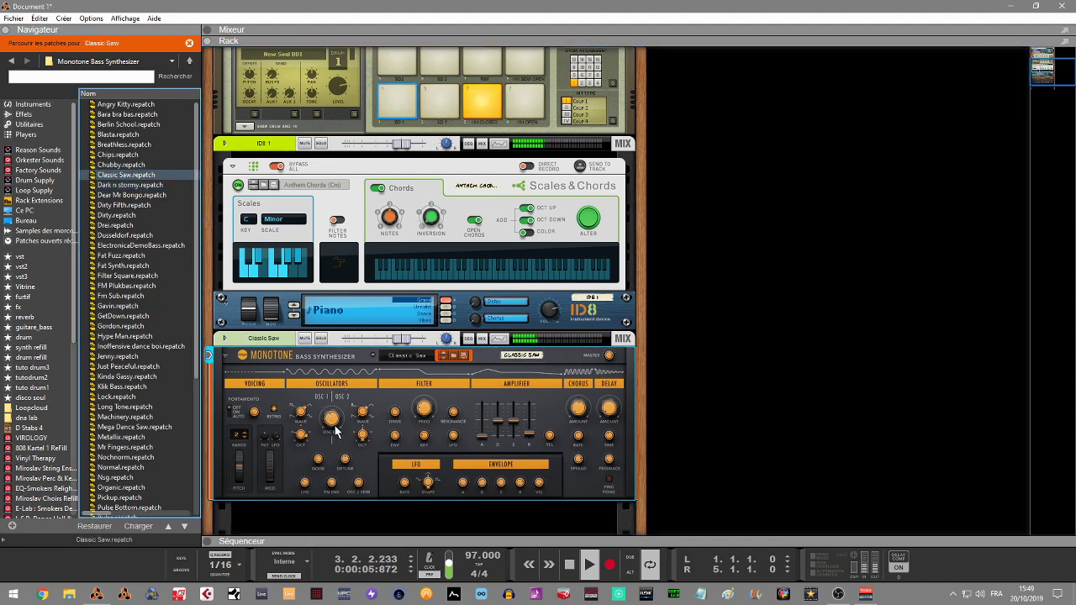
# - Try the Monotone's oscillator, filter and amplifier controls over the loop, and unfold the Classic Saw mix channel
pyautogui.click(306, 431)
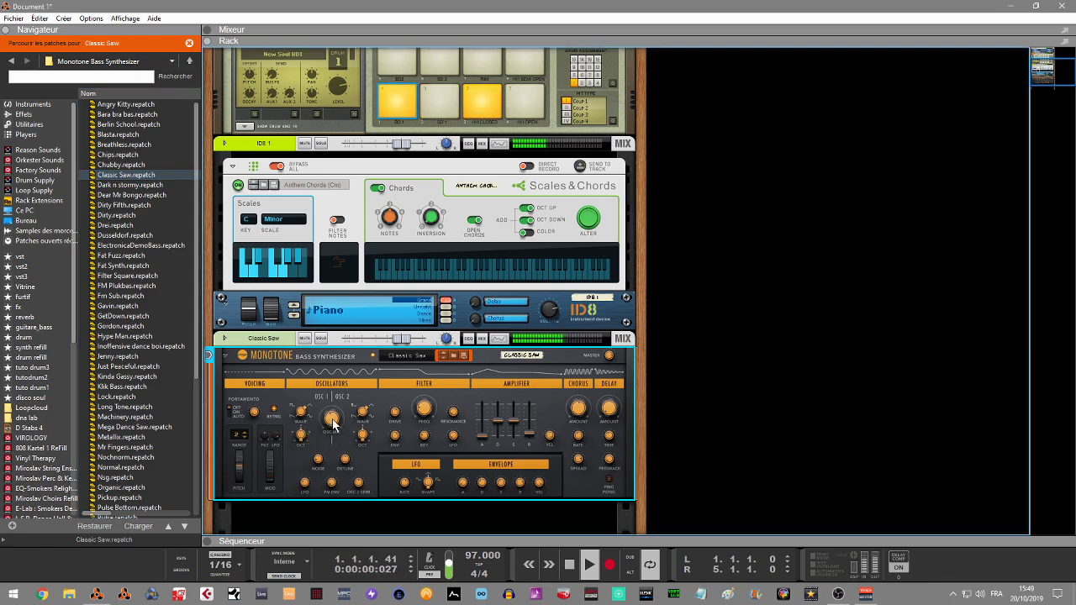
pyautogui.scroll(-3, 427, 409)
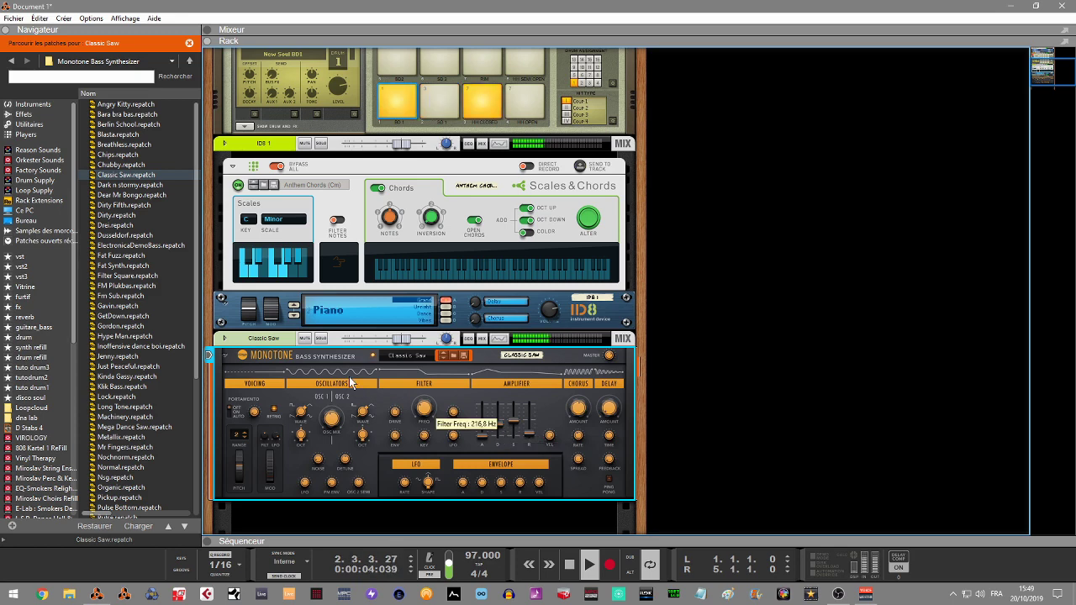
pyautogui.click(224, 337)
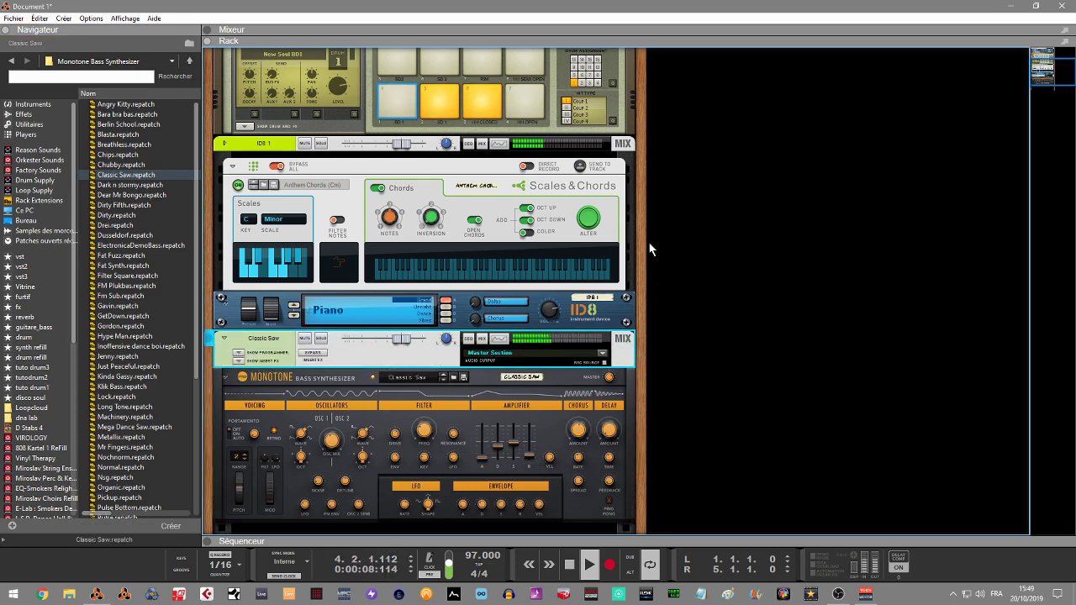
pyautogui.moveTo(482, 444); pyautogui.dragTo(475, 465)
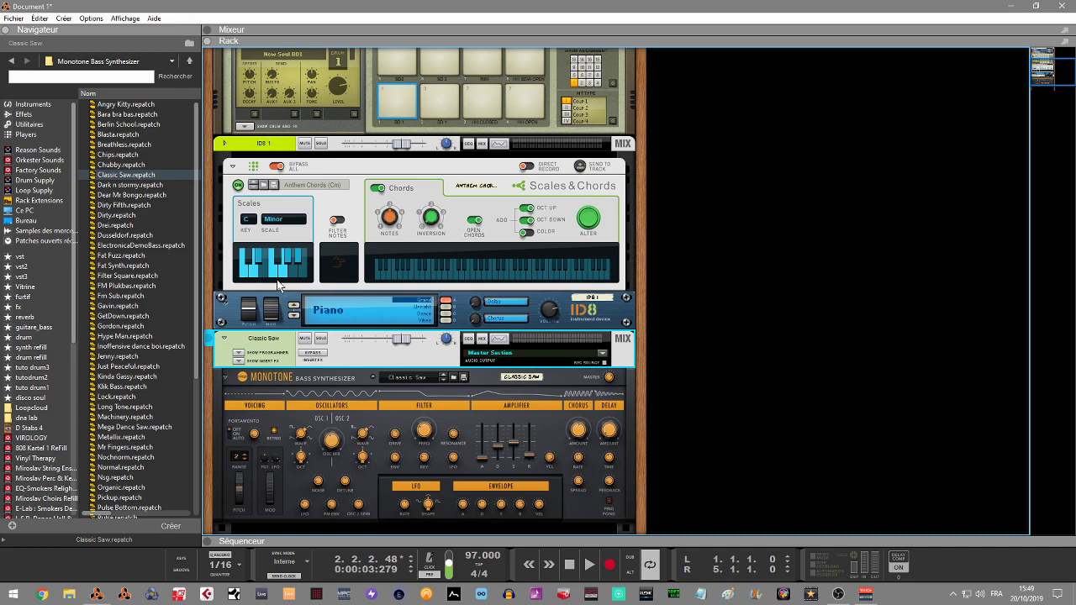
# - Switch the ID8 chord sound to Electric Piano and play the loop
pyautogui.click(329, 311)
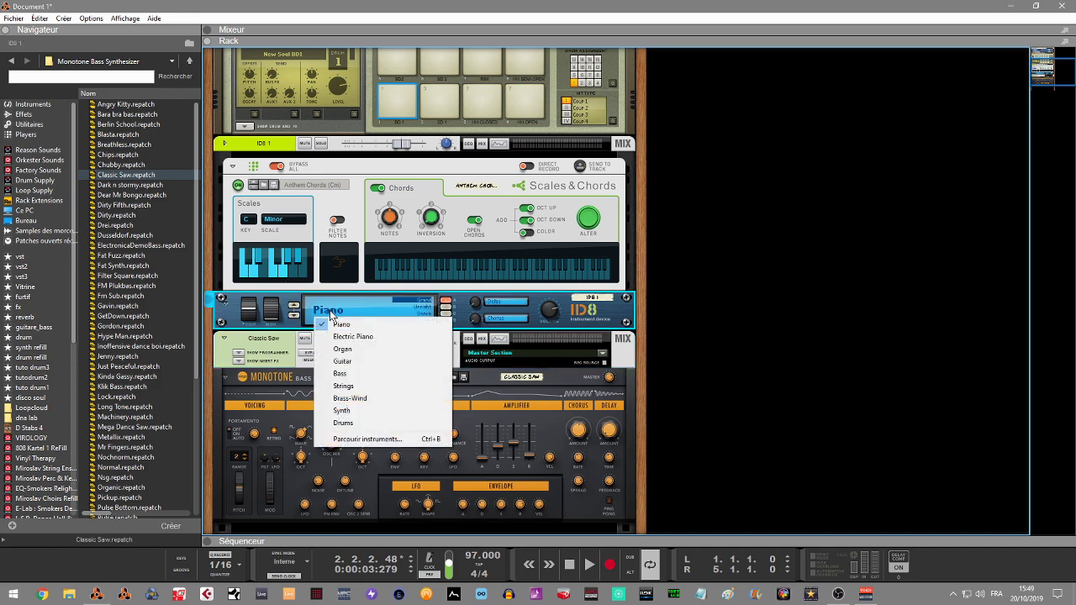
pyautogui.click(374, 340)
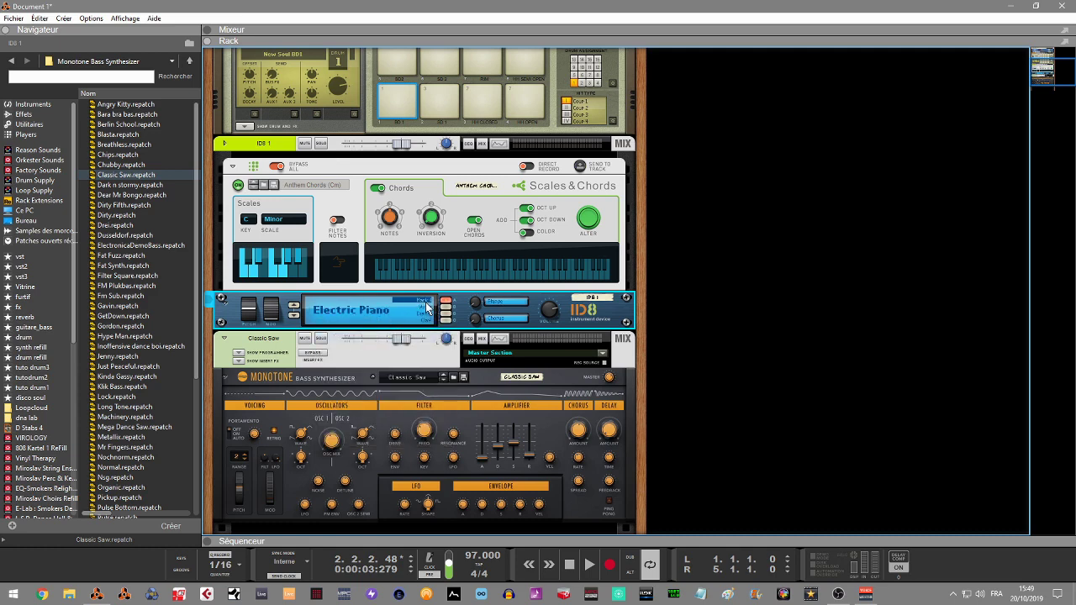
pyautogui.press('space')
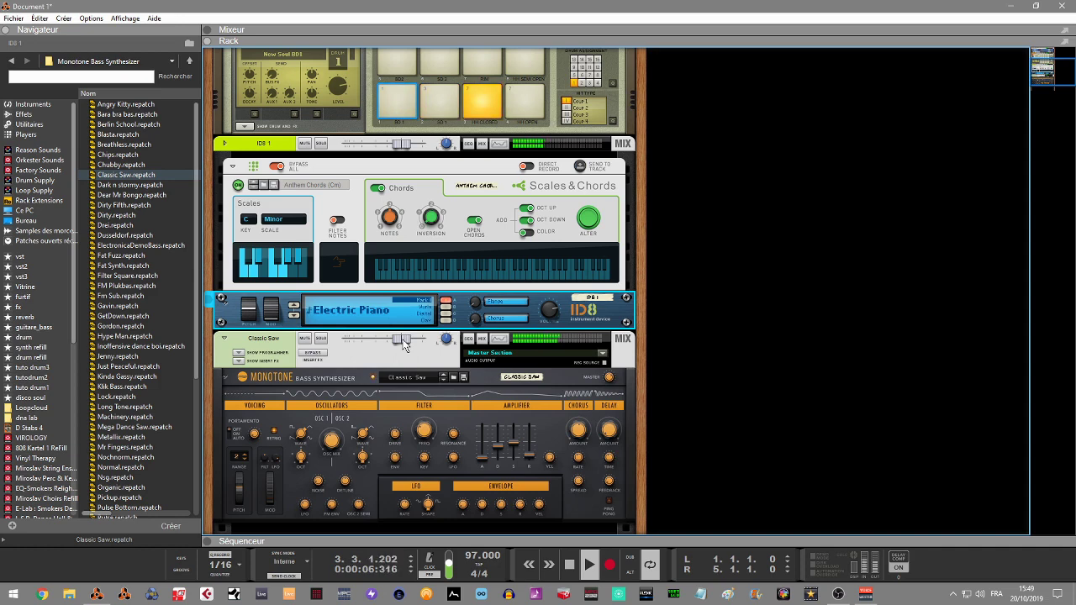
# - Balance the mixer by lowering Classic Saw slightly, setting ID8 1 to 0.35 dB and Bullet to -1.09 dB, and reset the master meter
pyautogui.moveTo(404, 343)
pyautogui.press('F5')
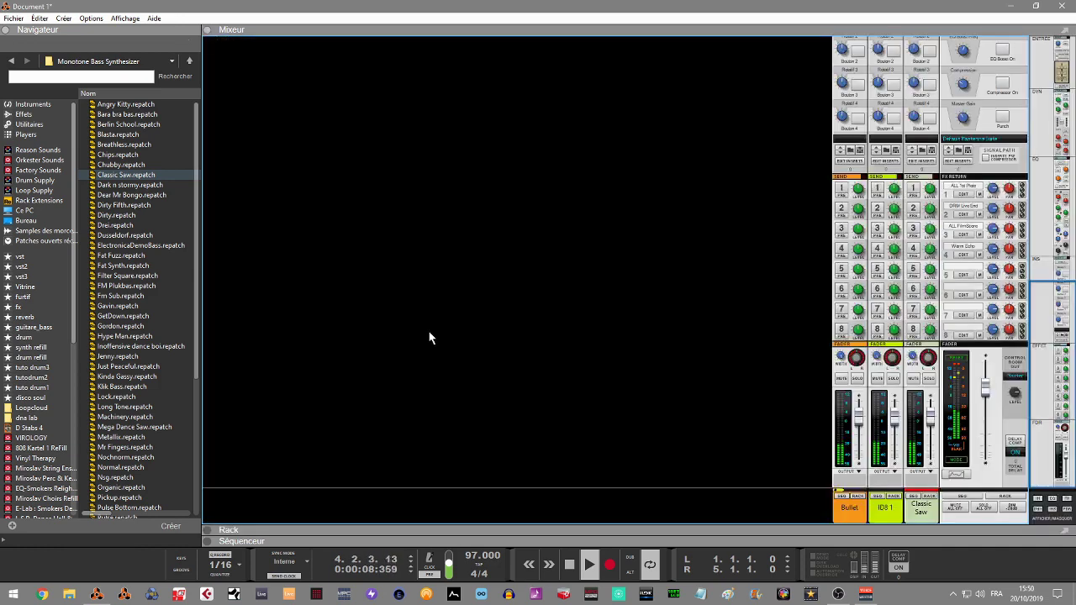
pyautogui.click(932, 420)
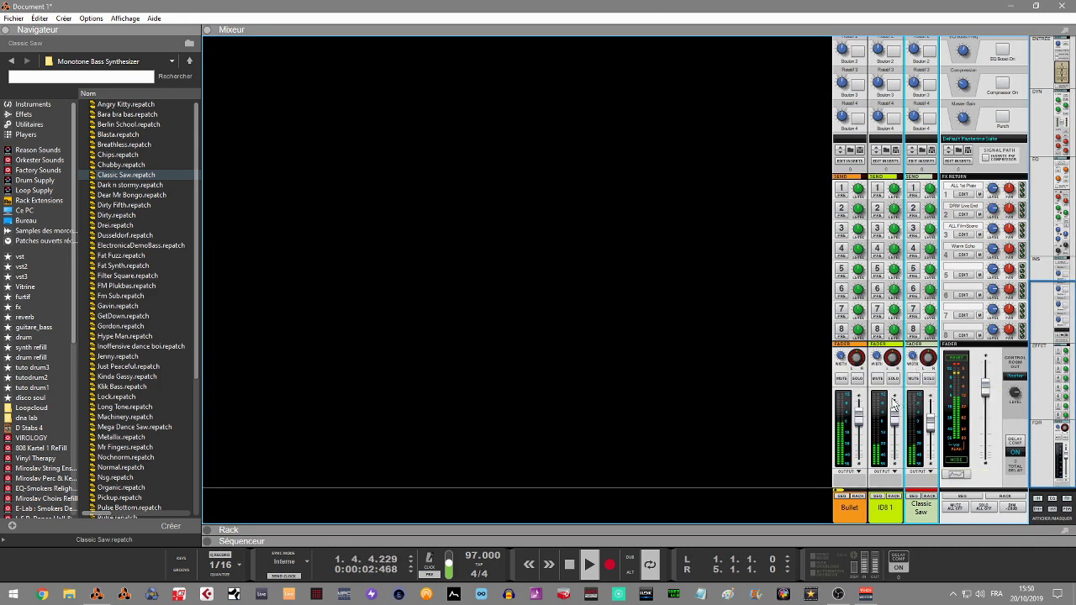
pyautogui.click(896, 418)
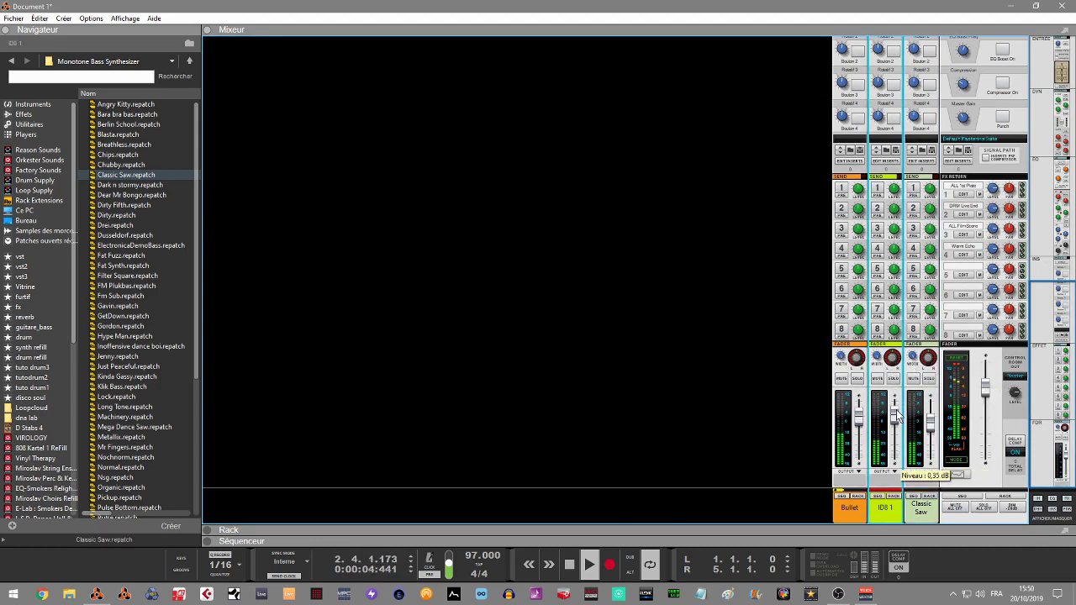
pyautogui.click(864, 412)
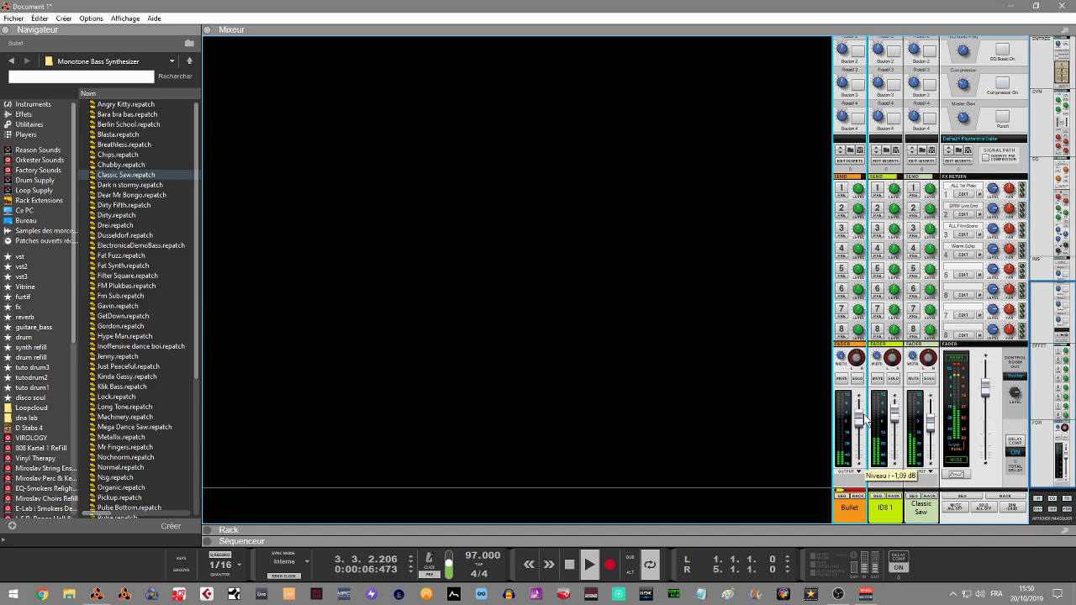
pyautogui.click(955, 360)
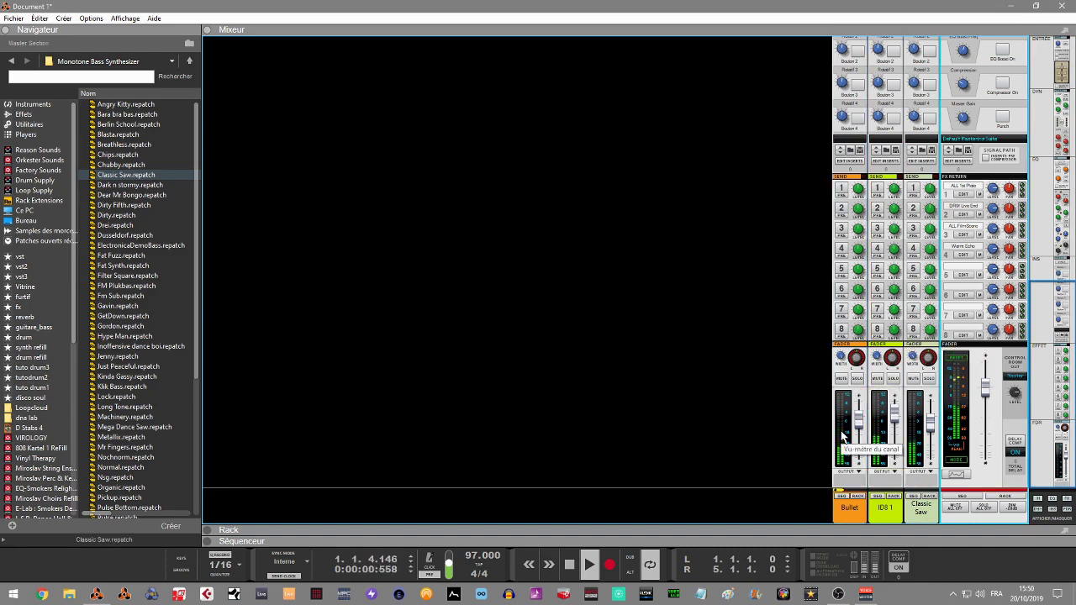
# - Return to the rack and show the insert FX sections of the ID8 1, Classic Saw and Bullet mix channels
pyautogui.click(207, 530)
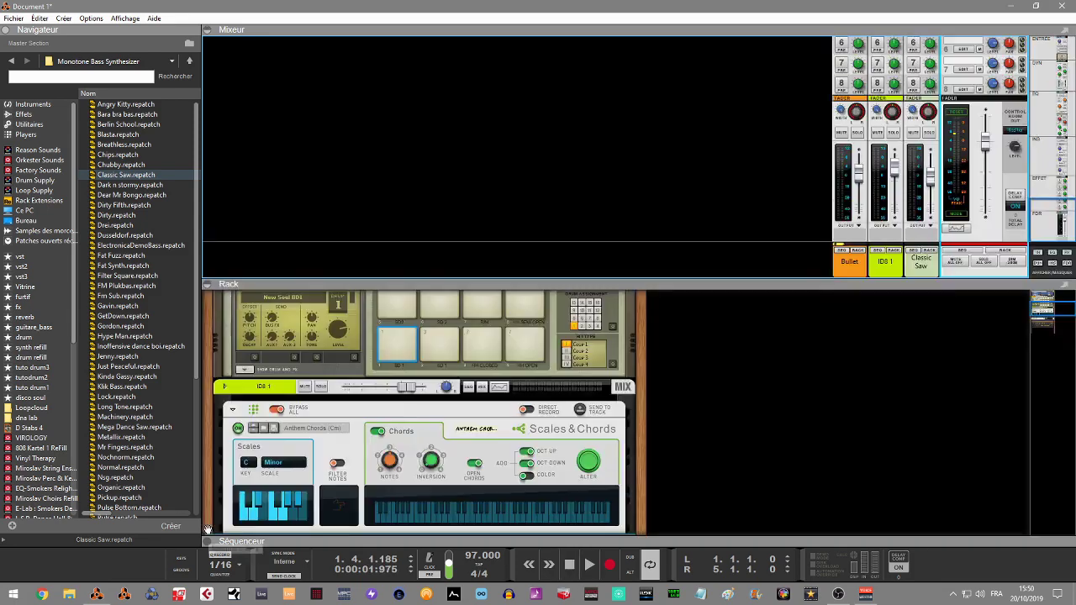
pyautogui.click(207, 31)
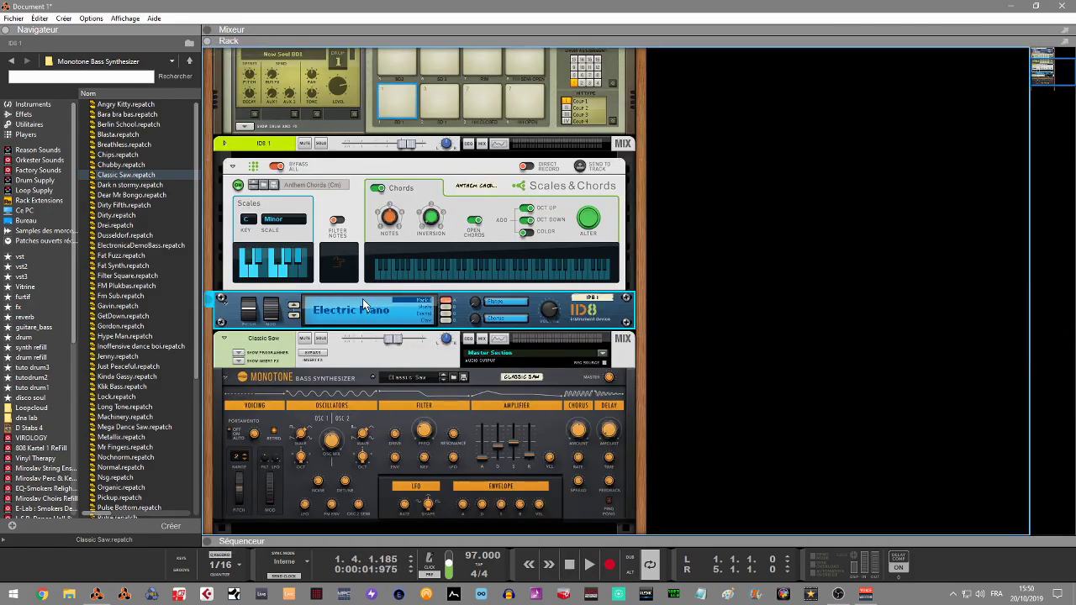
pyautogui.click(226, 146)
pyautogui.click(240, 166)
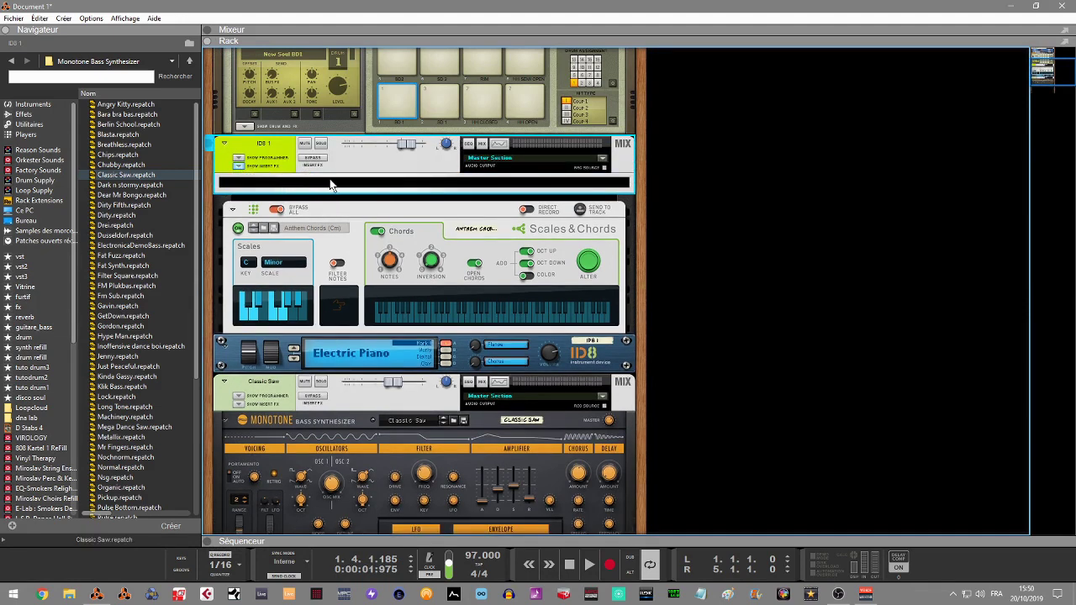
pyautogui.click(252, 409)
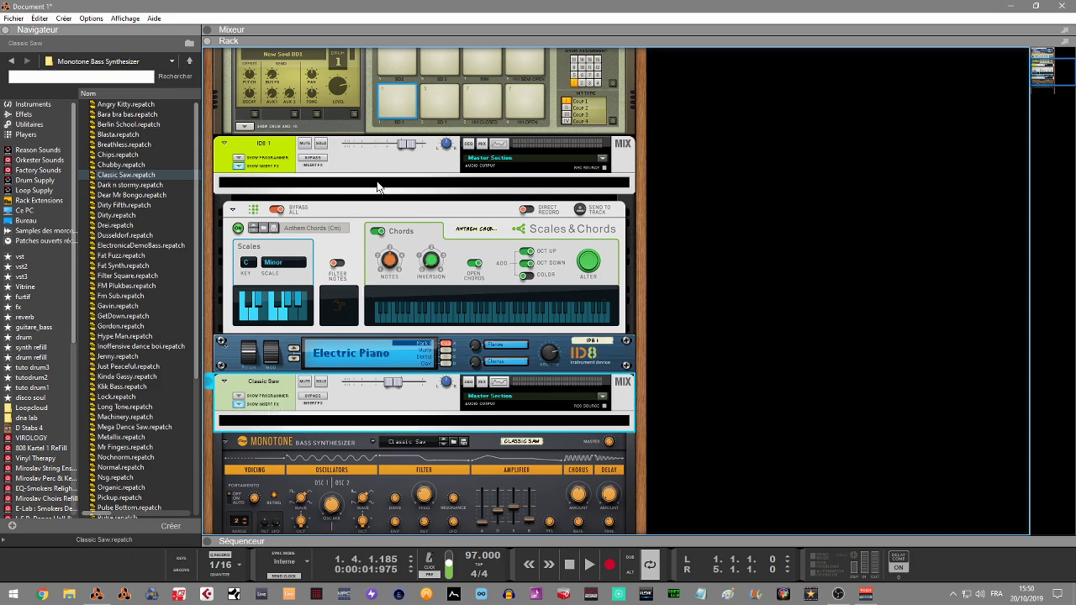
pyautogui.moveTo(1056, 78); pyautogui.dragTo(1054, 60)
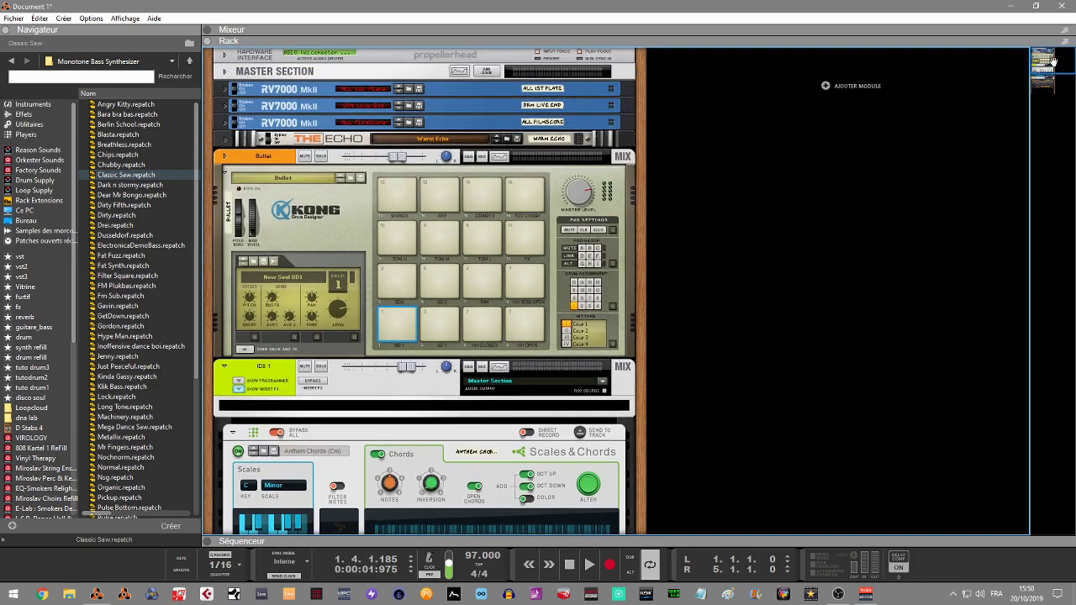
pyautogui.click(224, 156)
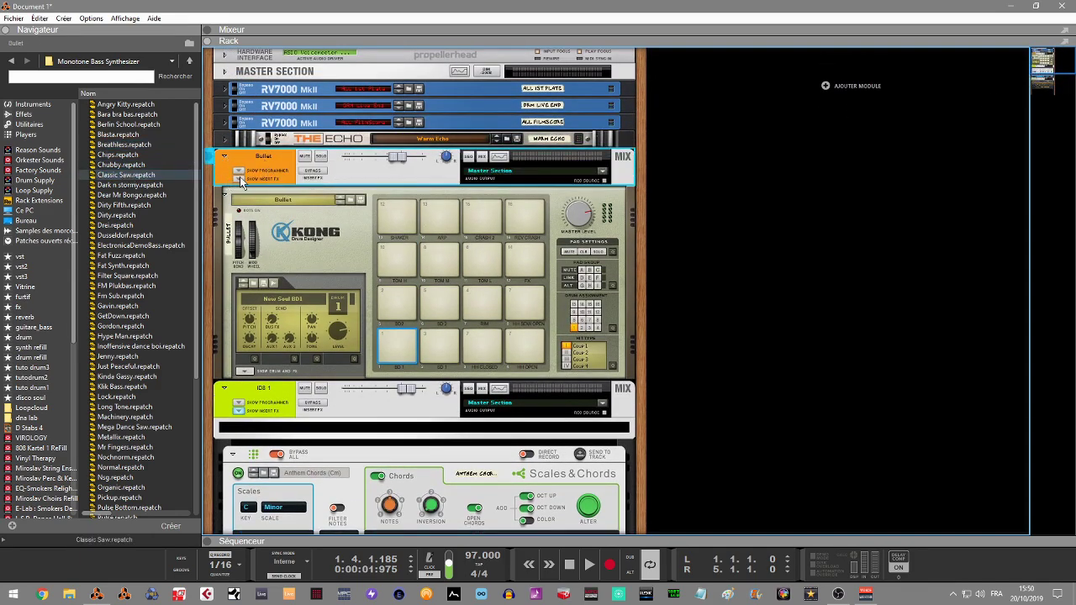
pyautogui.click(238, 180)
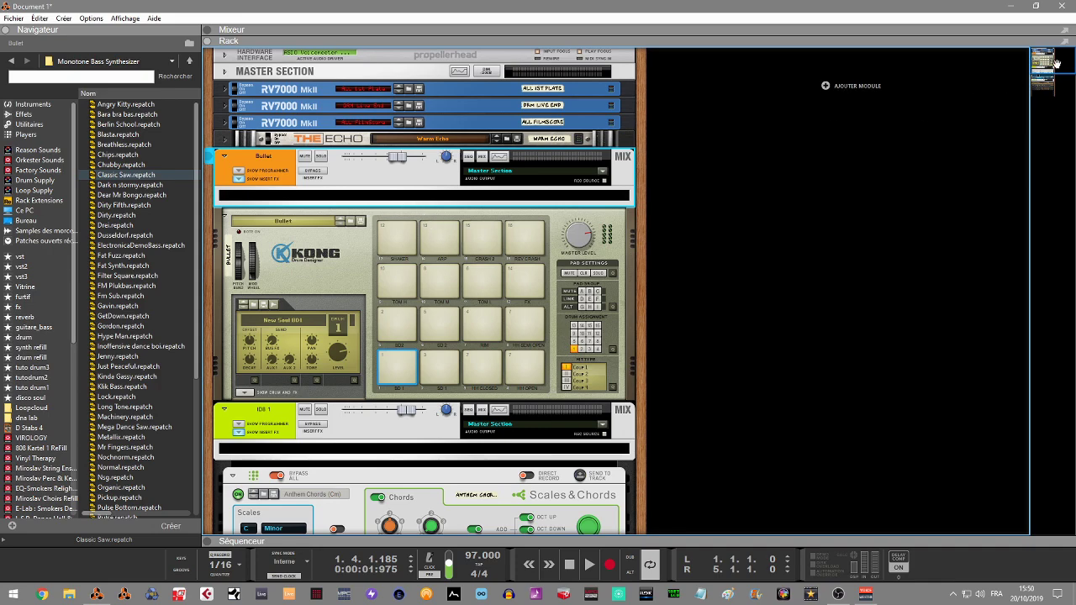
# - Add a CF-101 Chorus/Flanger from the effects library to the ID8 1 channel's insert FX section
pyautogui.scroll(-6, 1056, 64)
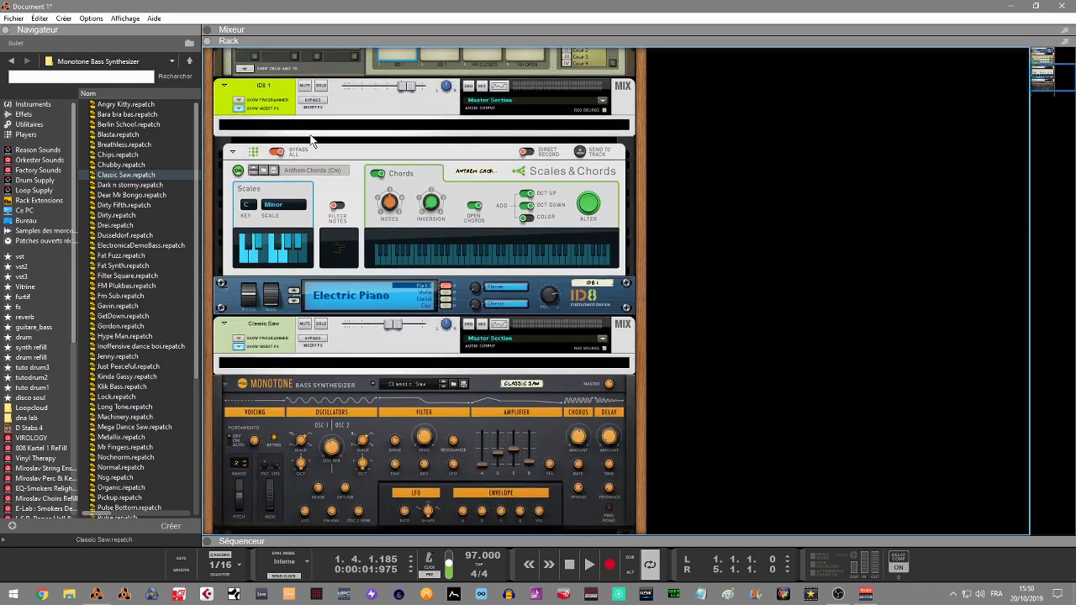
pyautogui.click(23, 115)
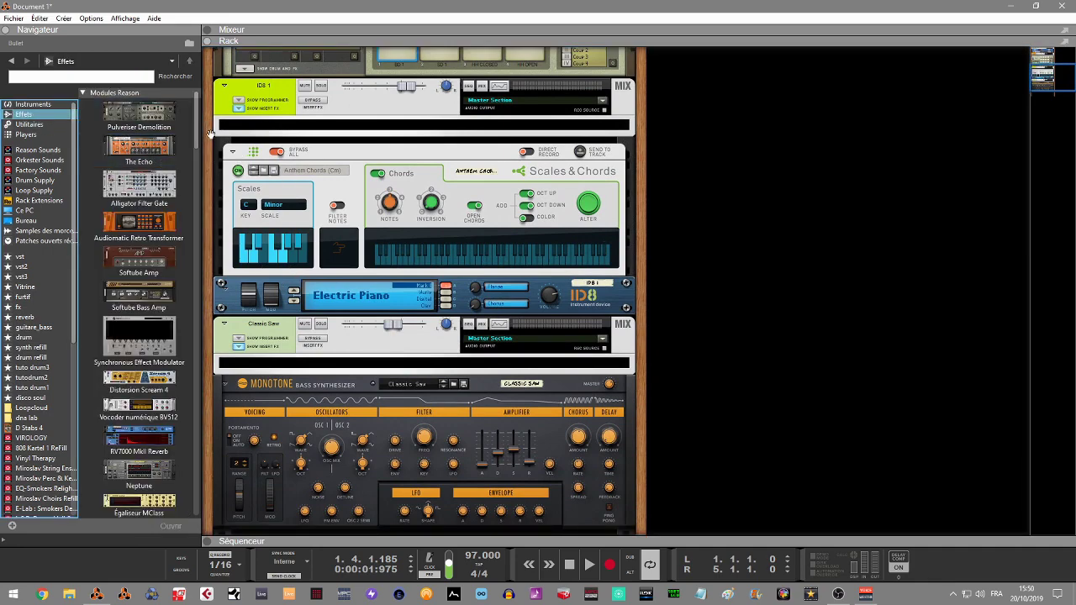
pyautogui.scroll(-5, 200, 142)
pyautogui.scroll(-6, 206, 160)
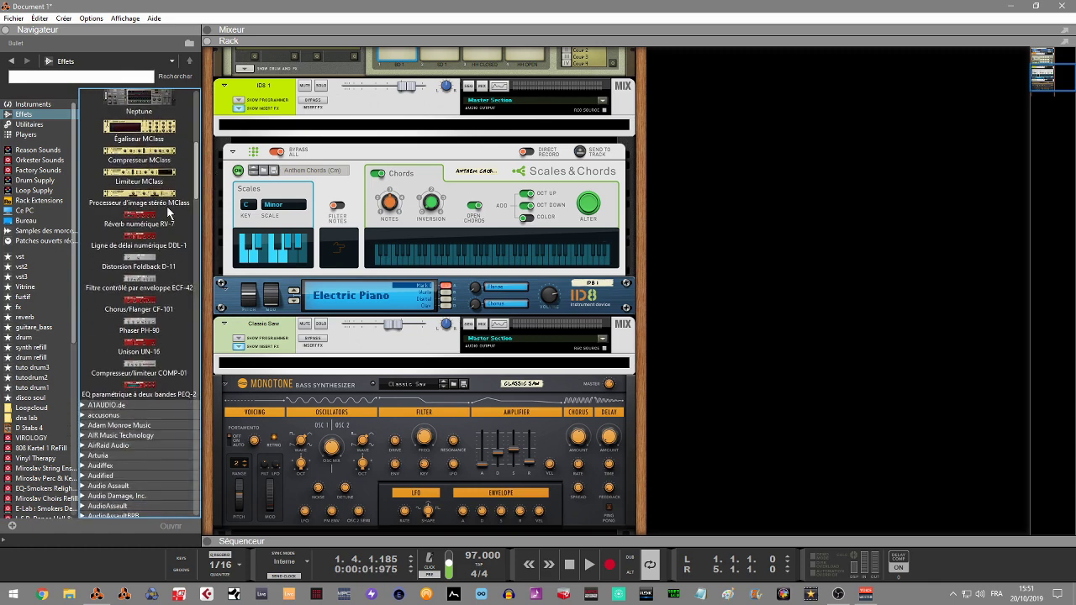
pyautogui.click(148, 309)
pyautogui.moveTo(148, 309)
pyautogui.mouseDown()
pyautogui.moveTo(366, 168)
pyautogui.moveTo(373, 127)
pyautogui.mouseUp()
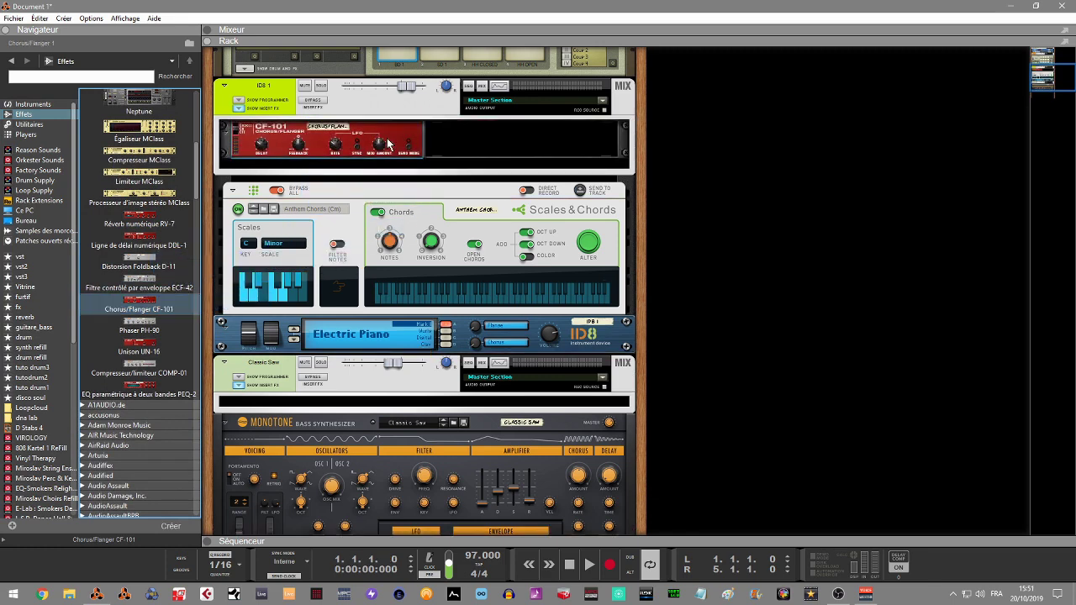
# - Play the loop with ID8 1 soloed and examine the CF-101's feedback and LFO controls
pyautogui.press('space')
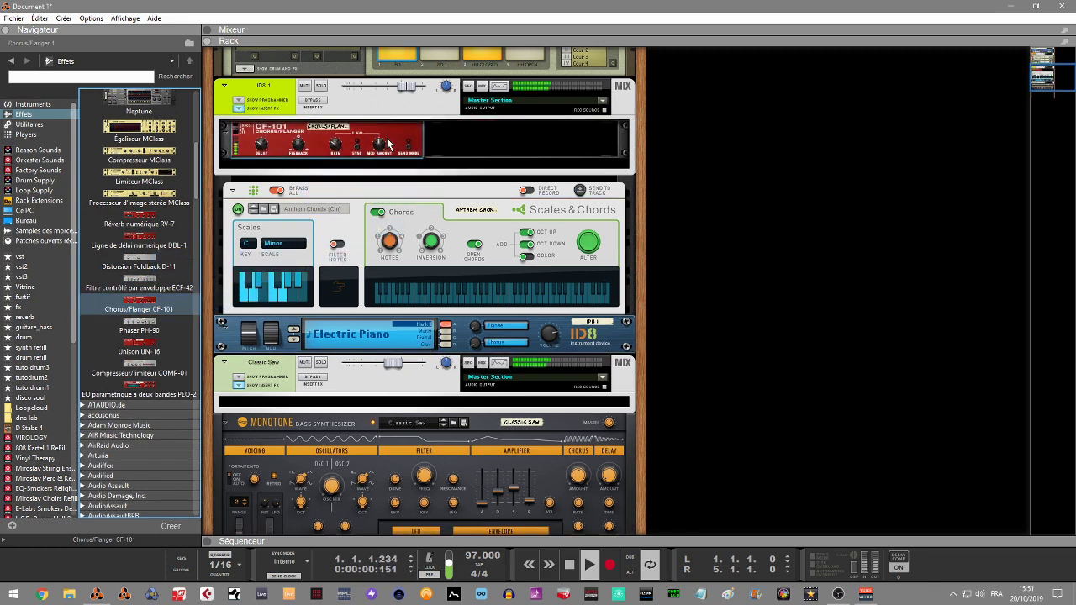
pyautogui.click(322, 86)
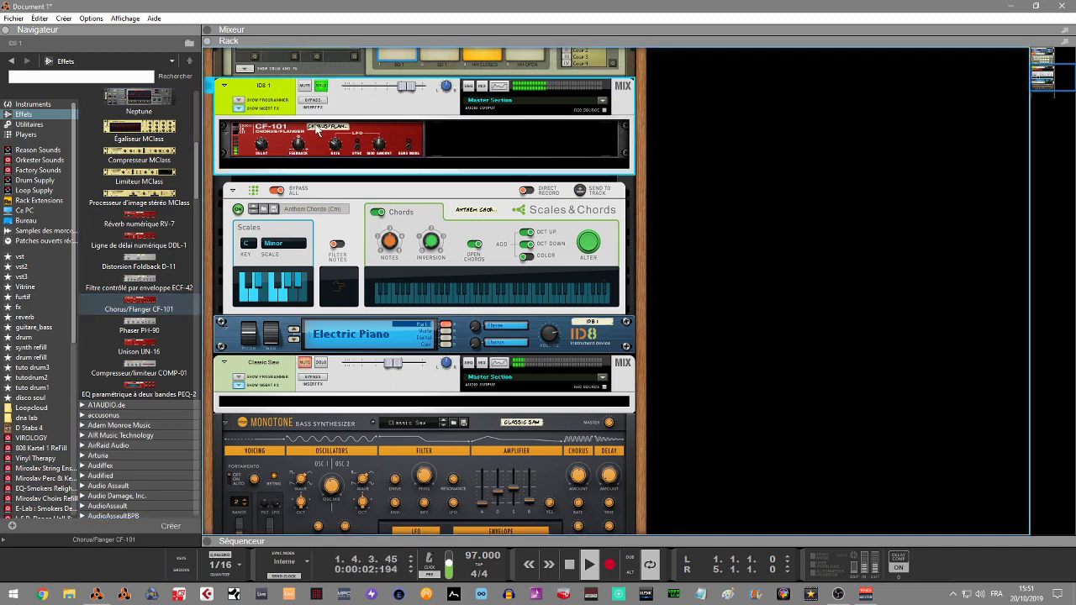
pyautogui.click(265, 148)
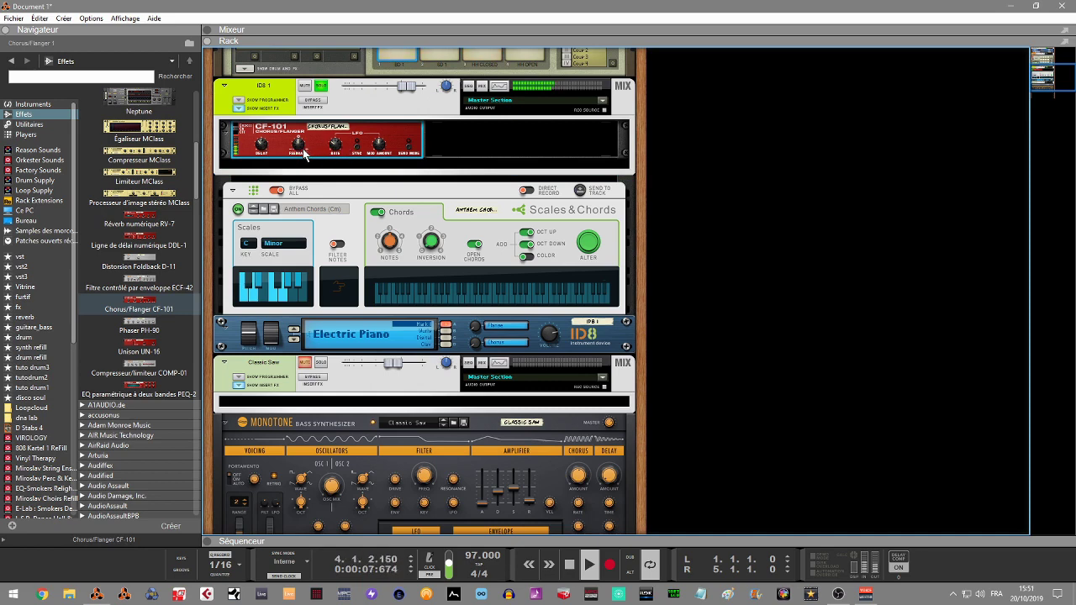
pyautogui.moveTo(296, 145)
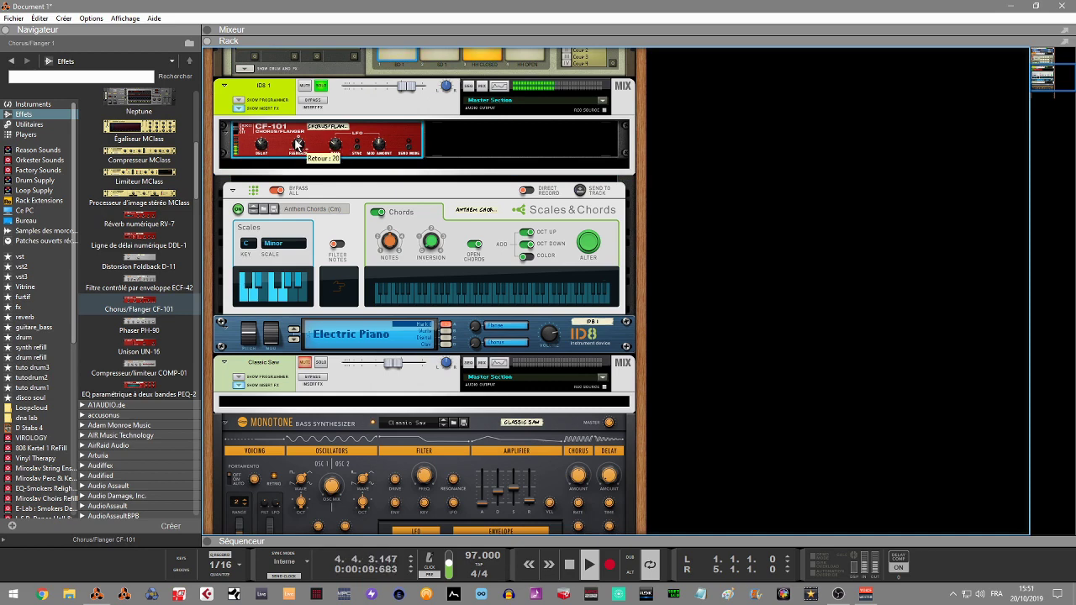
pyautogui.moveTo(390, 154)
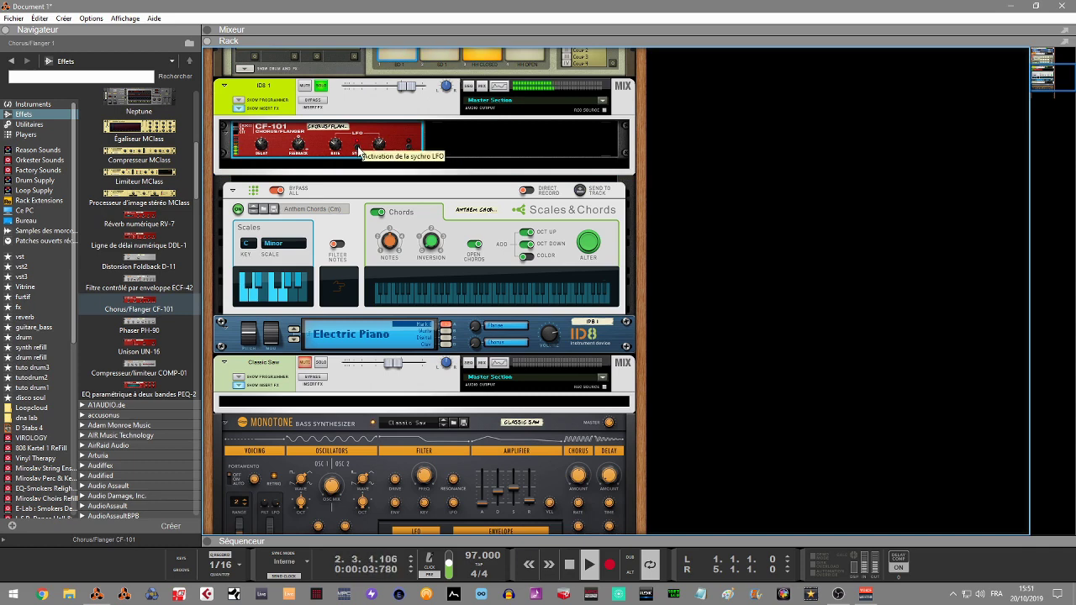
pyautogui.moveTo(342, 149)
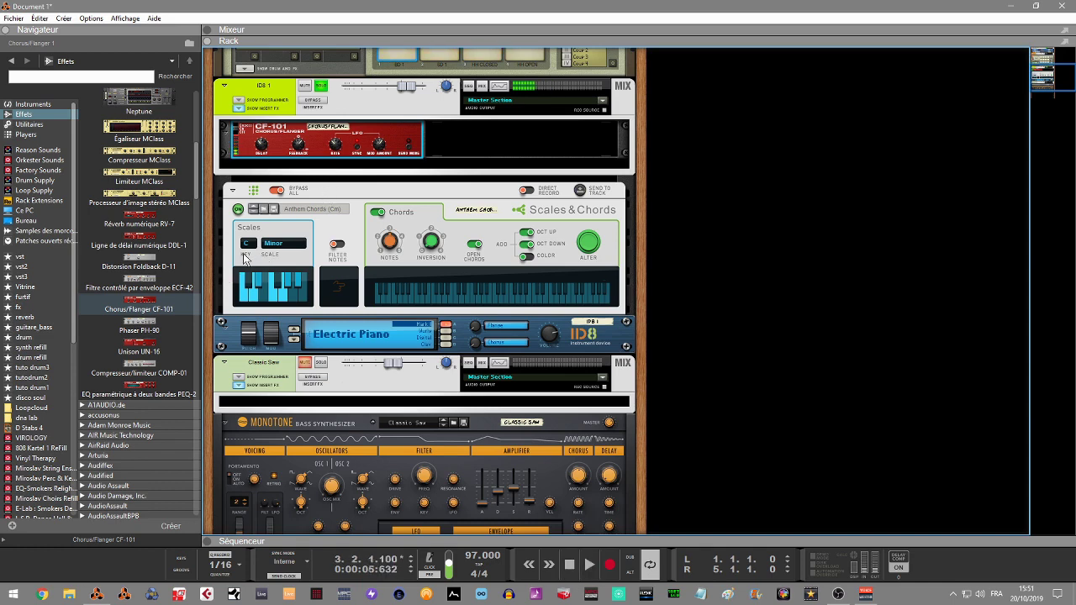
# - Try an Alligator Filter Gate after the CF-101 in the ID8 1 insert FX and play the loop
pyautogui.moveTo(192, 195); pyautogui.dragTo(198, 140)
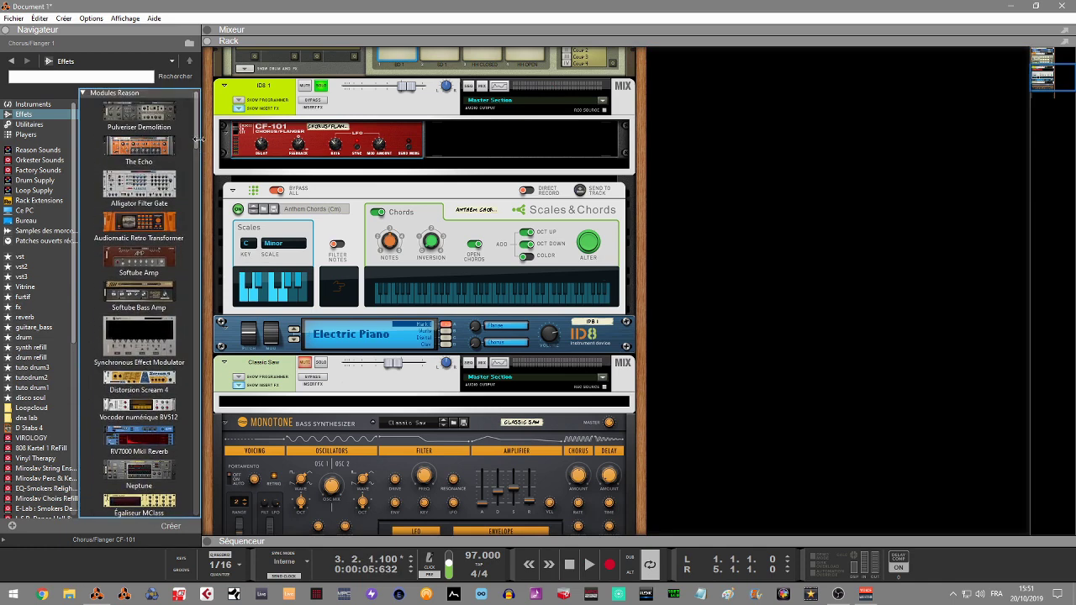
pyautogui.moveTo(132, 190); pyautogui.dragTo(311, 179)
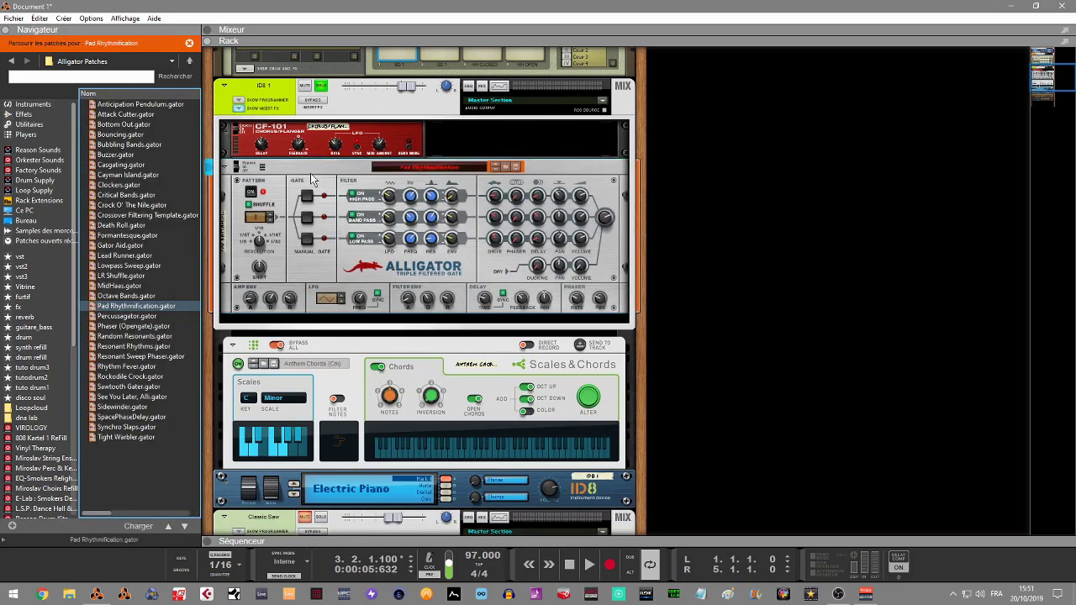
pyautogui.press('space')
pyautogui.press('space')
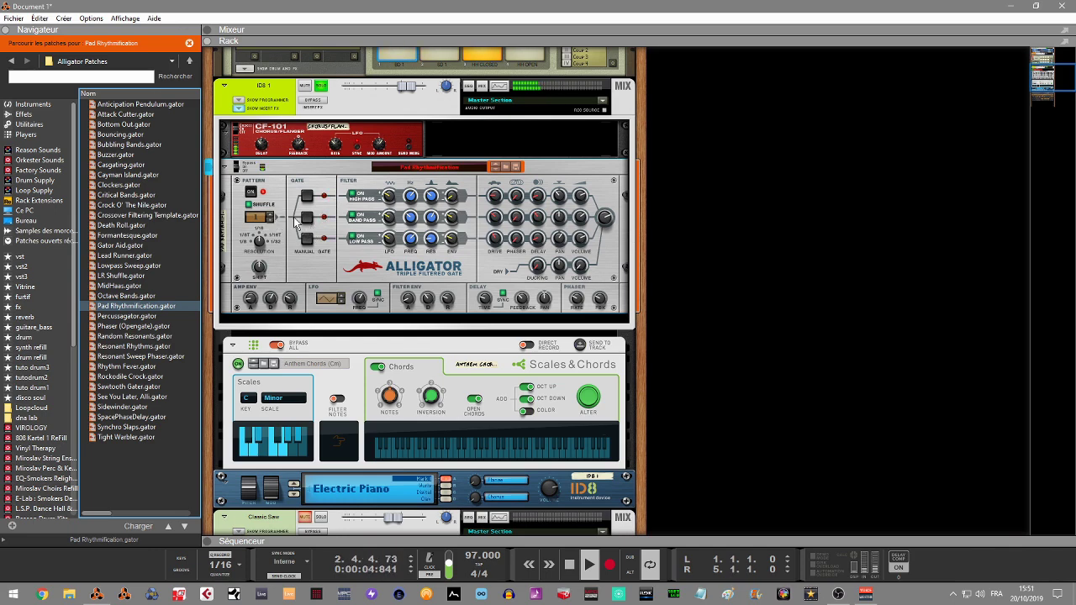
# - Delete the Alligator module from the ID8 1 insert FX section and confirm the removal
pyautogui.click(339, 228)
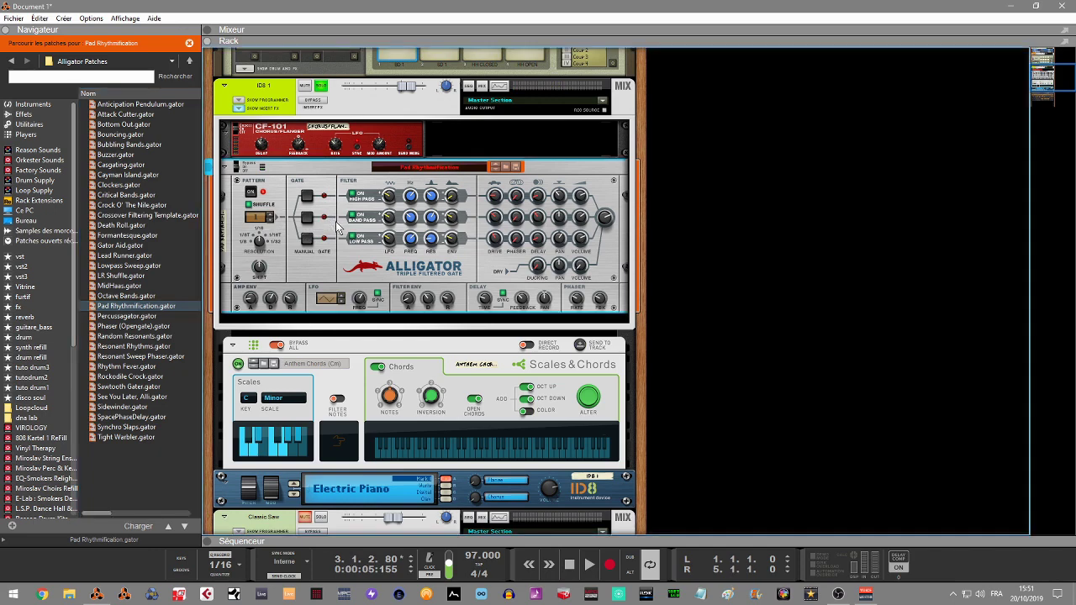
pyautogui.press('Delete')
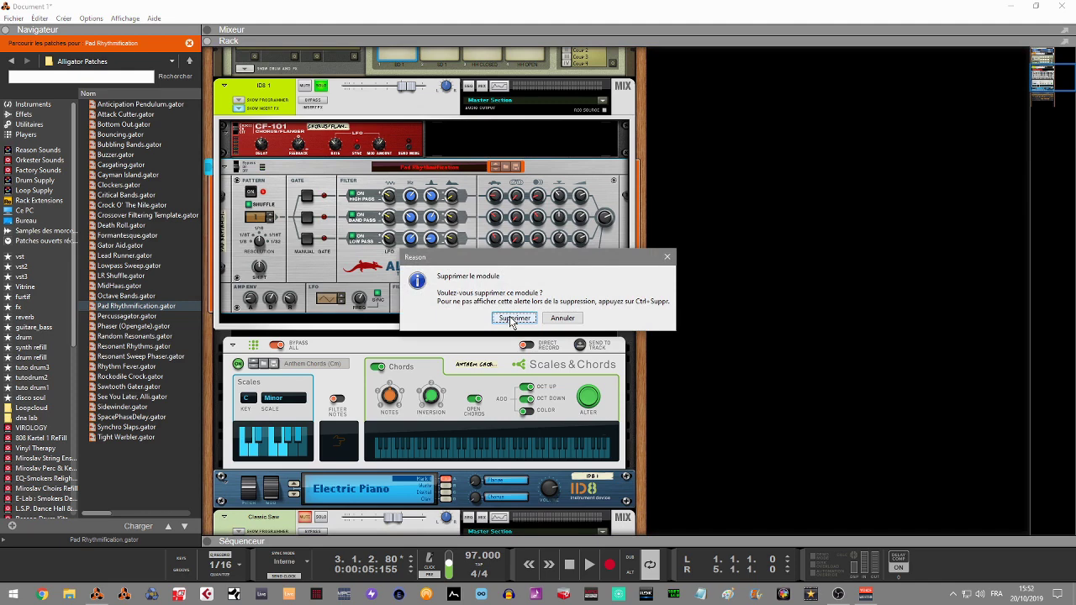
pyautogui.click(512, 319)
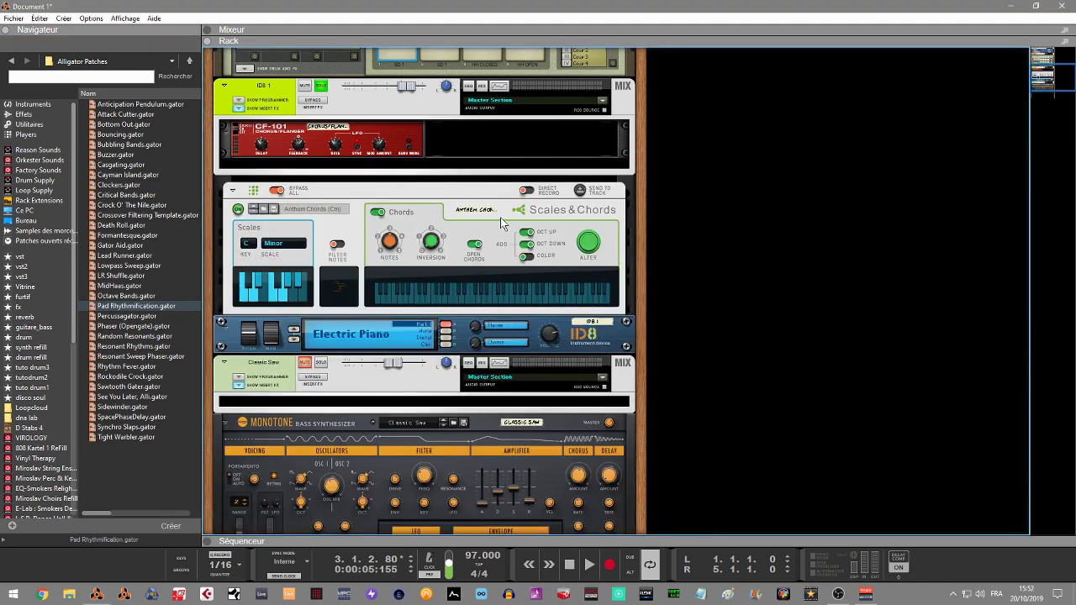
# - Take ID8 1 out of solo while the loop plays, view the sequencer tracks, and return to the full rack
pyautogui.press('space')
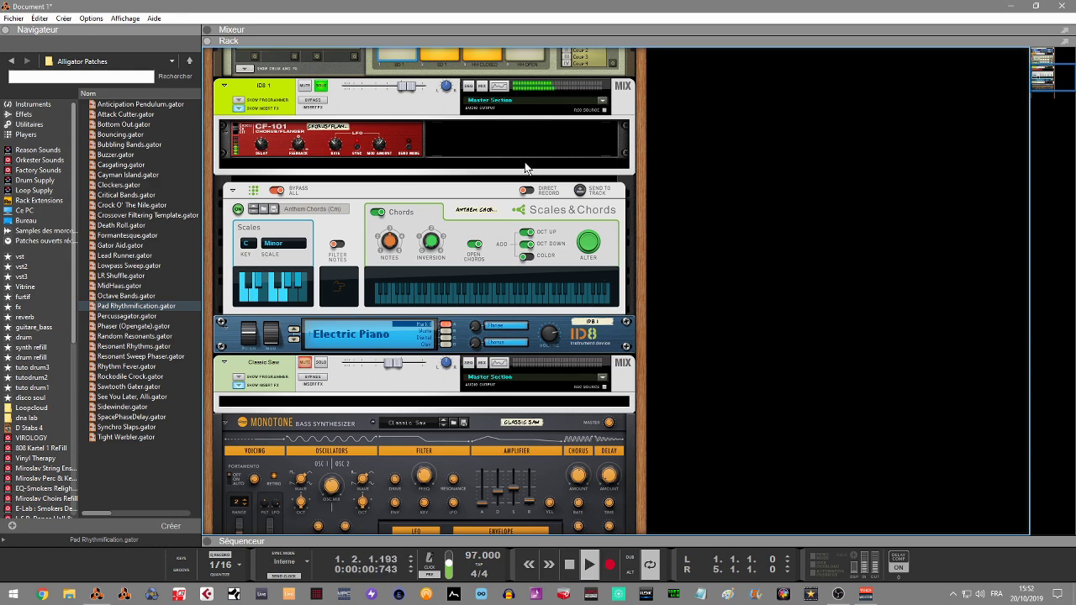
pyautogui.click(321, 85)
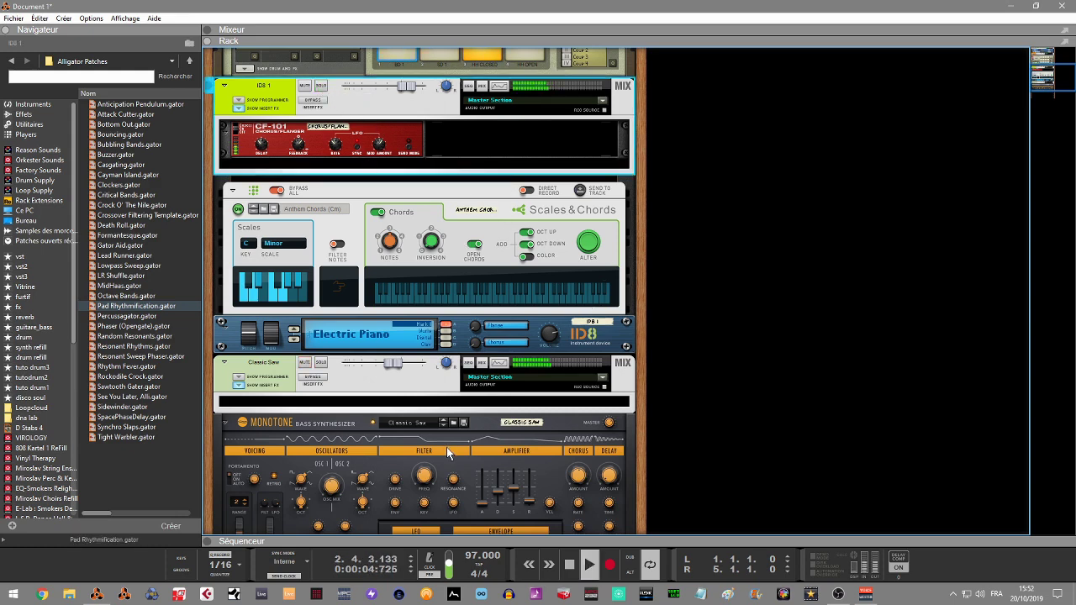
pyautogui.click(208, 542)
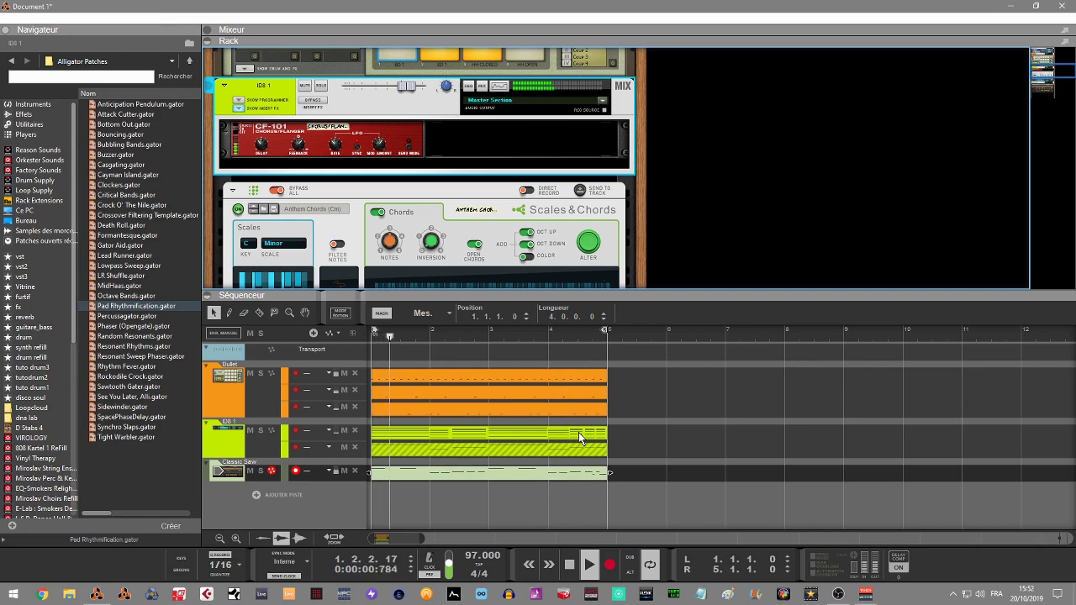
pyautogui.press('space')
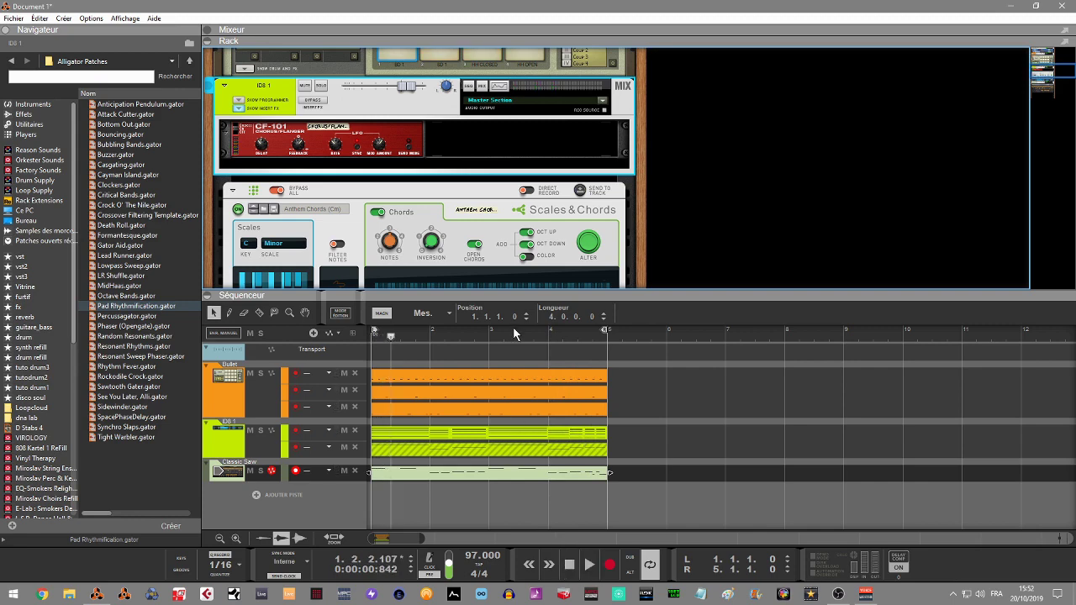
pyautogui.press('F7')
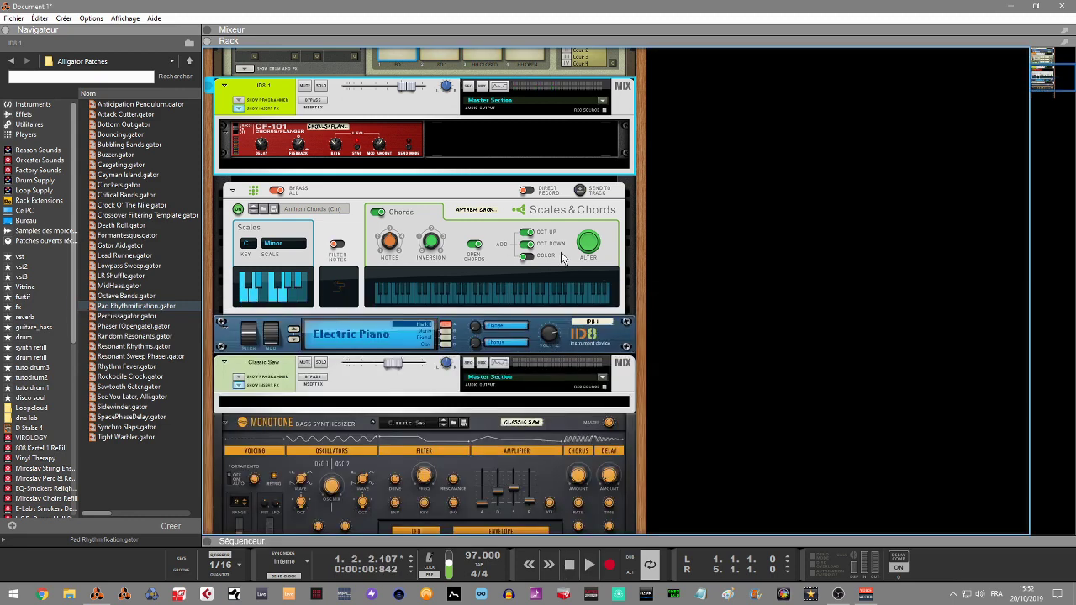
# - Add a Klang Tuned Percussion instrument below the Monotone and load its Music Box Natural patch
pyautogui.moveTo(1038, 78); pyautogui.dragTo(1044, 103)
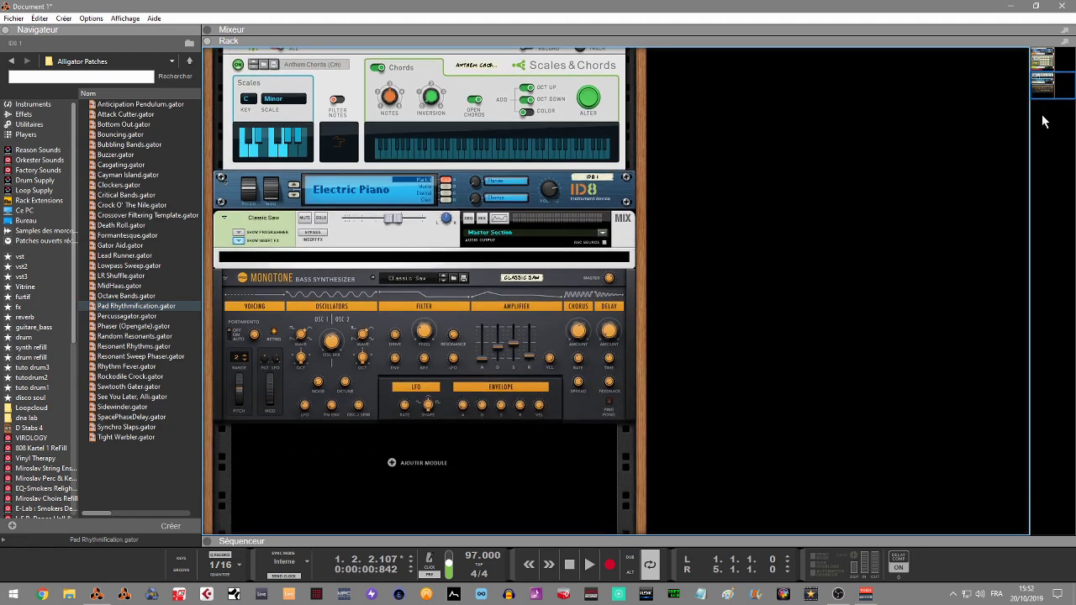
pyautogui.click(20, 115)
pyautogui.click(18, 104)
pyautogui.moveTo(196, 124); pyautogui.dragTo(209, 229)
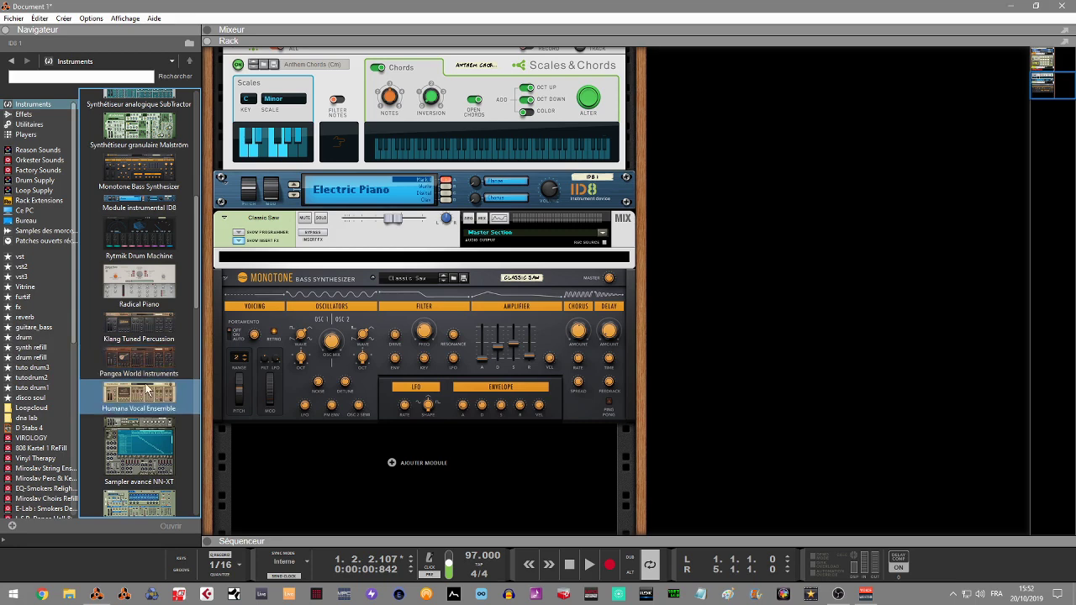
pyautogui.click(132, 328)
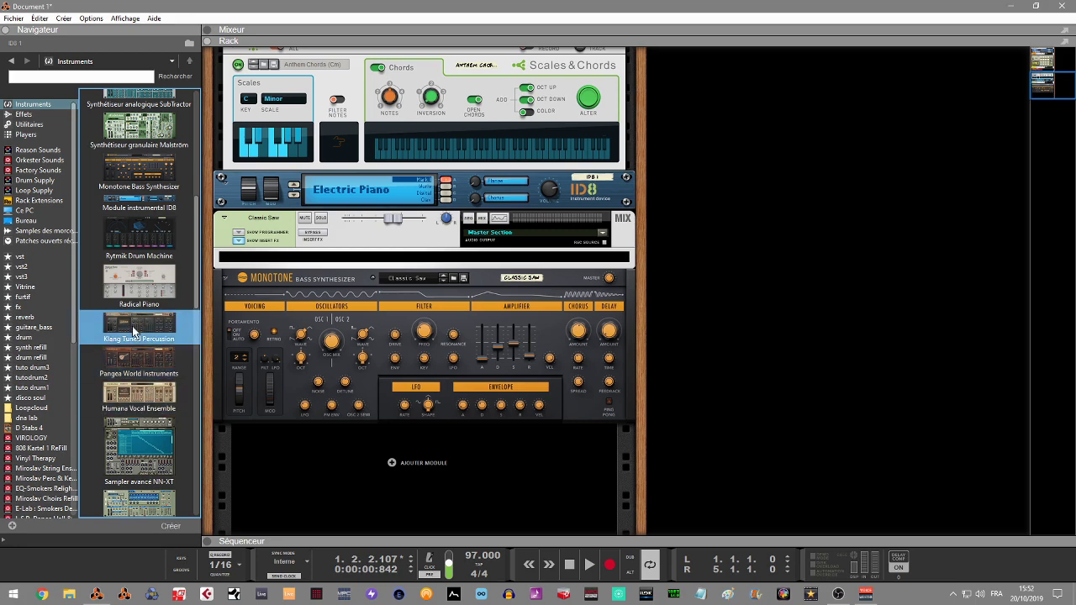
pyautogui.moveTo(132, 327); pyautogui.dragTo(365, 469)
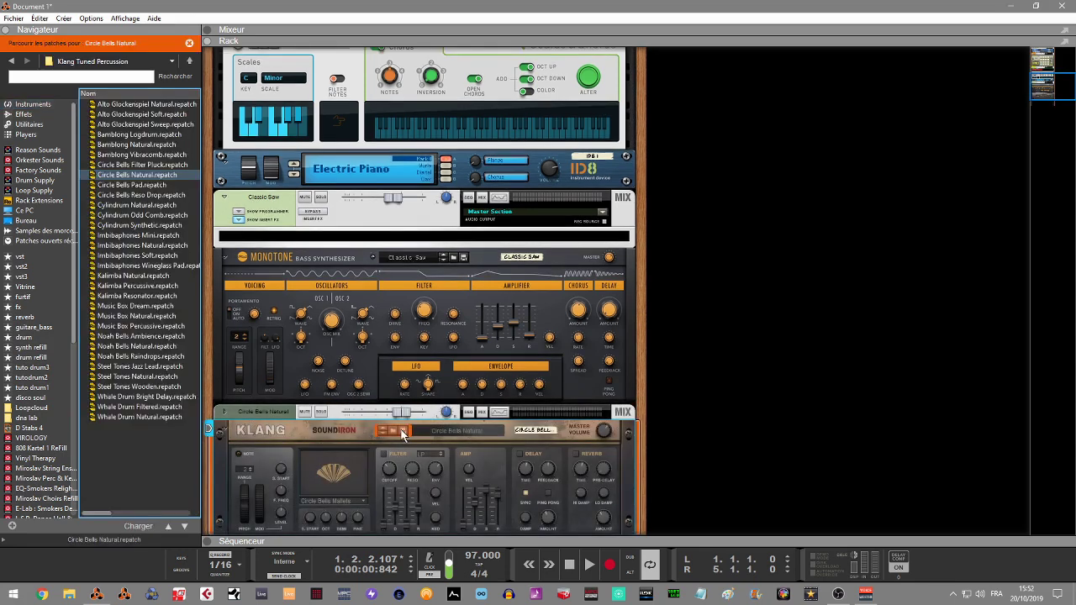
pyautogui.click(433, 431)
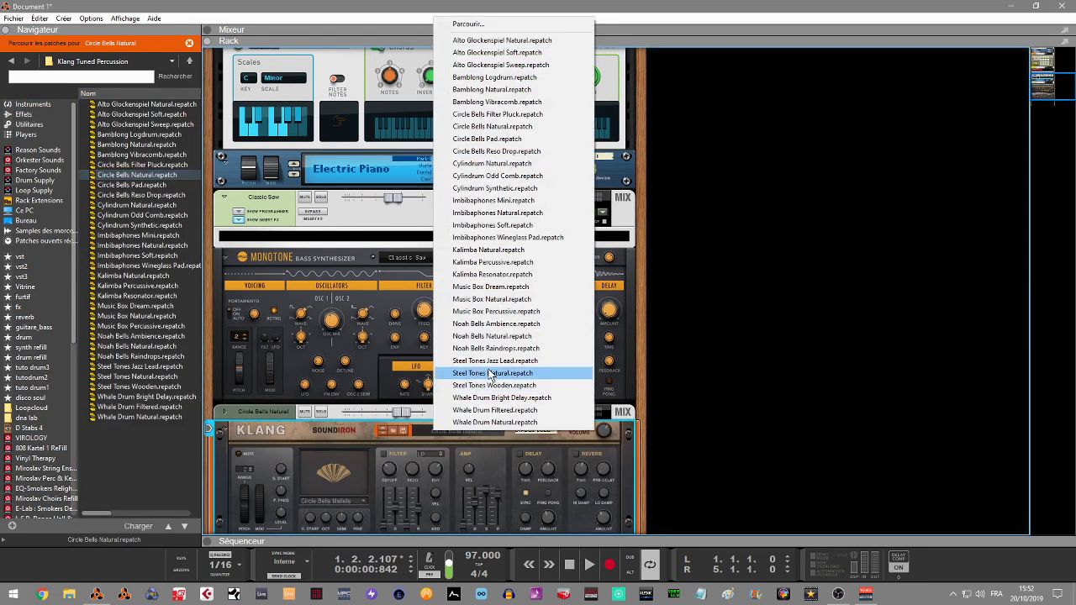
pyautogui.click(500, 301)
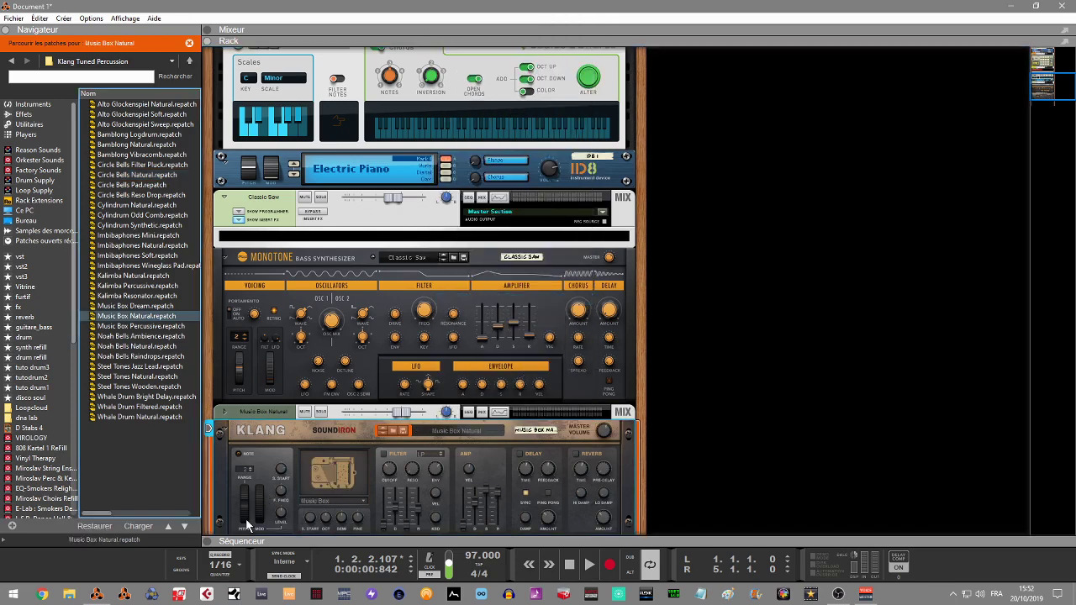
# - Duplicate the ID8 1 chord clip, place the copy at bar 1 on the Music Box Natural track, and return to the start
pyautogui.click(207, 542)
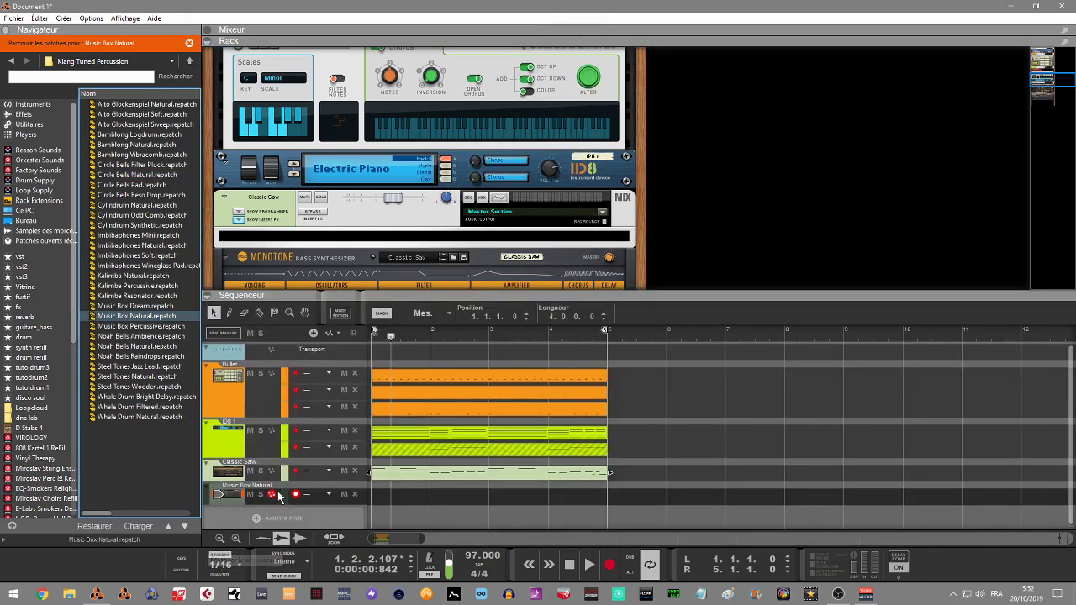
pyautogui.click(443, 436)
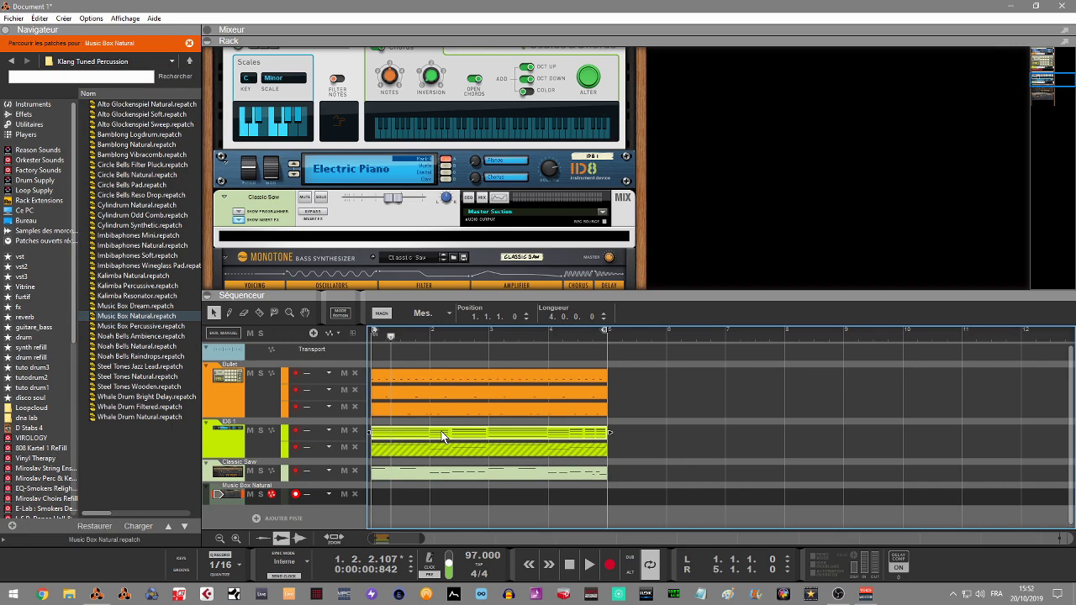
pyautogui.hotkey('ctrl', 'd')
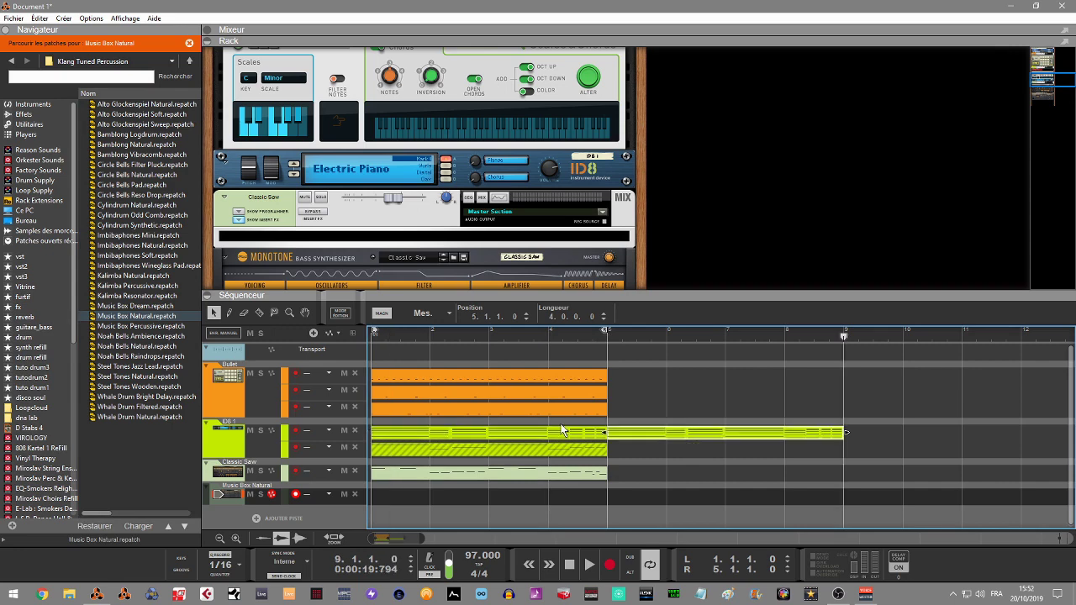
pyautogui.moveTo(637, 436); pyautogui.dragTo(363, 502)
pyautogui.press('Home')
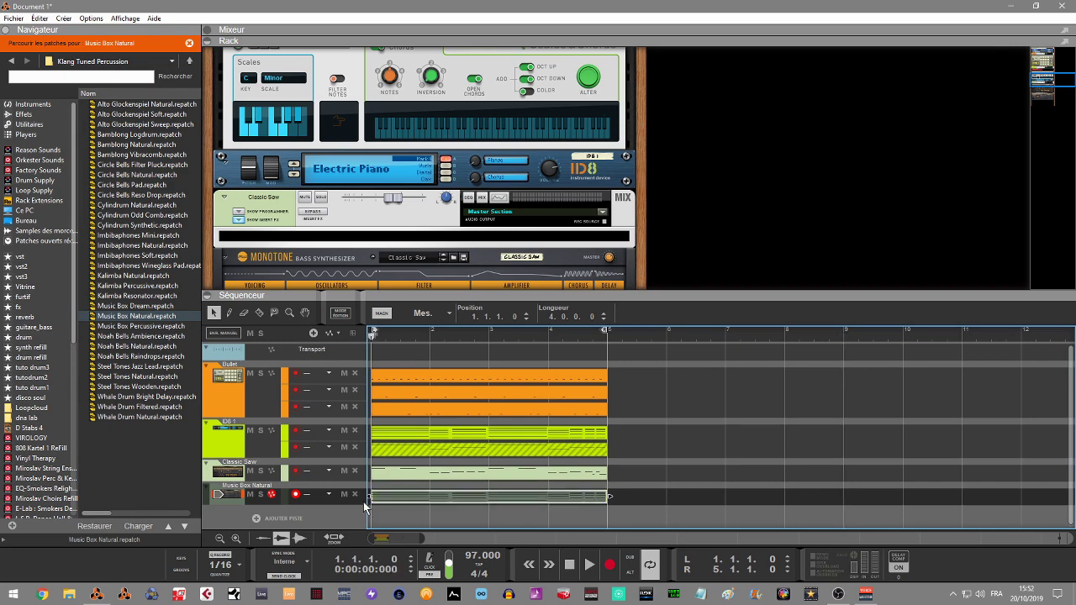
# - Play the loop and solo the Music Box Natural mix channel in the rack
pyautogui.press('space')
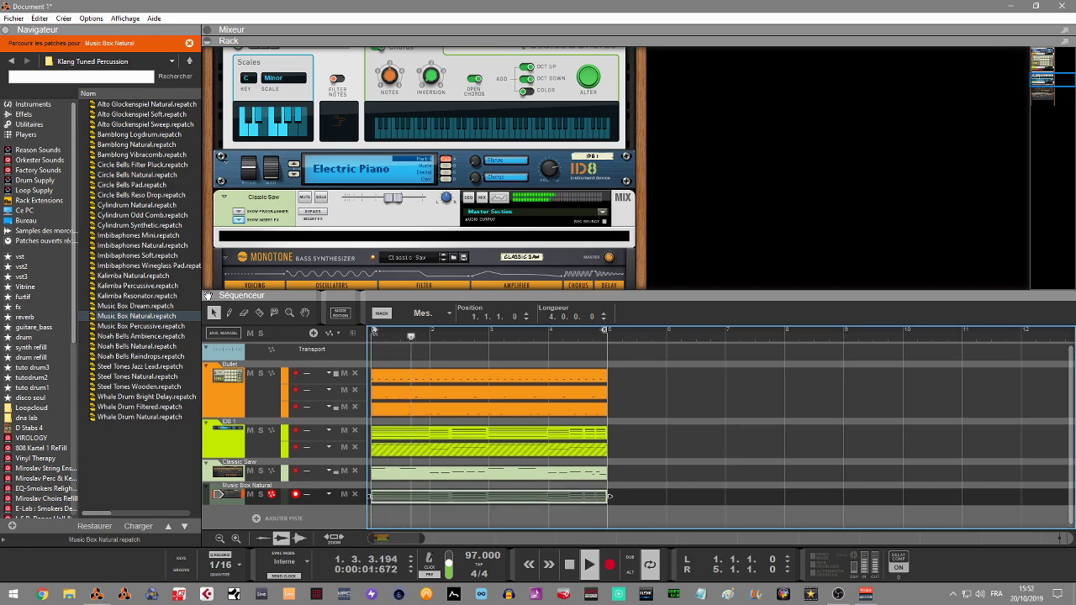
pyautogui.click(211, 296)
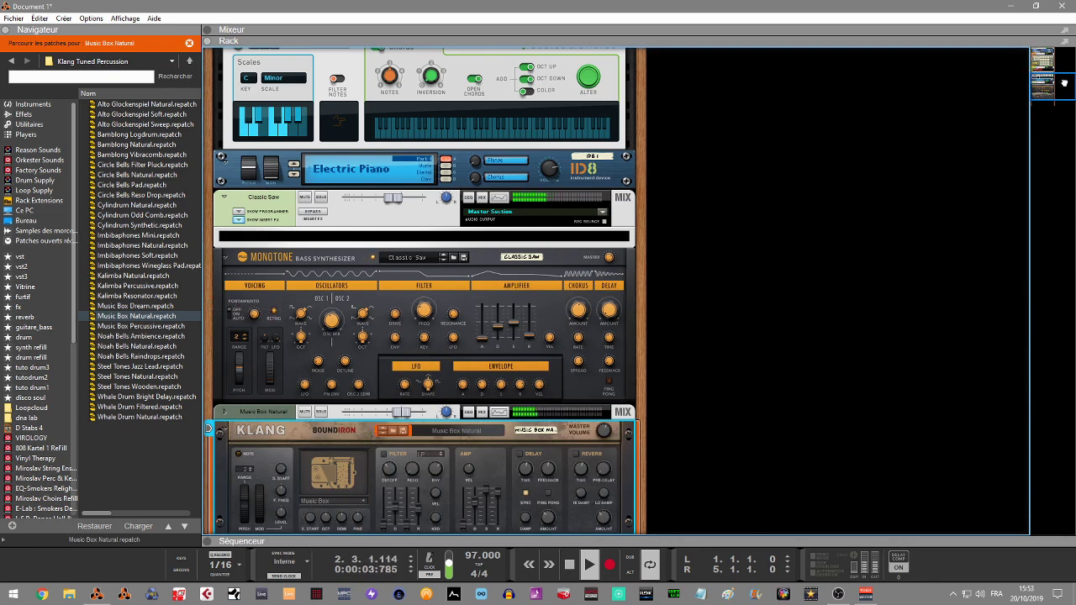
pyautogui.scroll(-3, 714, 244)
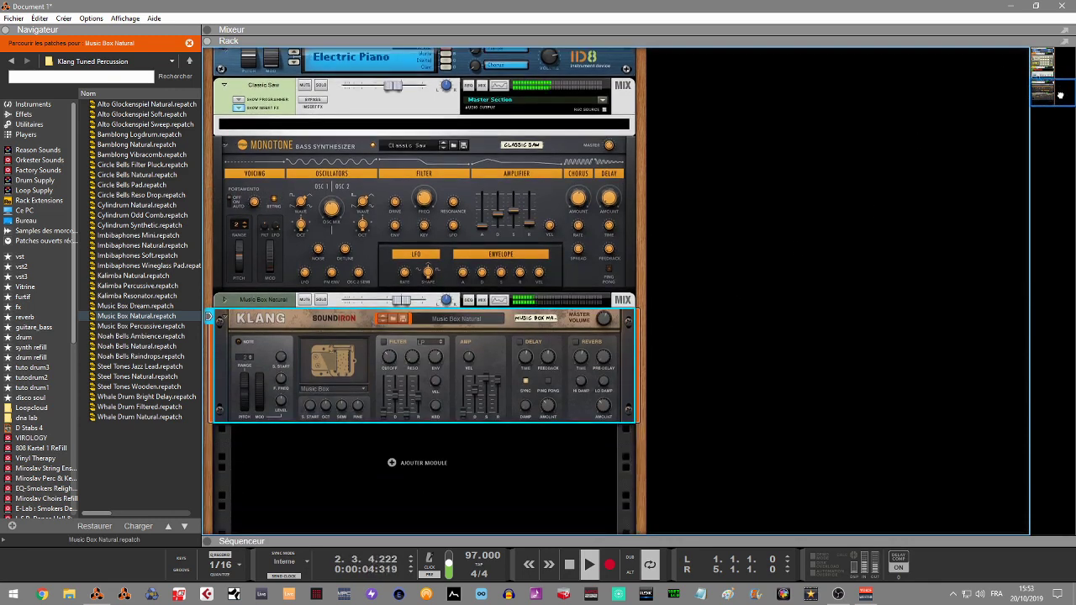
pyautogui.click(322, 299)
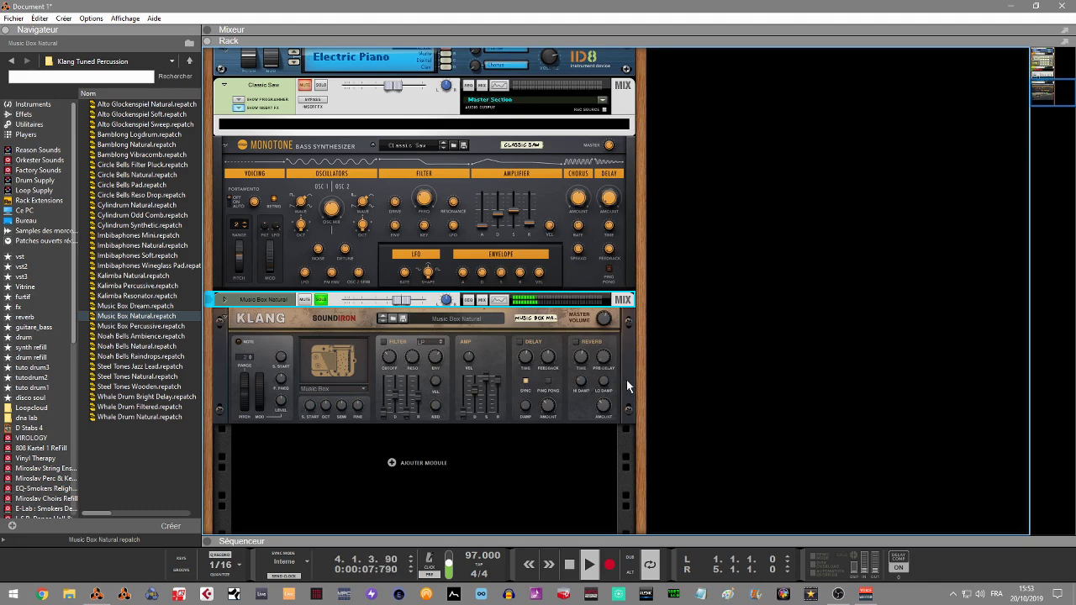
# - Switch the Klang instrument to the Music Box Percussive patch and take its mix channel out of solo
pyautogui.click(604, 320)
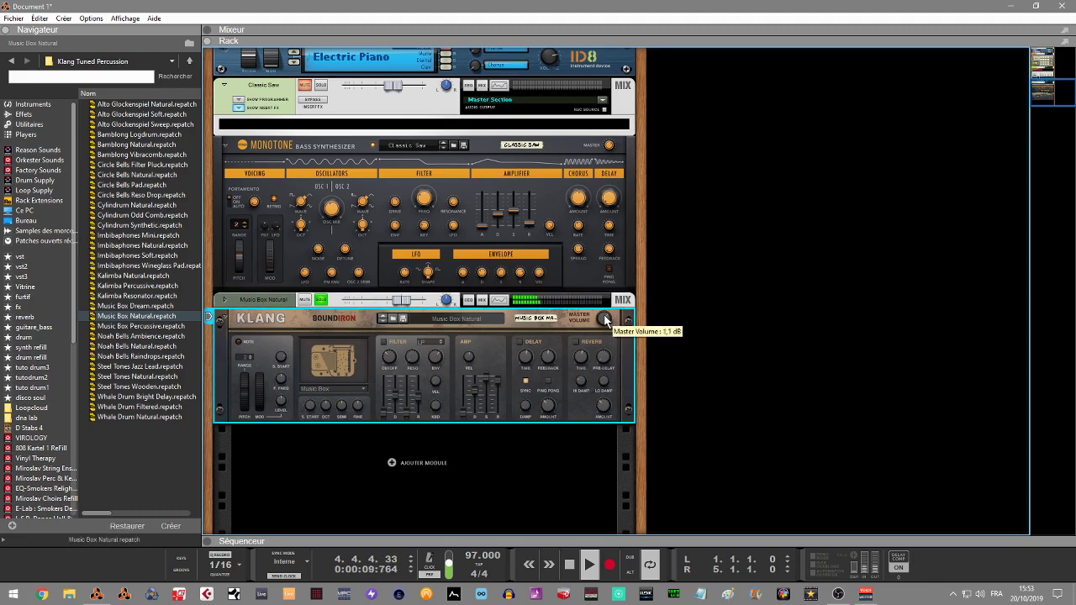
pyautogui.click(383, 321)
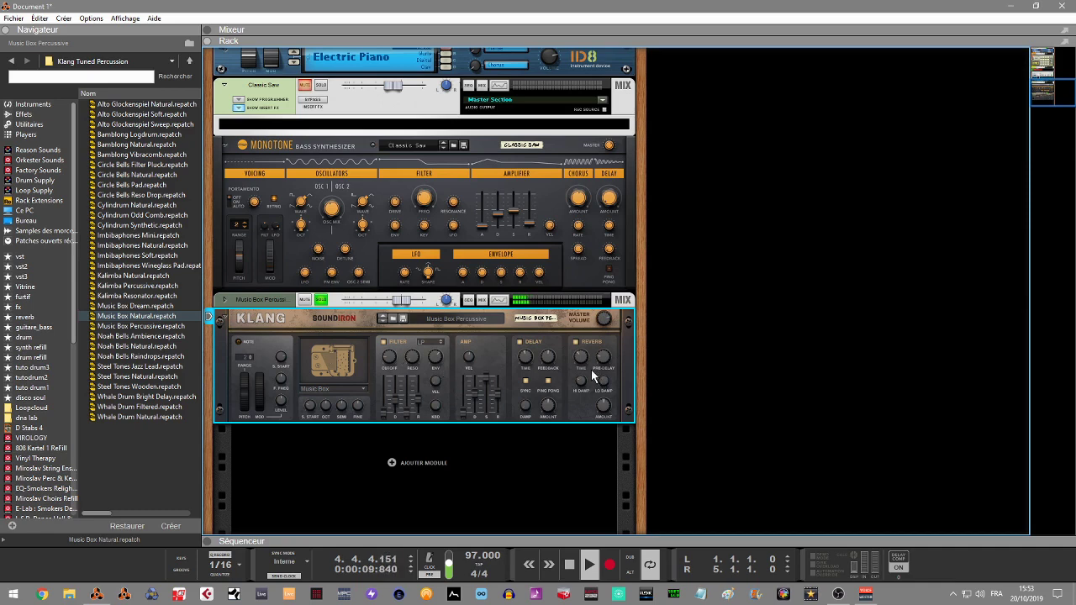
pyautogui.click(321, 300)
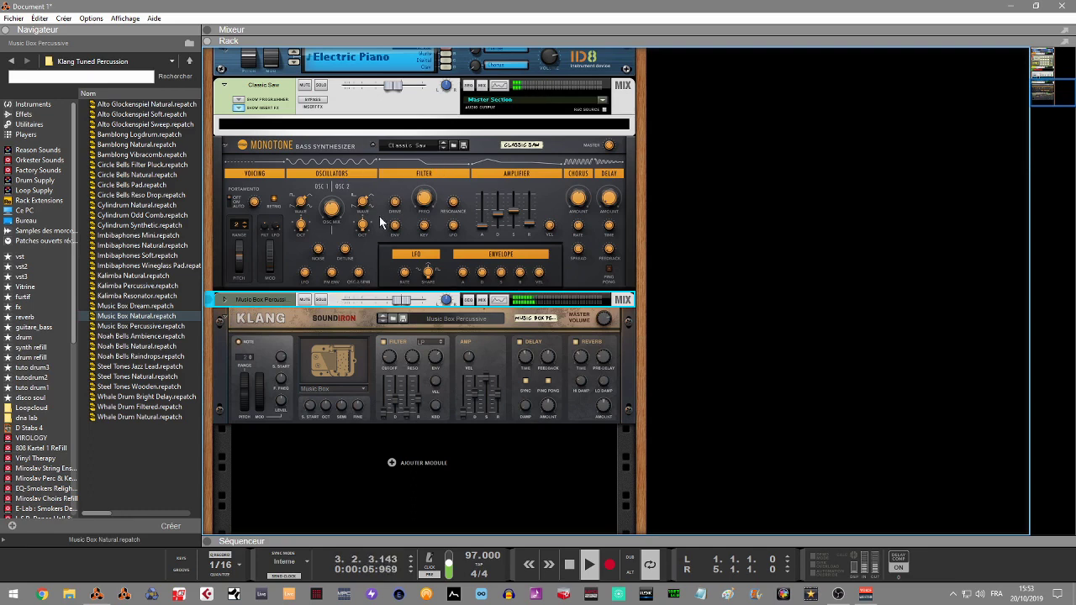
# - Raise the Music Box Percussive channel's level slightly and replay the loop with that channel soloed
pyautogui.press('space')
pyautogui.moveTo(407, 301); pyautogui.dragTo(409, 302)
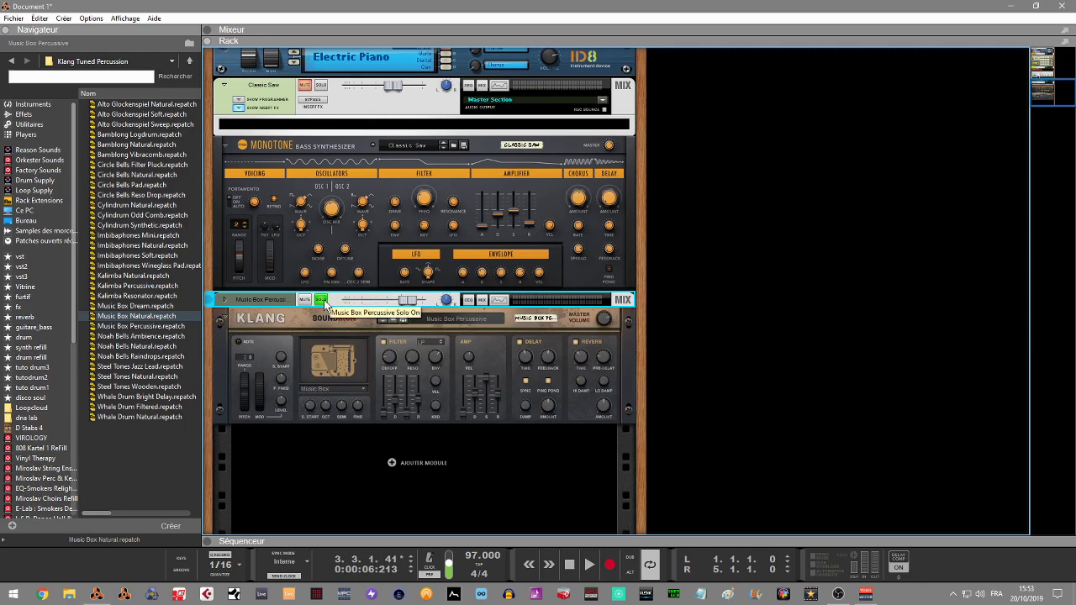
pyautogui.press('space')
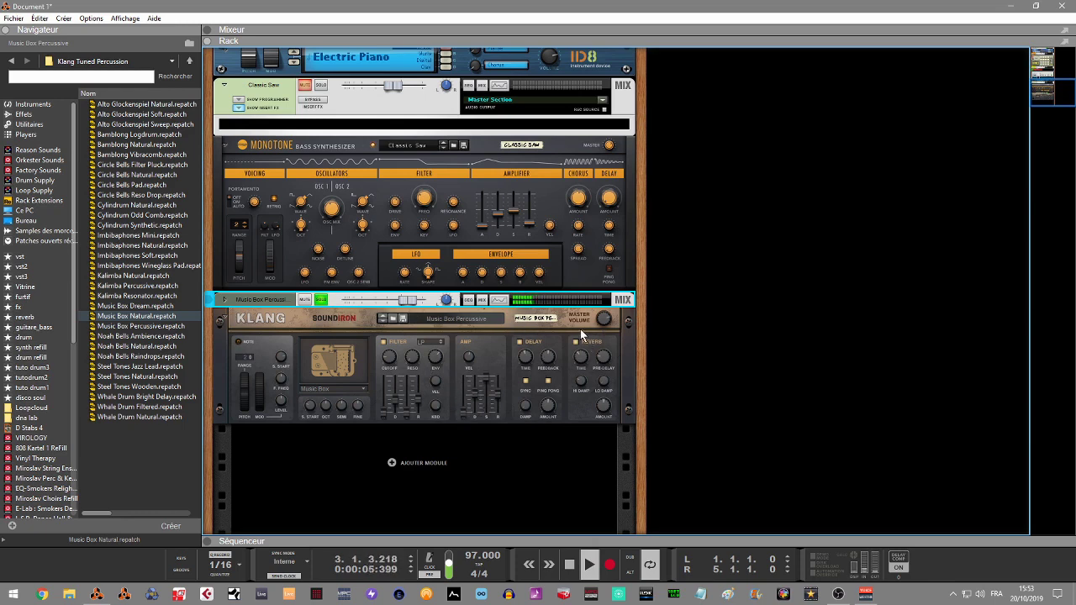
pyautogui.click(602, 322)
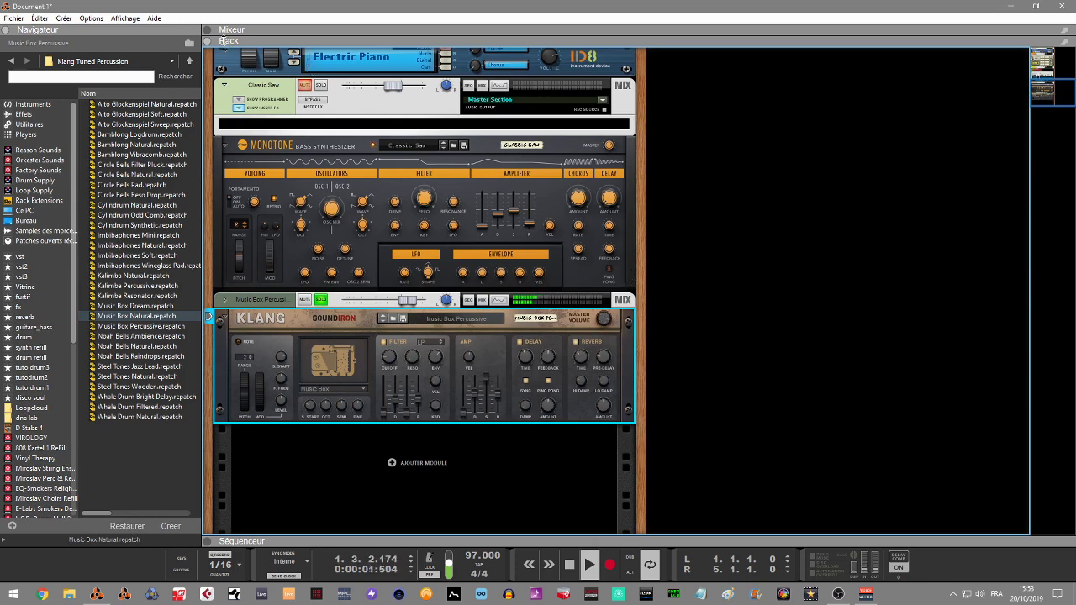
# - Solo ID8 1 in the full-height mixer and move the Music Box Percussive channel ahead of Classic Saw
pyautogui.click(212, 30)
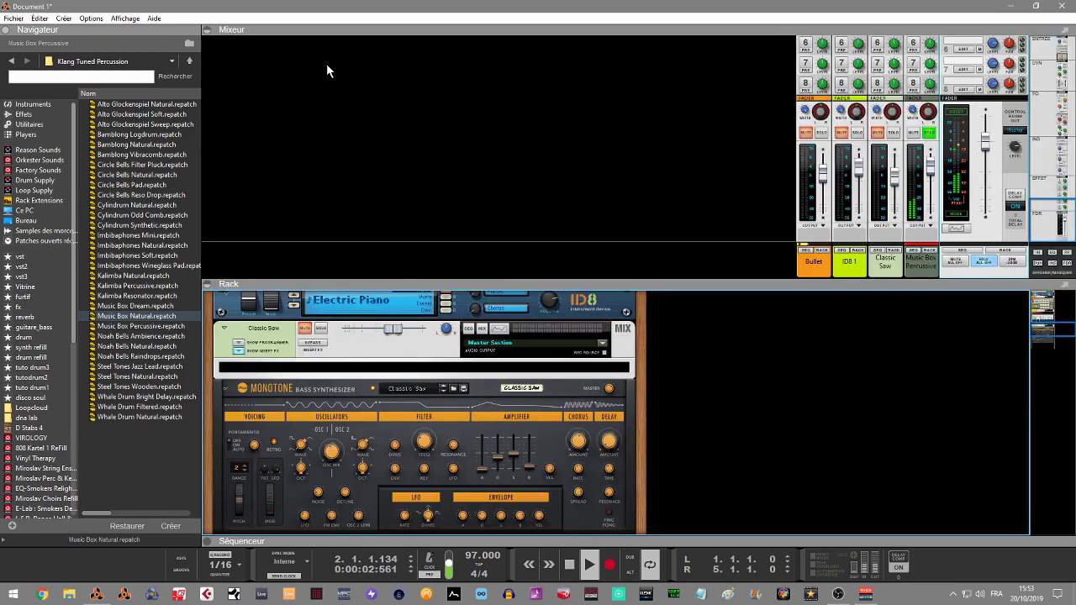
pyautogui.click(220, 284)
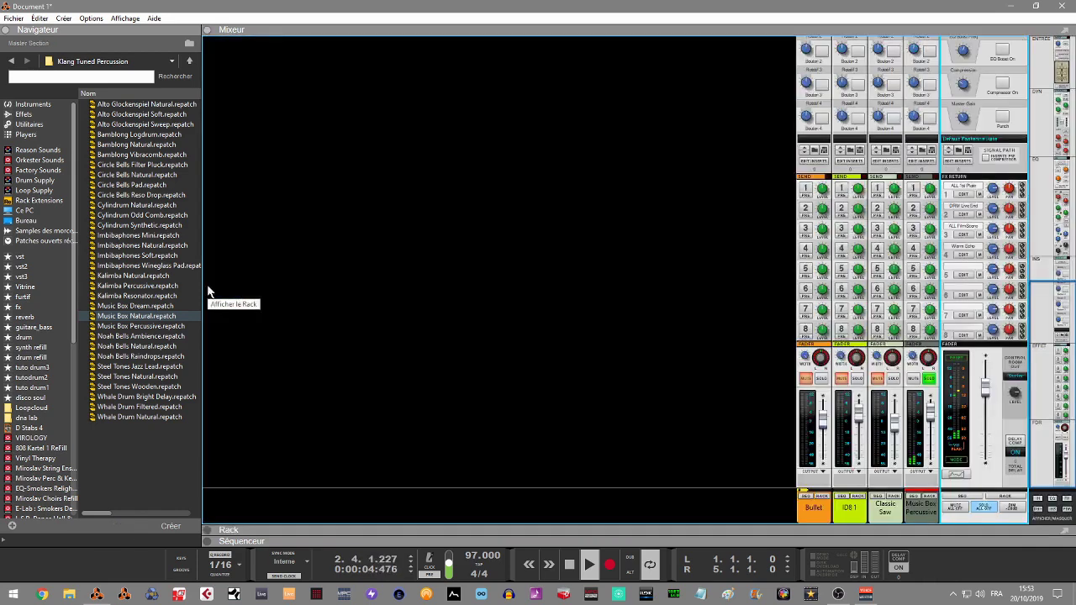
pyautogui.click(860, 380)
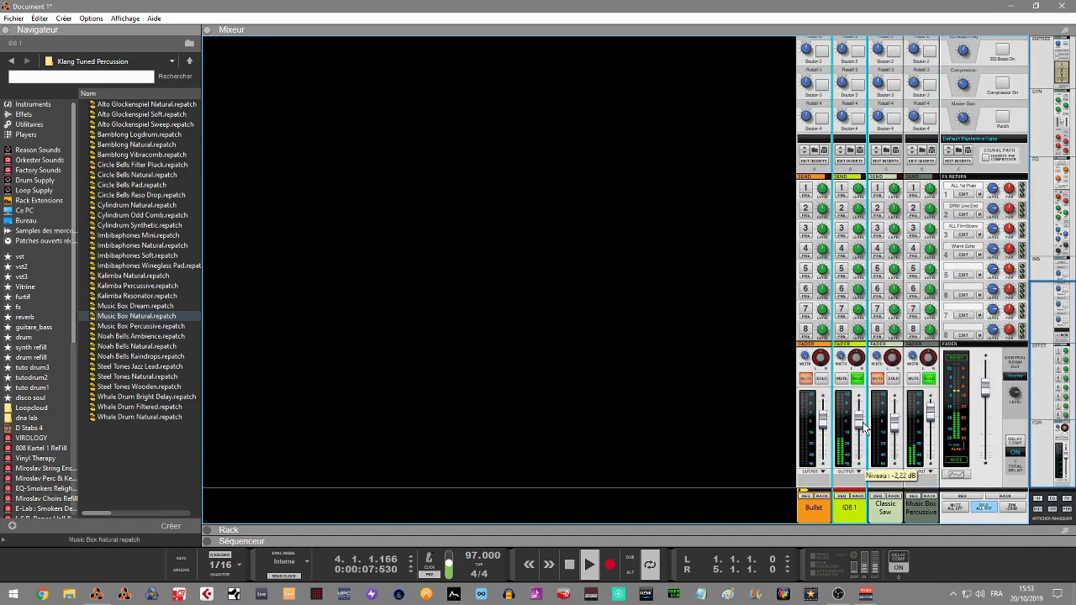
pyautogui.moveTo(890, 505); pyautogui.dragTo(873, 507)
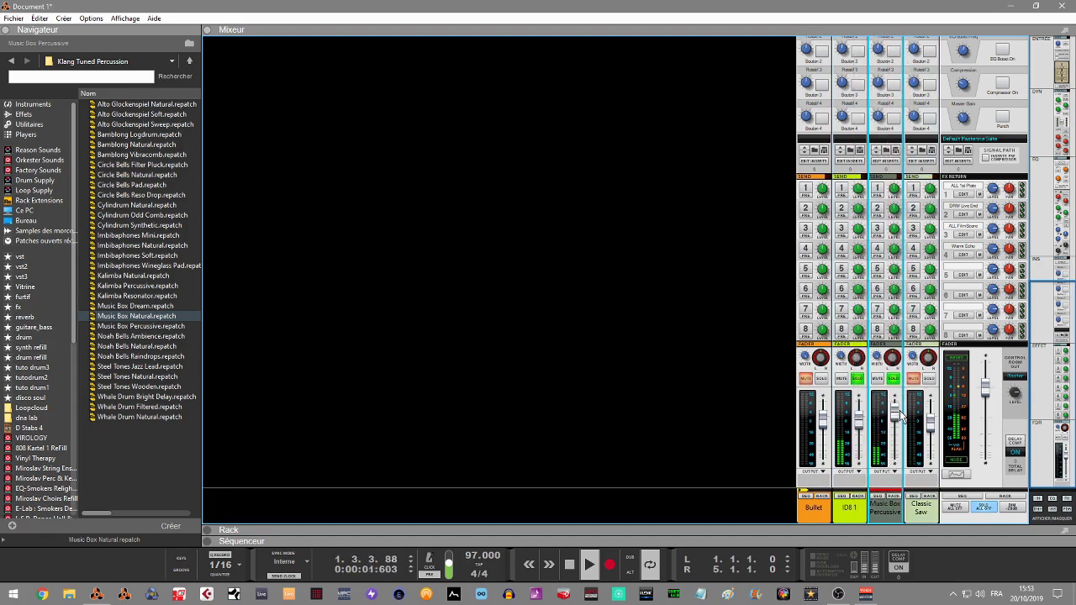
# - Solo the Bullet drums with a slightly lower level and set the Music Box Percussive fader to about 2.34 dB
pyautogui.moveTo(897, 418)
pyautogui.moveTo(896, 419); pyautogui.dragTo(896, 421)
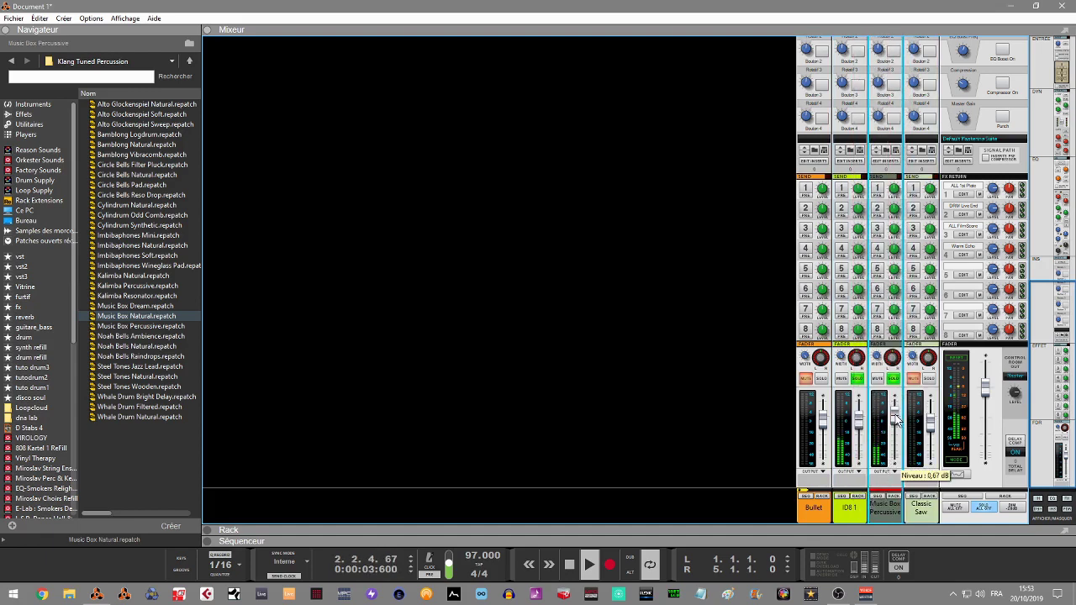
pyautogui.click(824, 428)
pyautogui.moveTo(825, 428); pyautogui.dragTo(824, 433)
pyautogui.moveTo(894, 412); pyautogui.dragTo(893, 417)
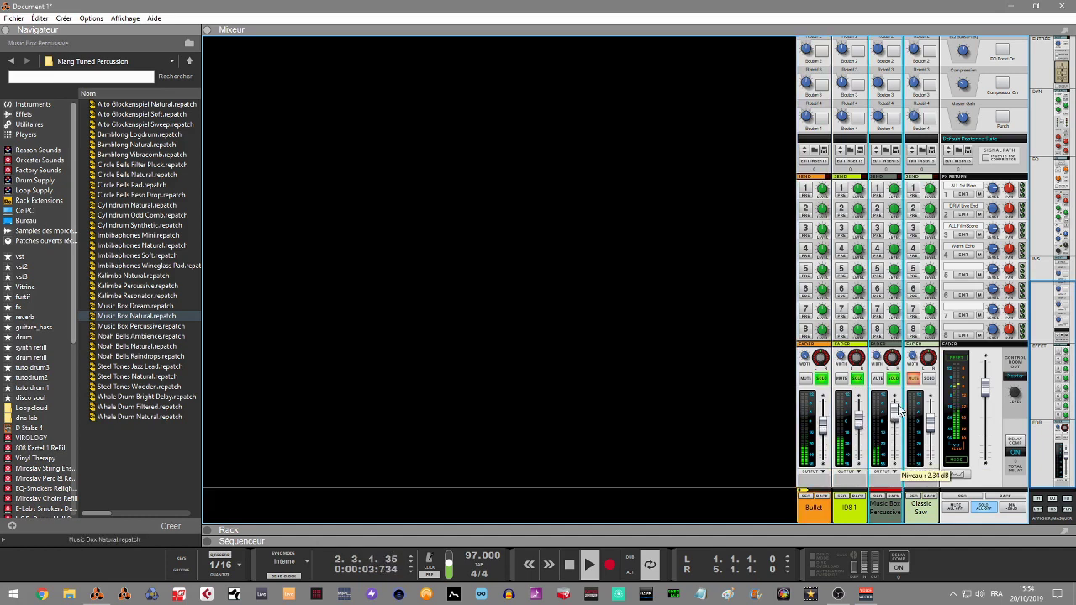
# - Add Classic Saw to the soloed channels, fine-tune its fader against the mix, and stop playback
pyautogui.click(931, 433)
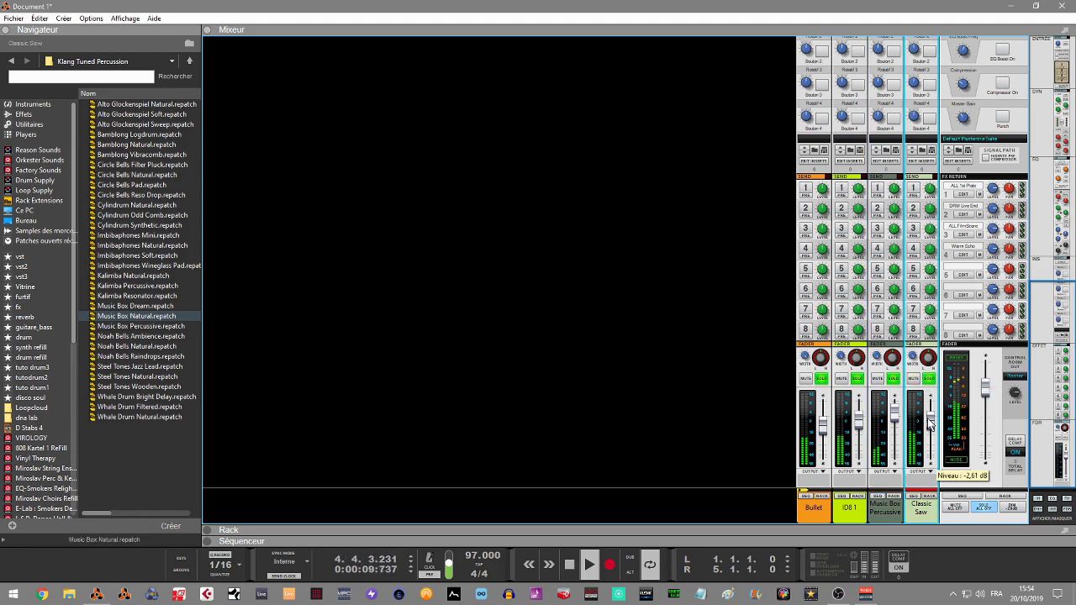
pyautogui.moveTo(930, 424); pyautogui.dragTo(931, 427)
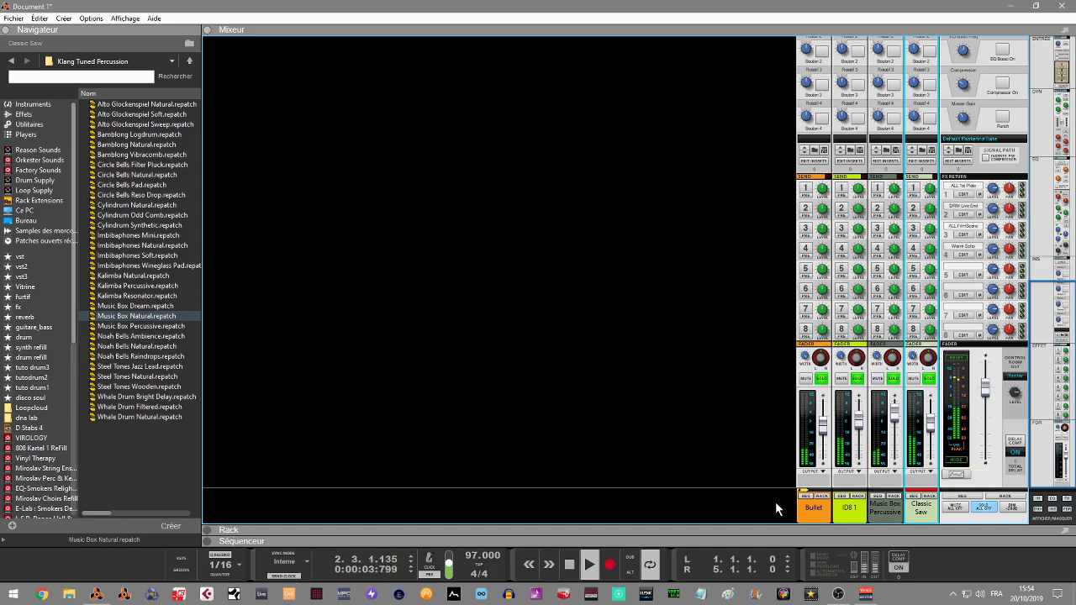
pyautogui.press('space')
# - Replace the Monotone bass in the rack with a SubTractor synthesizer using its Bass Guitar patch, and play the loop
pyautogui.click(208, 528)
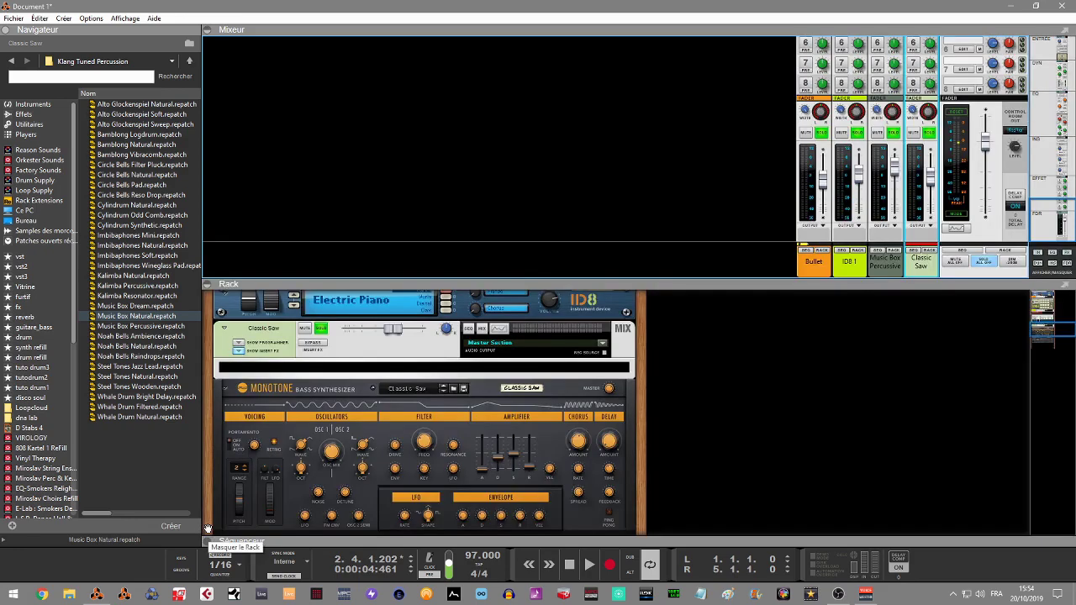
pyautogui.click(208, 31)
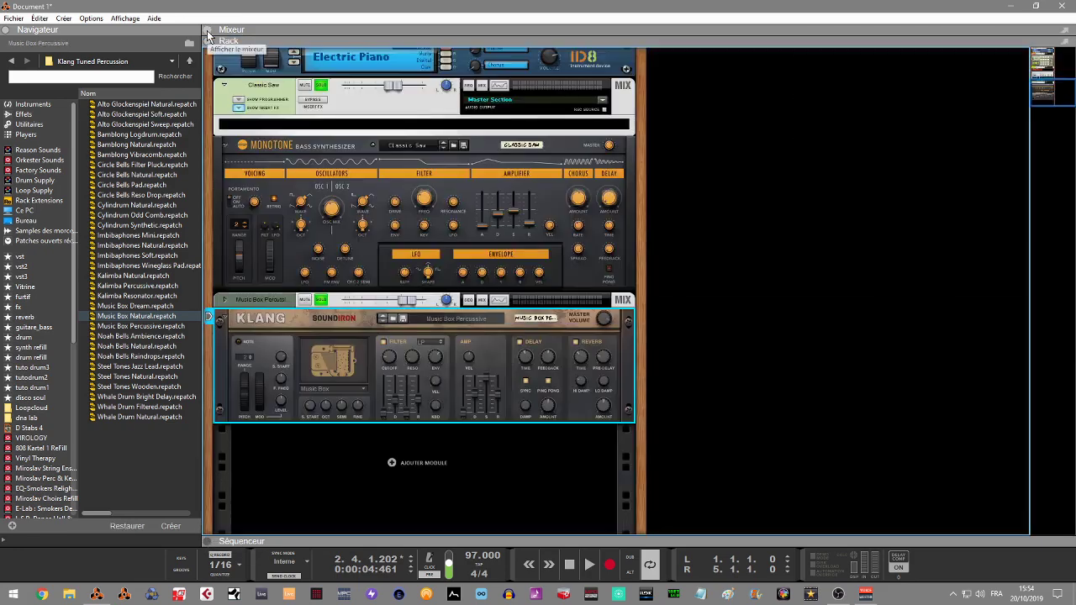
pyautogui.click(20, 106)
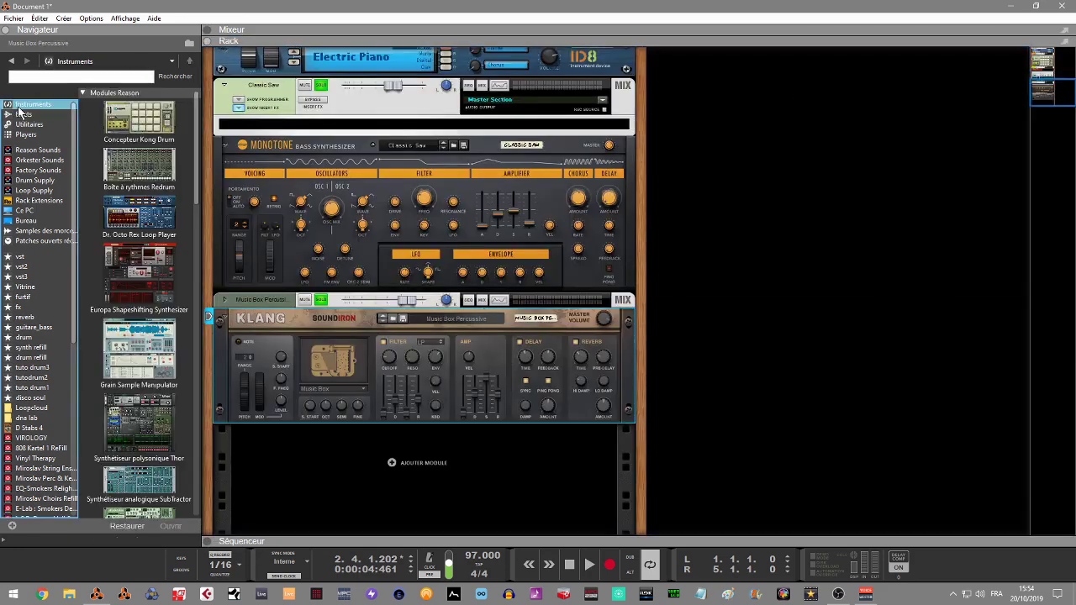
pyautogui.moveTo(196, 193); pyautogui.dragTo(214, 246)
pyautogui.moveTo(168, 279); pyautogui.dragTo(321, 227)
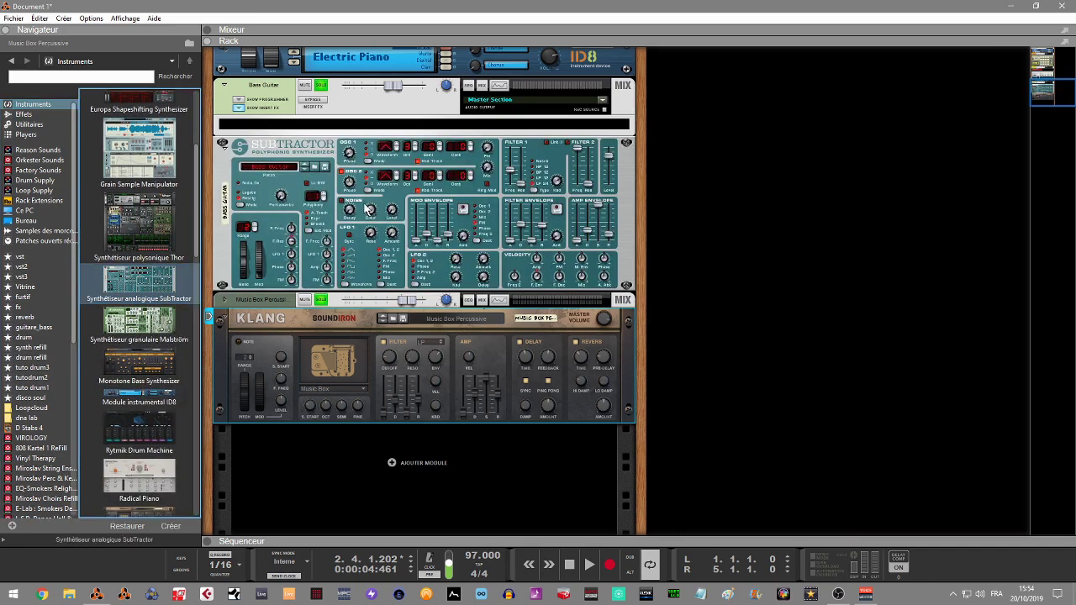
pyautogui.press('space')
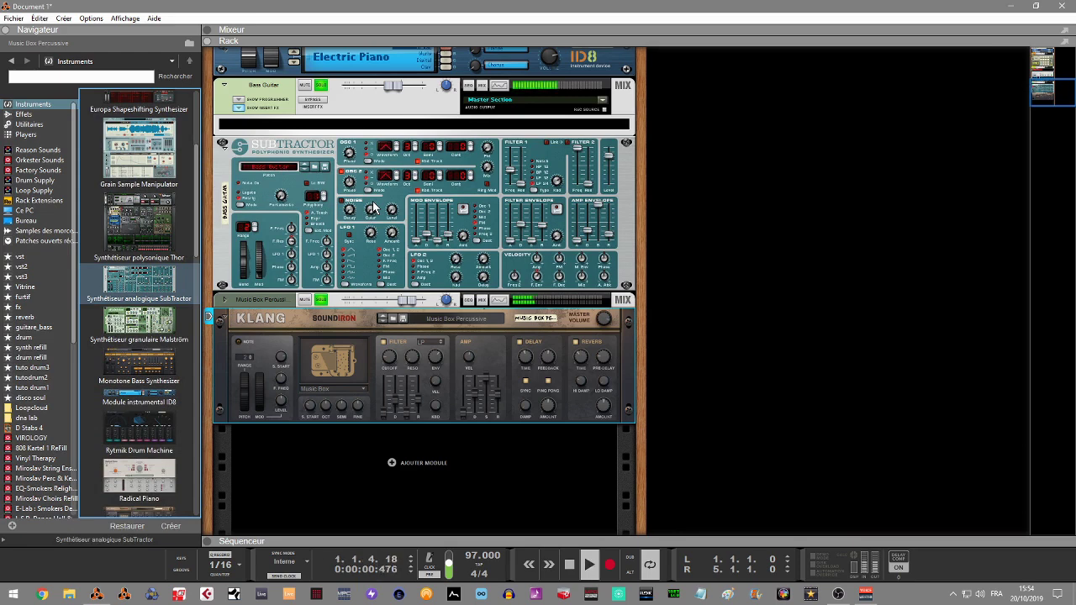
# - Lower the Bass Guitar mixer channel to about -6.41 dB, clear all solos, and stop playback
pyautogui.click(205, 31)
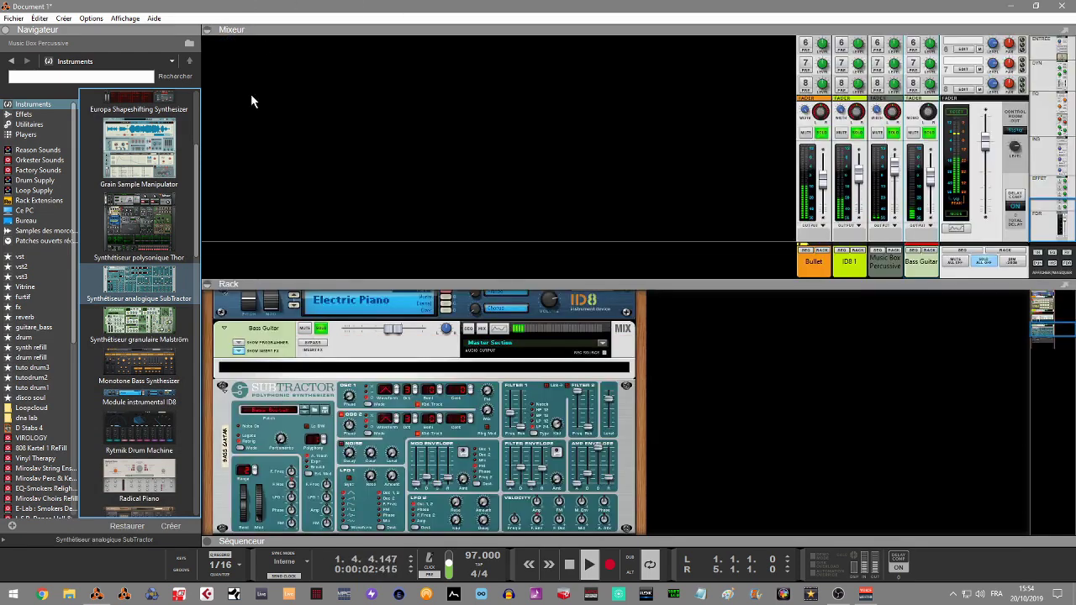
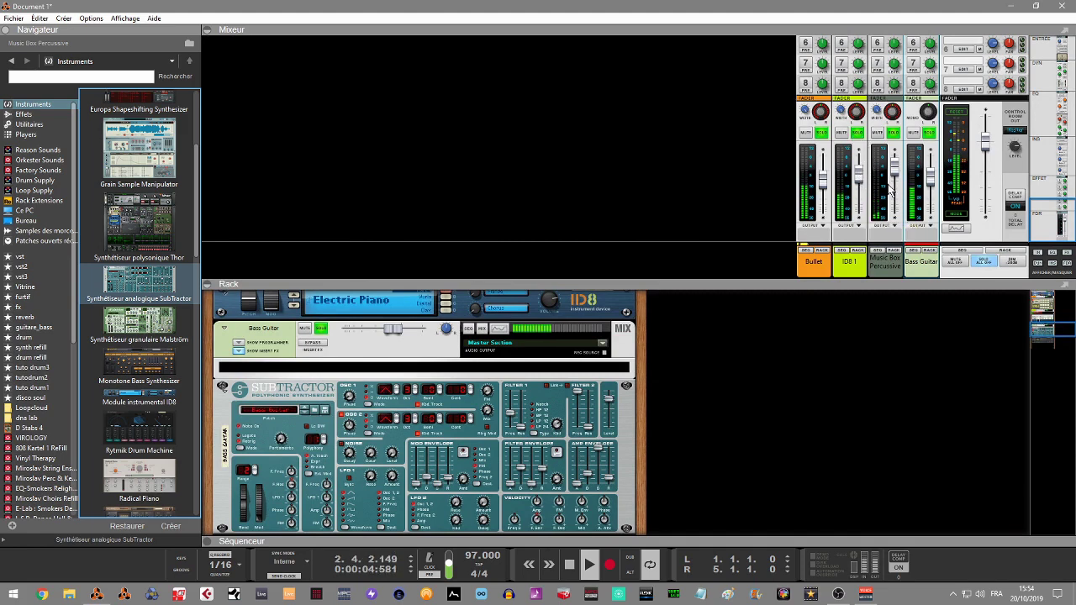
pyautogui.moveTo(931, 180); pyautogui.dragTo(936, 189)
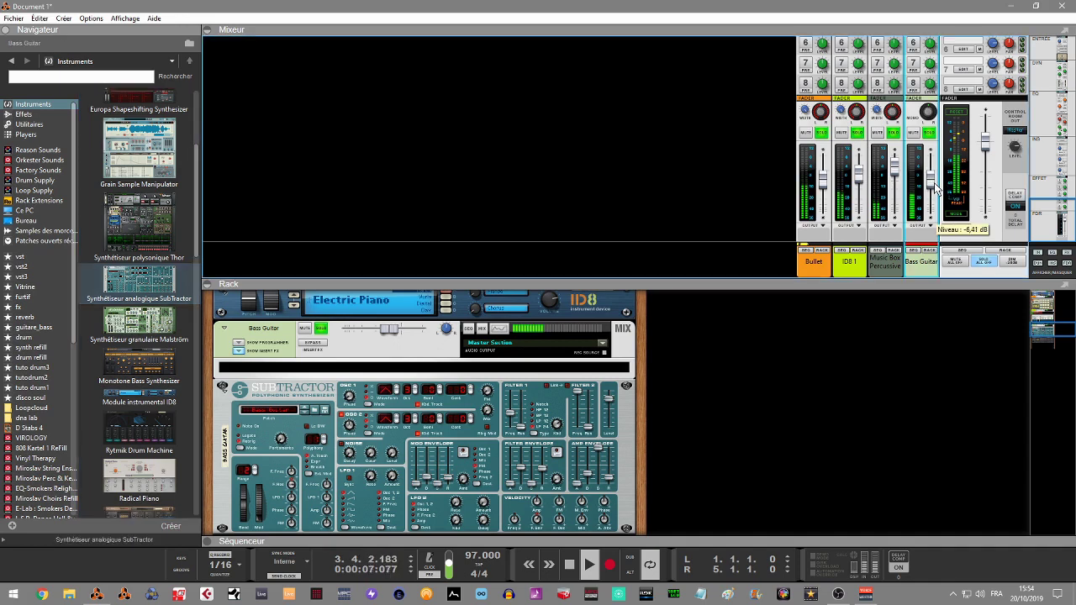
pyautogui.click(989, 266)
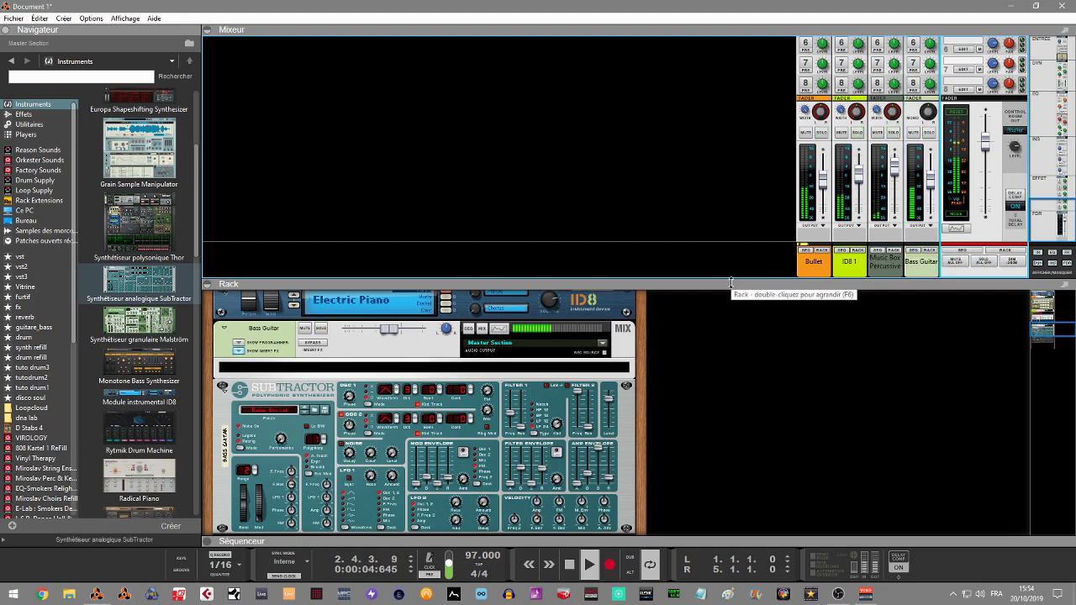
pyautogui.press('space')
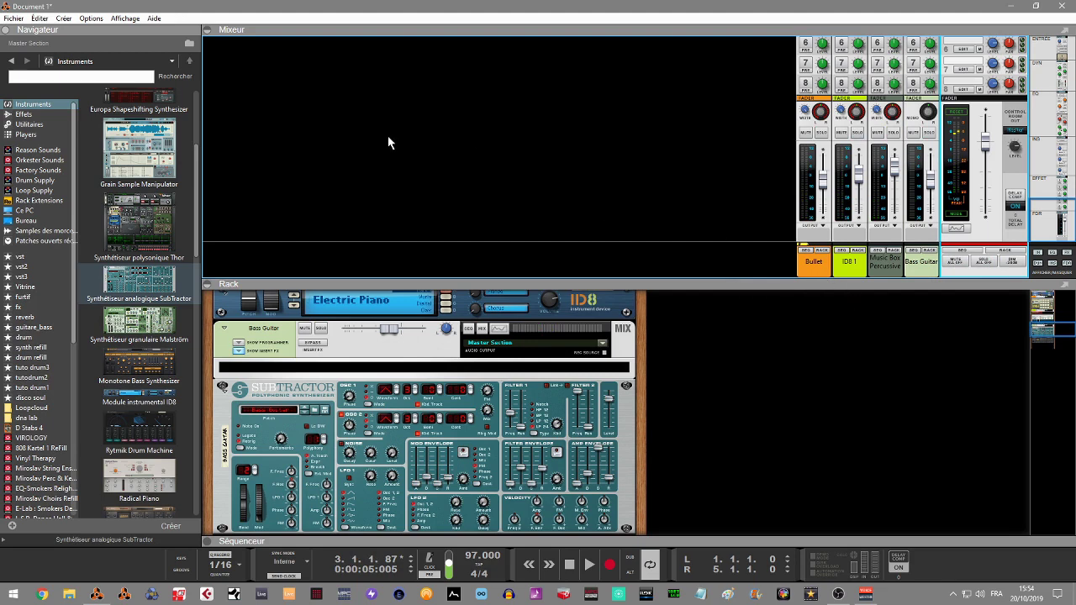
# - Show the rack with the sequencer, and expand and solo the Music Box Percussive mix channel above the Klang
pyautogui.click(208, 31)
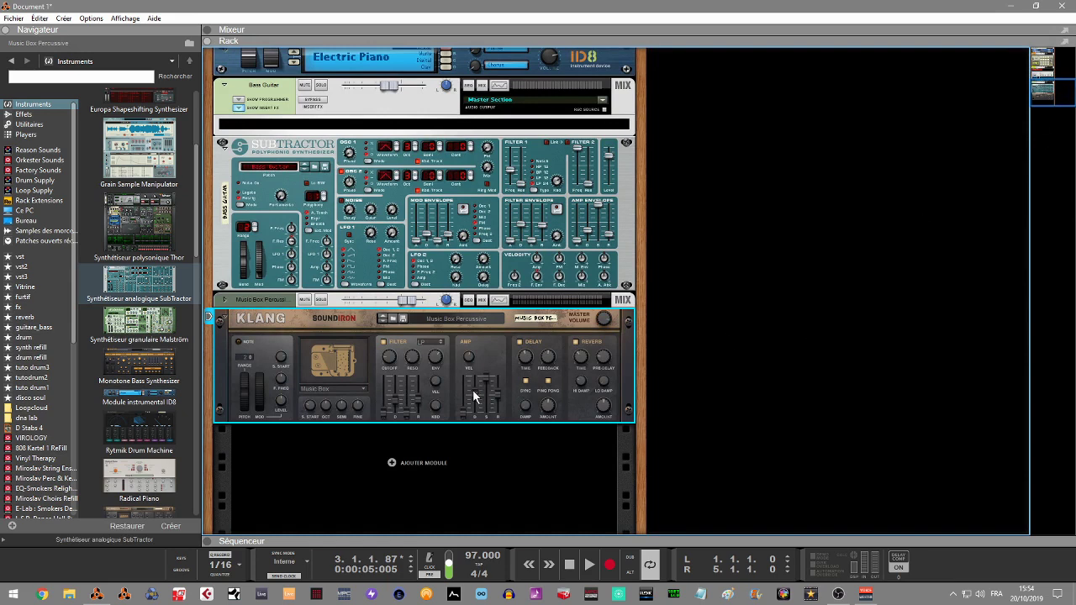
pyautogui.click(207, 541)
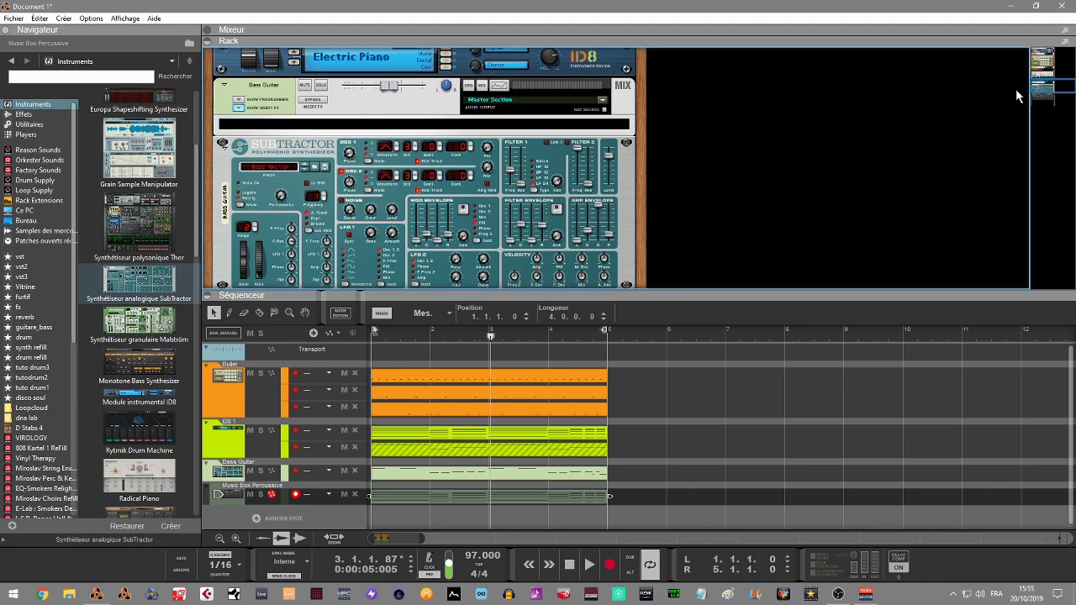
pyautogui.scroll(5, 1052, 87)
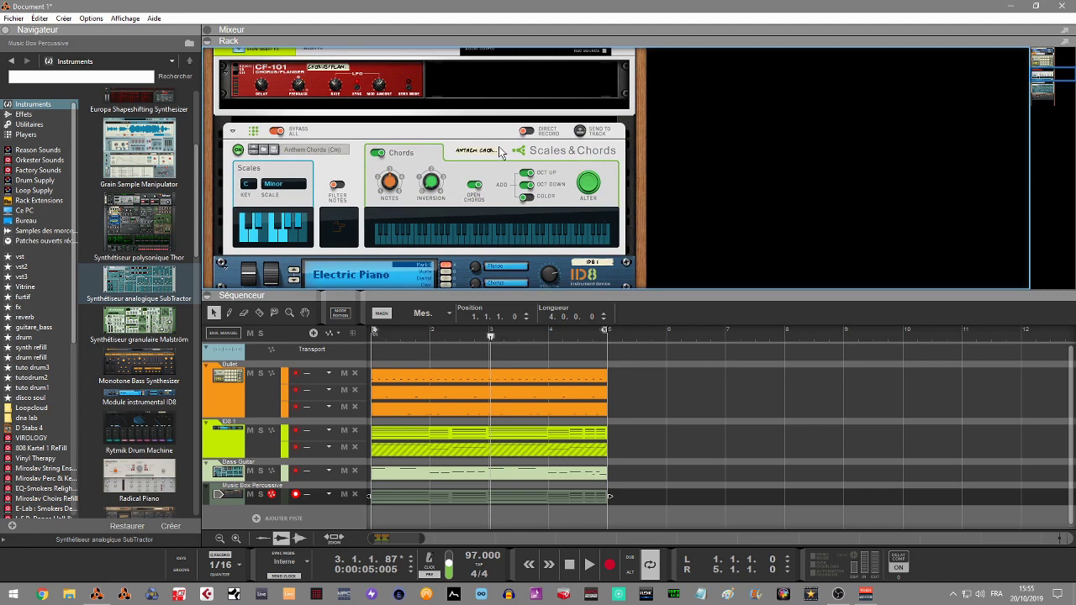
pyautogui.moveTo(1043, 77); pyautogui.dragTo(1045, 93)
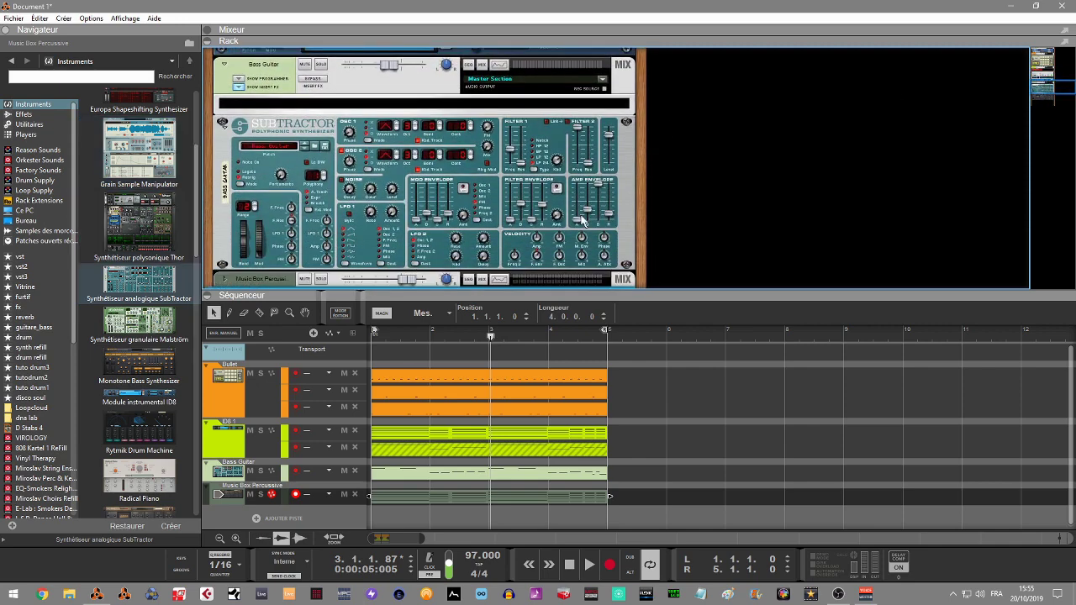
pyautogui.moveTo(1043, 84); pyautogui.dragTo(1043, 93)
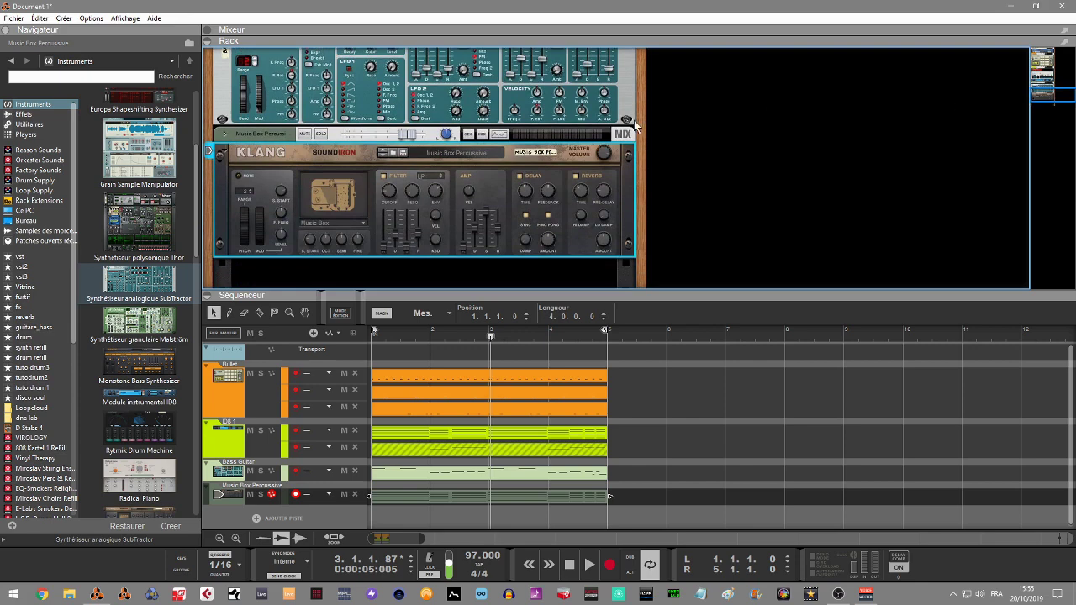
pyautogui.click(225, 133)
pyautogui.click(321, 134)
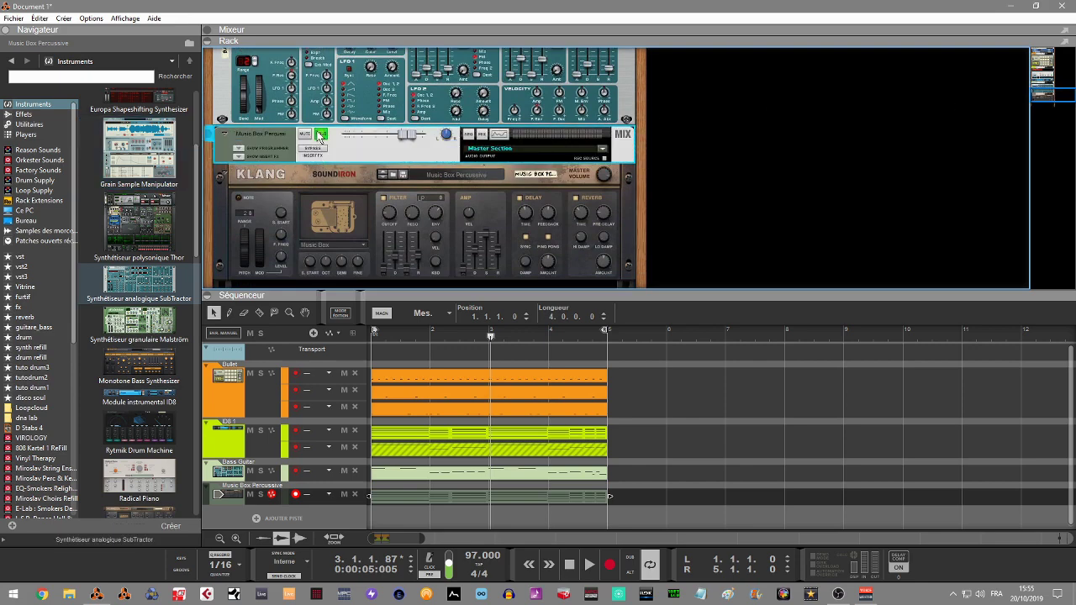
# - Add a Dual Arpeggio player to the Klang music box and return the stopped playback to the start
pyautogui.click(26, 124)
pyautogui.click(25, 134)
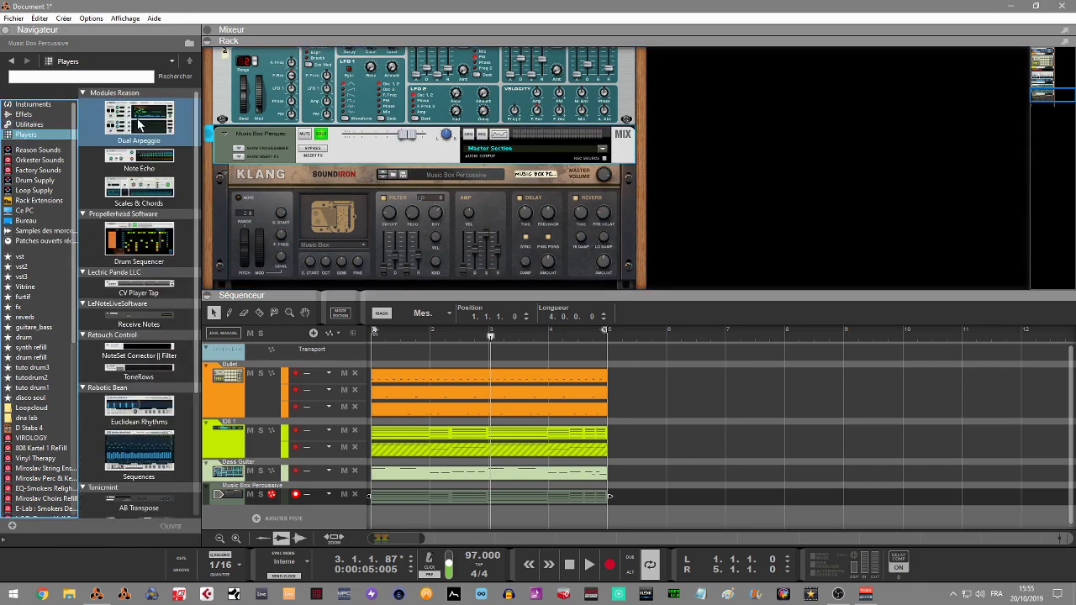
pyautogui.moveTo(141, 124); pyautogui.dragTo(383, 173)
pyautogui.press('space')
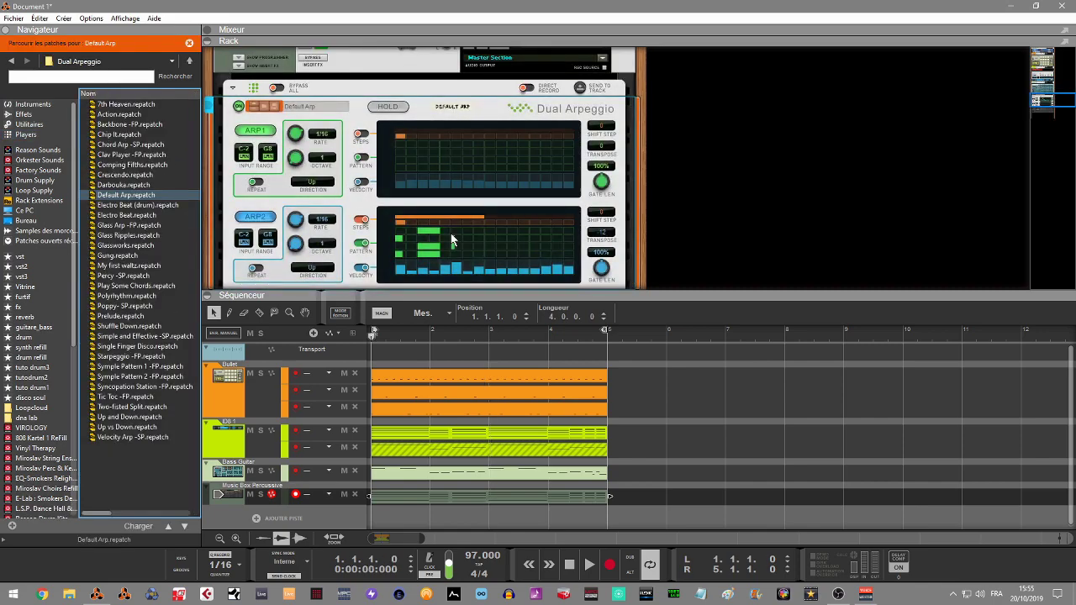
# - Play the loop and load the Dual Arpeggio patches 7th Heaven and Action in turn
pyautogui.press('space')
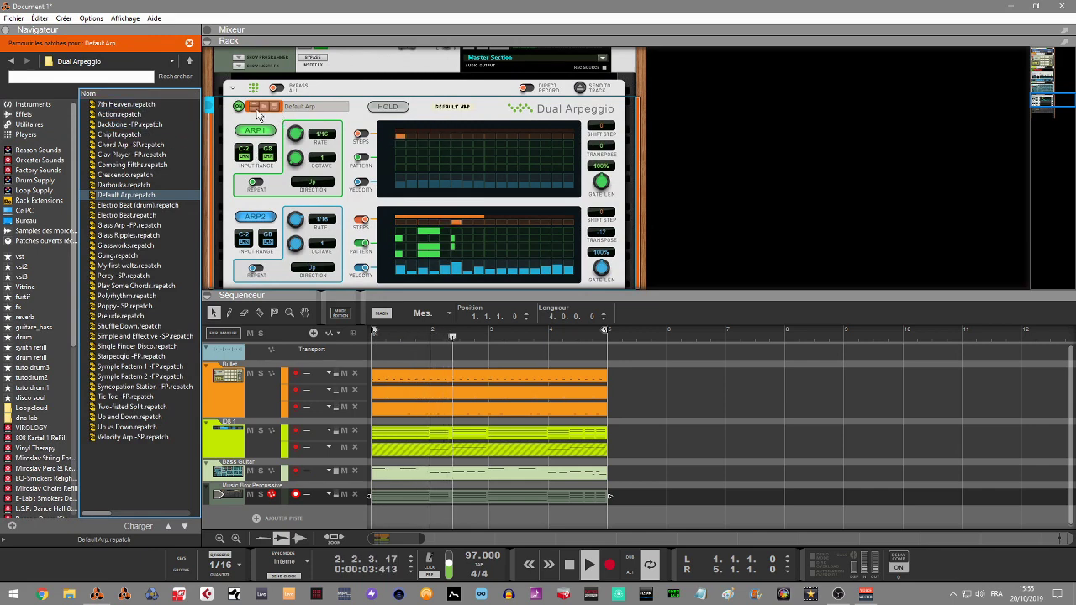
pyautogui.moveTo(139, 104); pyautogui.dragTo(321, 154)
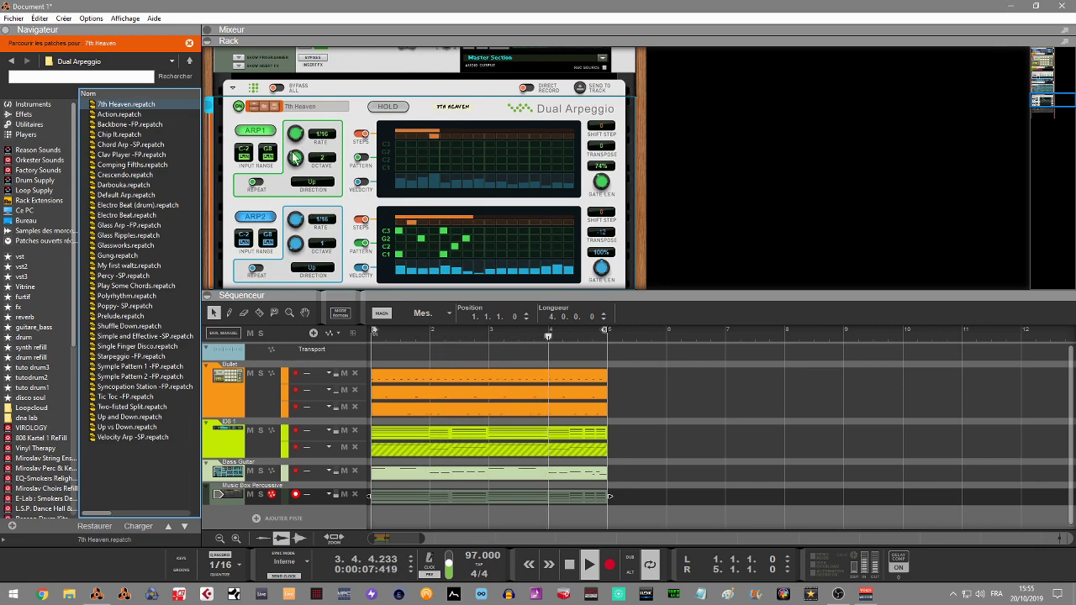
pyautogui.moveTo(117, 115); pyautogui.dragTo(242, 164)
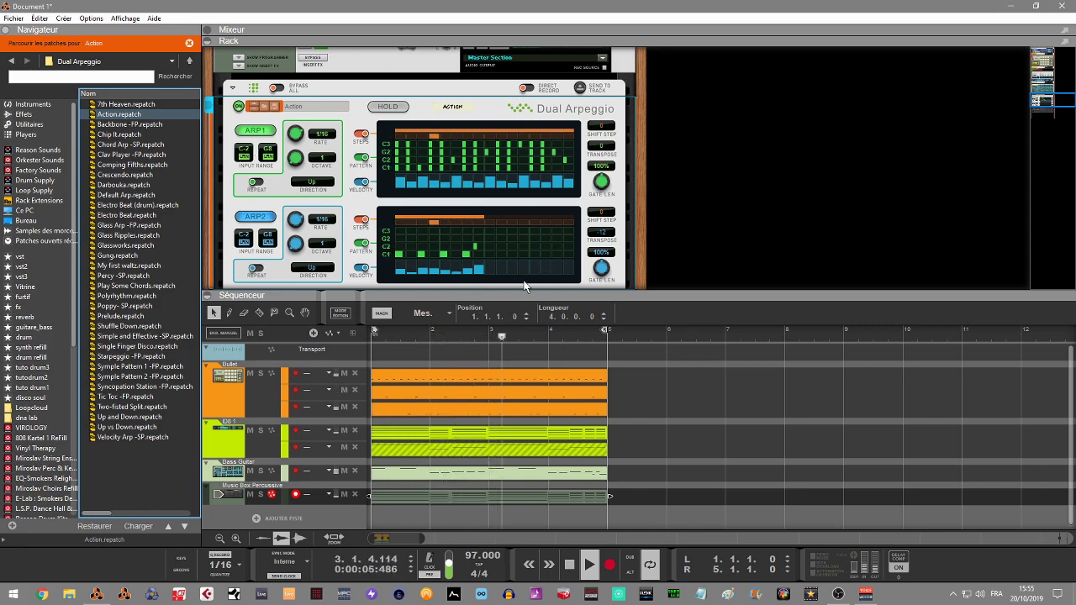
# - Clear the solo on the Music Box Percussive mix channel and listen to the arpeggio within the full loop
pyautogui.scroll(3, 357, 186)
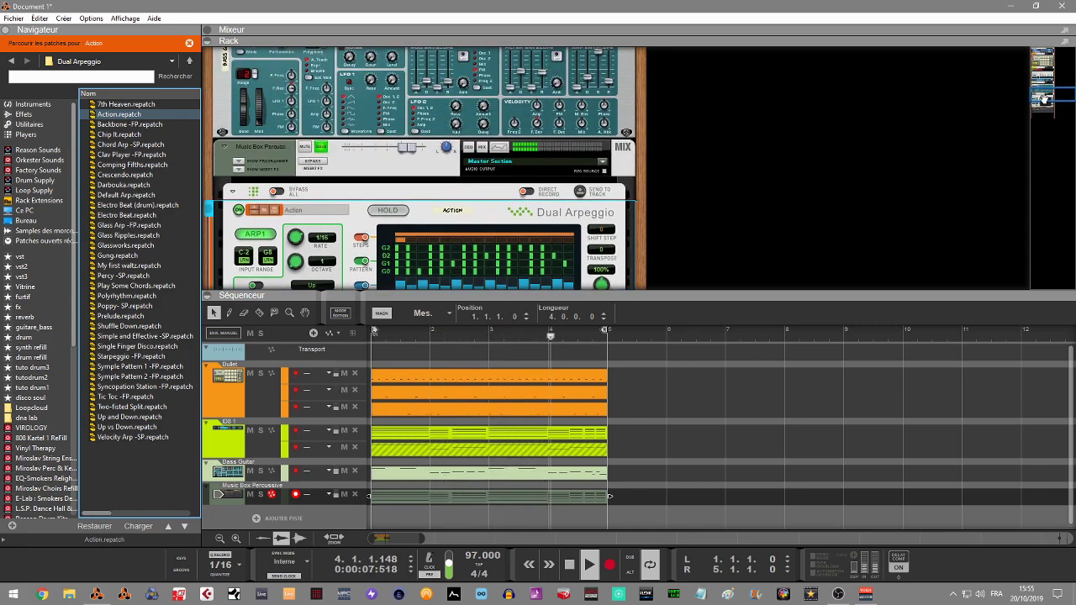
pyautogui.click(319, 148)
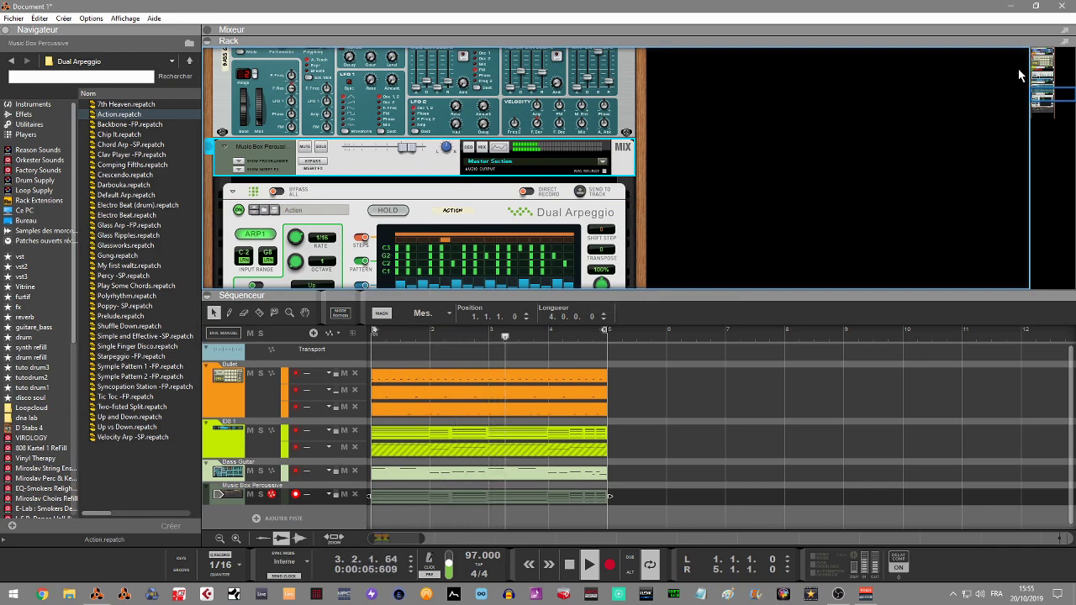
pyautogui.moveTo(1036, 88); pyautogui.dragTo(1040, 100)
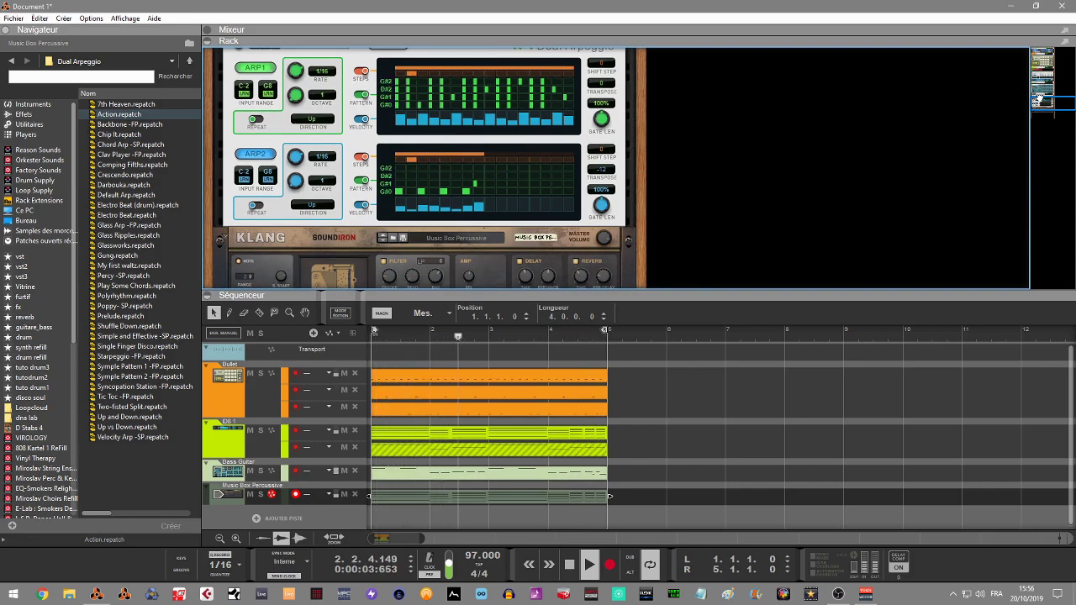
pyautogui.scroll(1, 1040, 100)
pyautogui.scroll(3, 1040, 99)
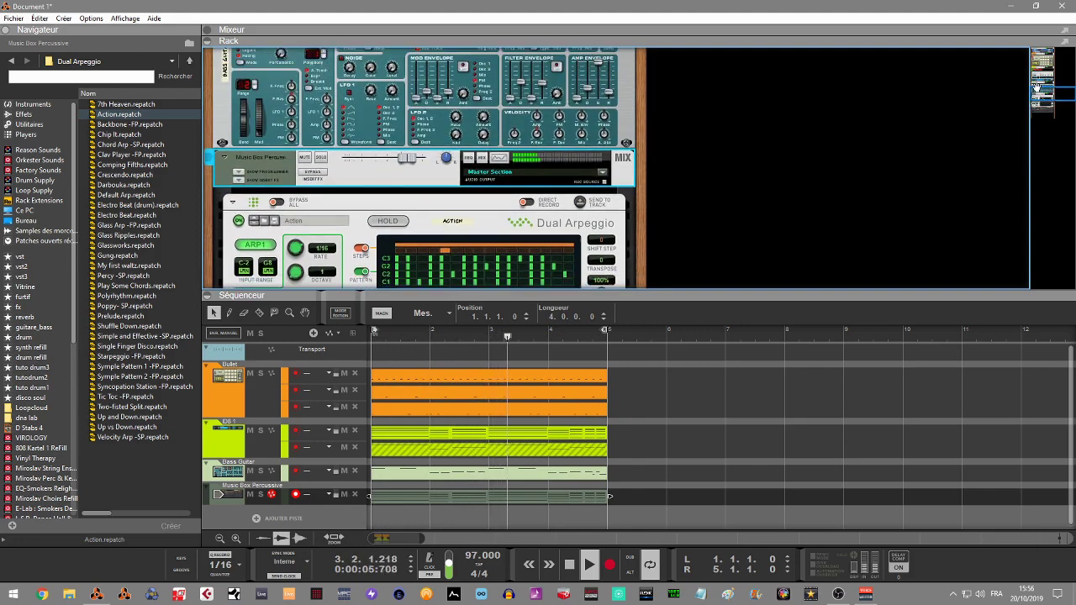
# - Stop playback and return the song position to the start of bar 1
pyautogui.press('space')
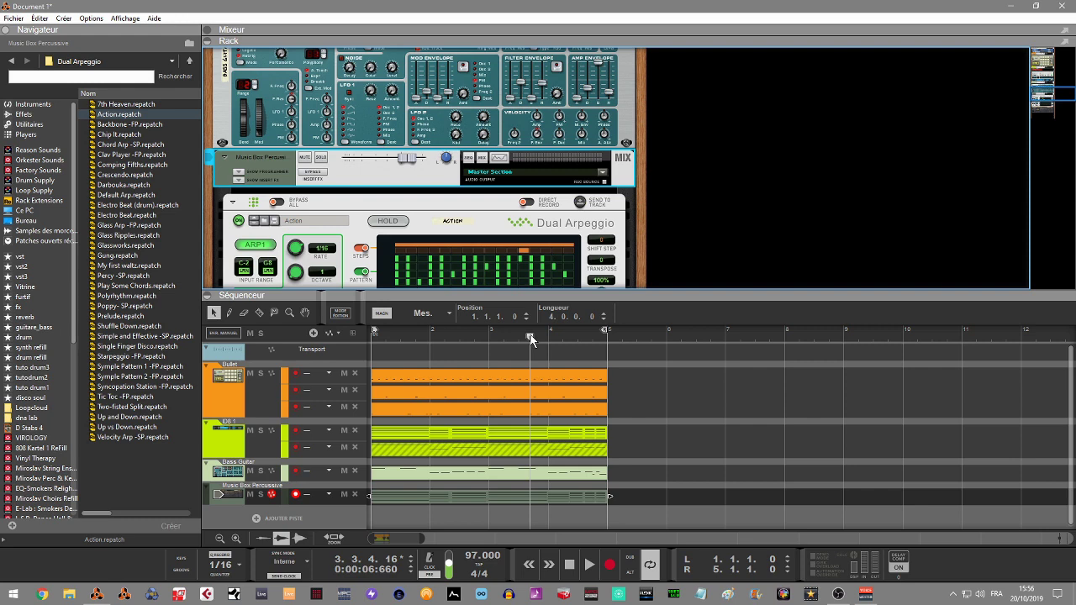
pyautogui.moveTo(530, 339); pyautogui.dragTo(430, 336)
pyautogui.click(378, 335)
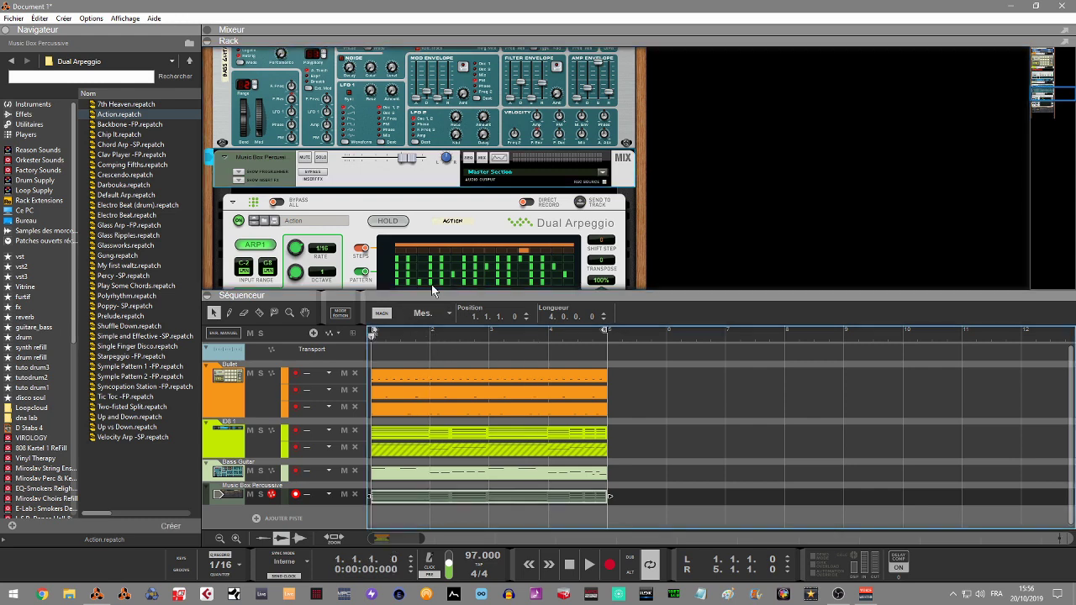
# - Play the loop from the start and raise the tempo to 110 BPM
pyautogui.click(210, 296)
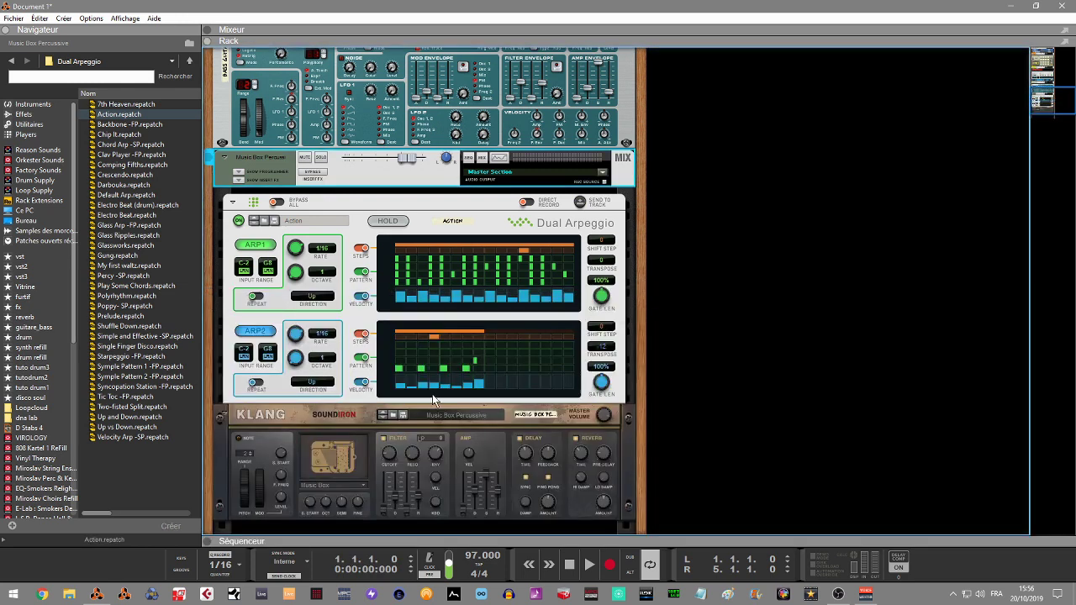
pyautogui.click(210, 541)
pyautogui.press('space')
pyautogui.moveTo(475, 563); pyautogui.dragTo(475, 531)
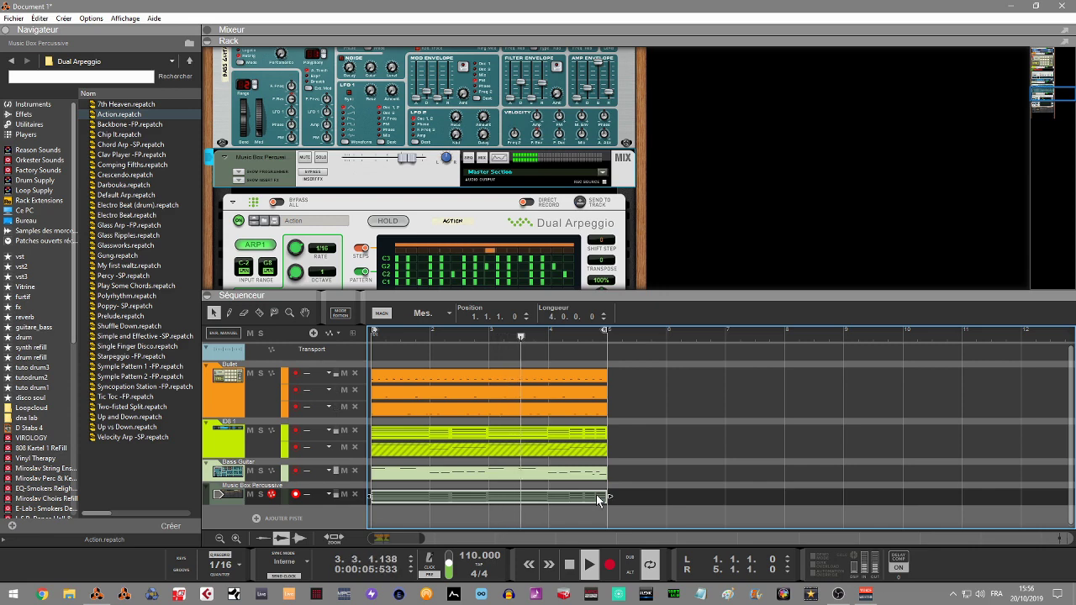
# - Set the tempo to 85 BPM, then stop and restart loop playback
pyautogui.doubleClick(474, 556)
pyautogui.write('8')
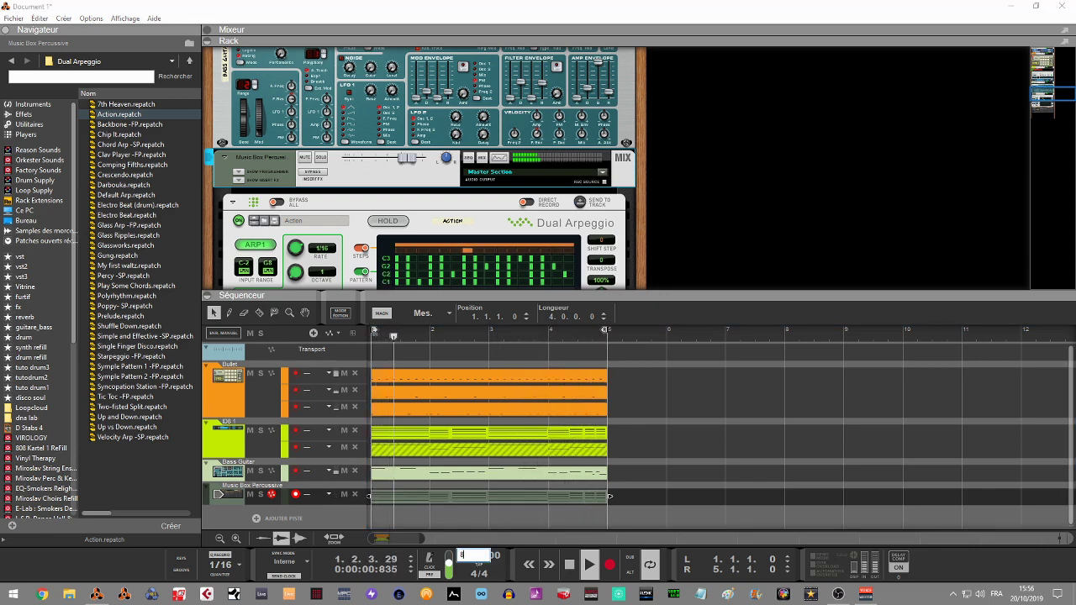
pyautogui.write('5')
pyautogui.press('Return')
pyautogui.press('space')
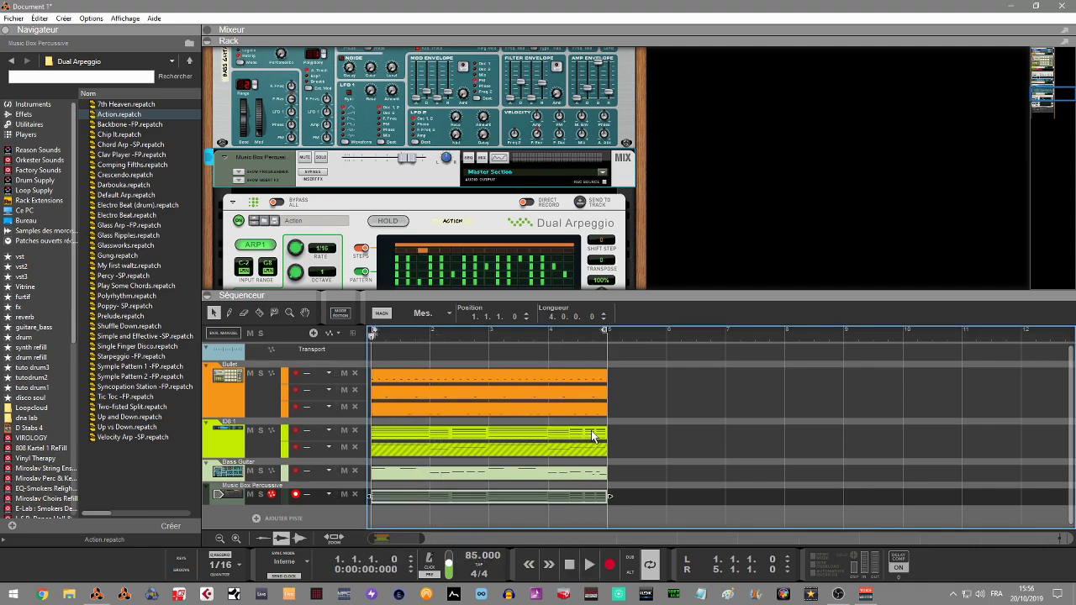
pyautogui.press('space')
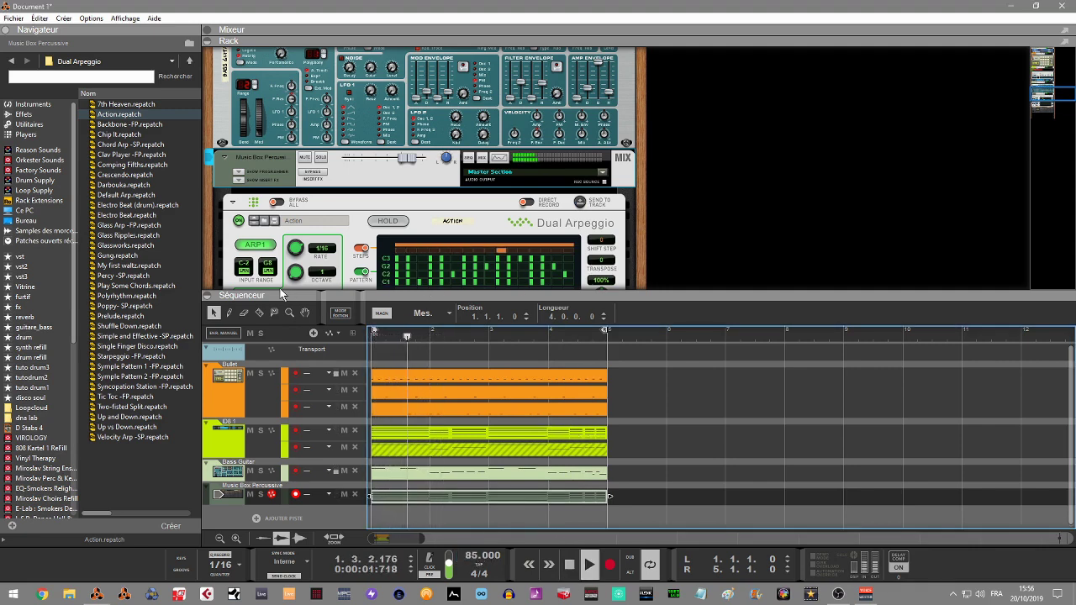
# - Expand the rack, switch the ID8 sound to Piano, and bring the Kong drum section into view
pyautogui.click(210, 296)
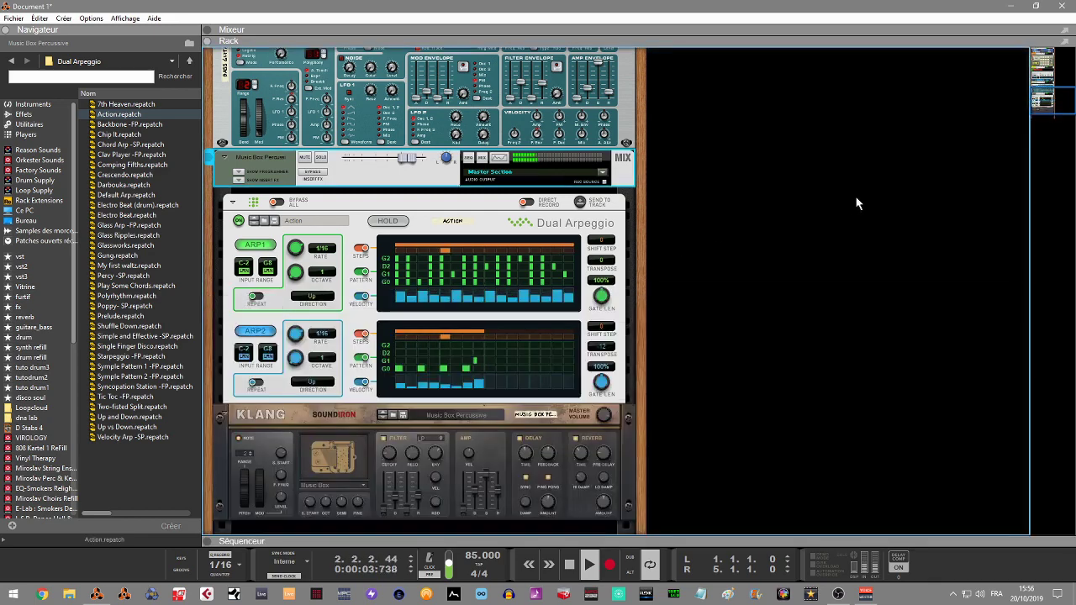
pyautogui.moveTo(1040, 108); pyautogui.dragTo(1039, 89)
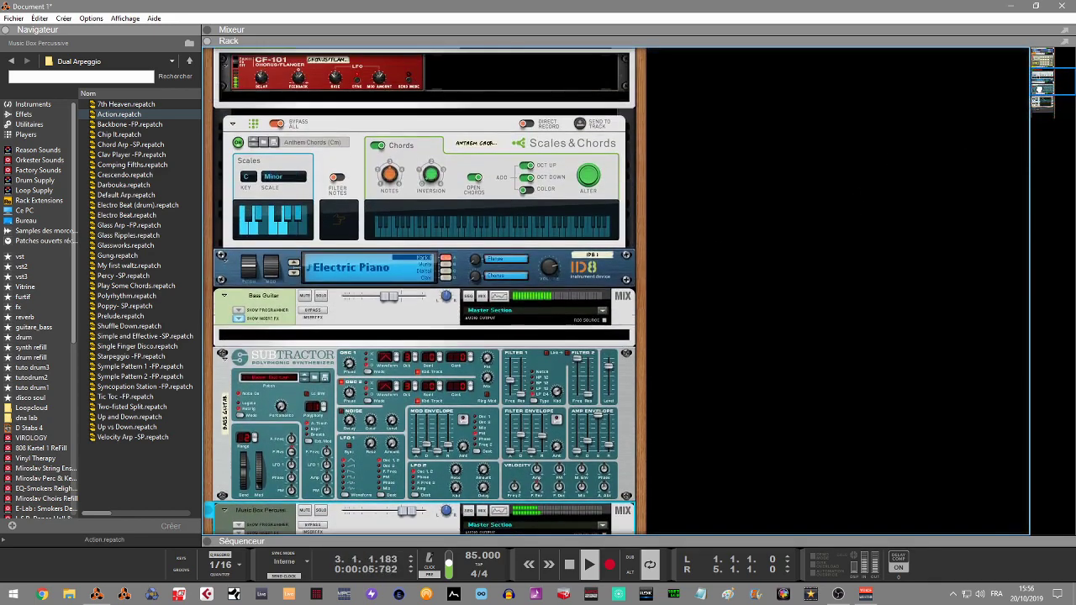
pyautogui.click(359, 269)
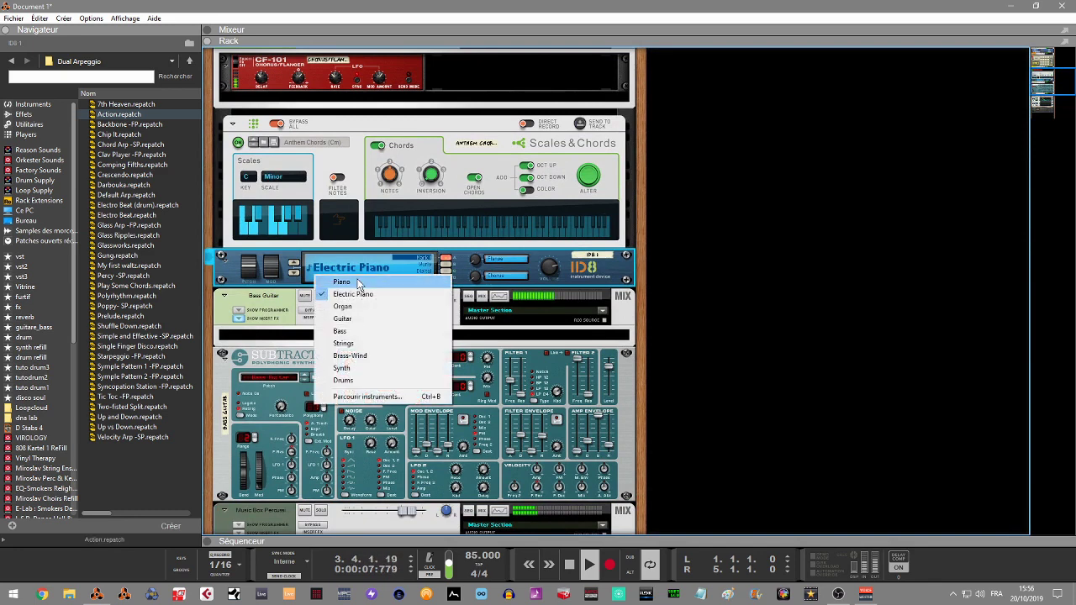
pyautogui.click(354, 282)
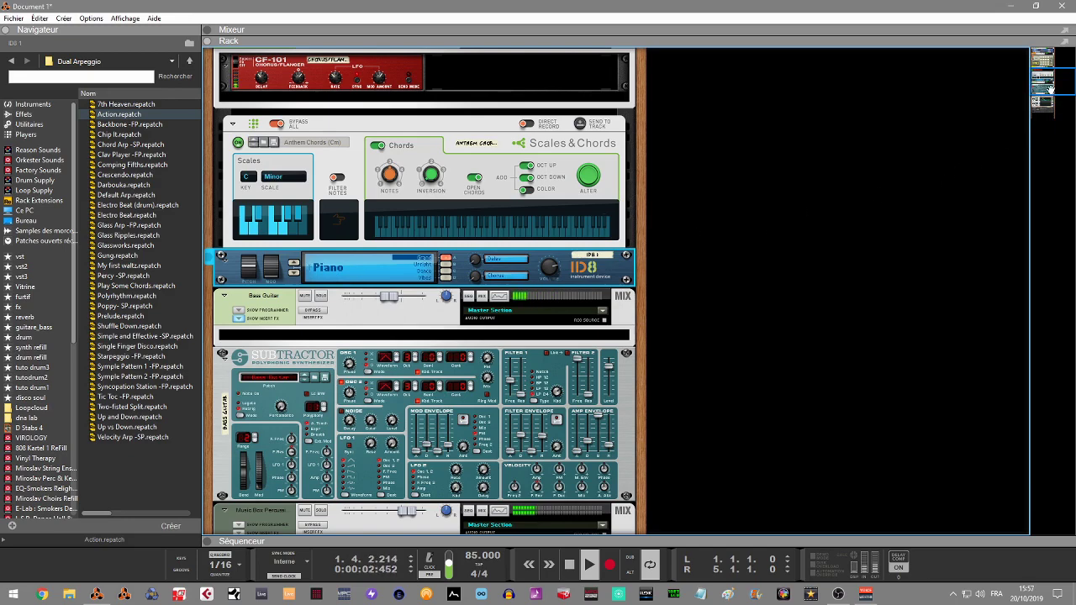
pyautogui.scroll(-2, 1051, 94)
pyautogui.moveTo(1051, 94); pyautogui.dragTo(1056, 64)
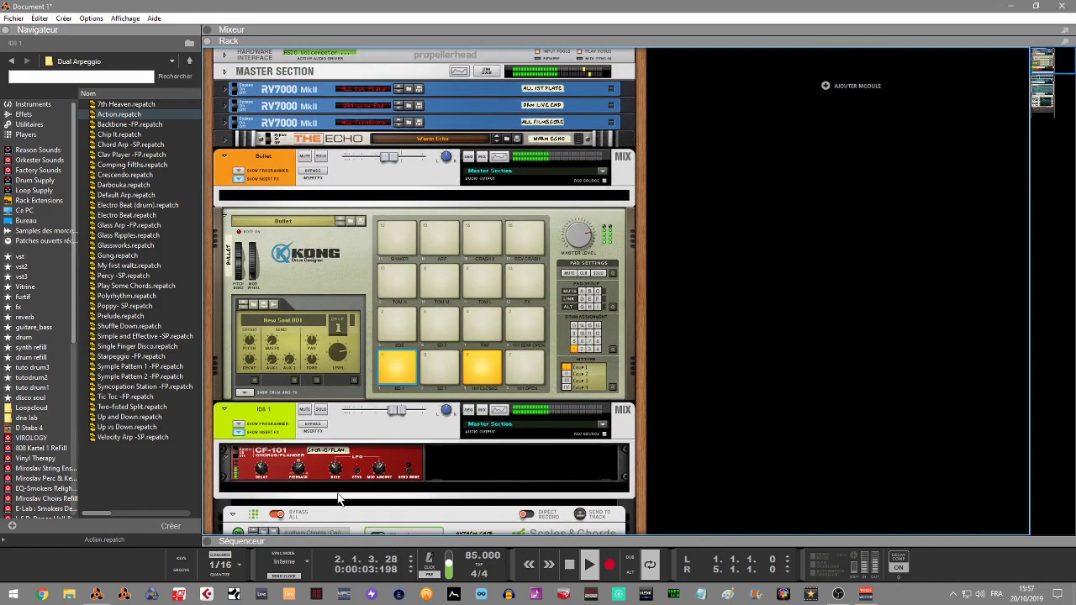
# - Show the sequencer, duplicate all tracks' four-bar clips to start at bar 5, and extend the loop end to bar 9
pyautogui.click(207, 541)
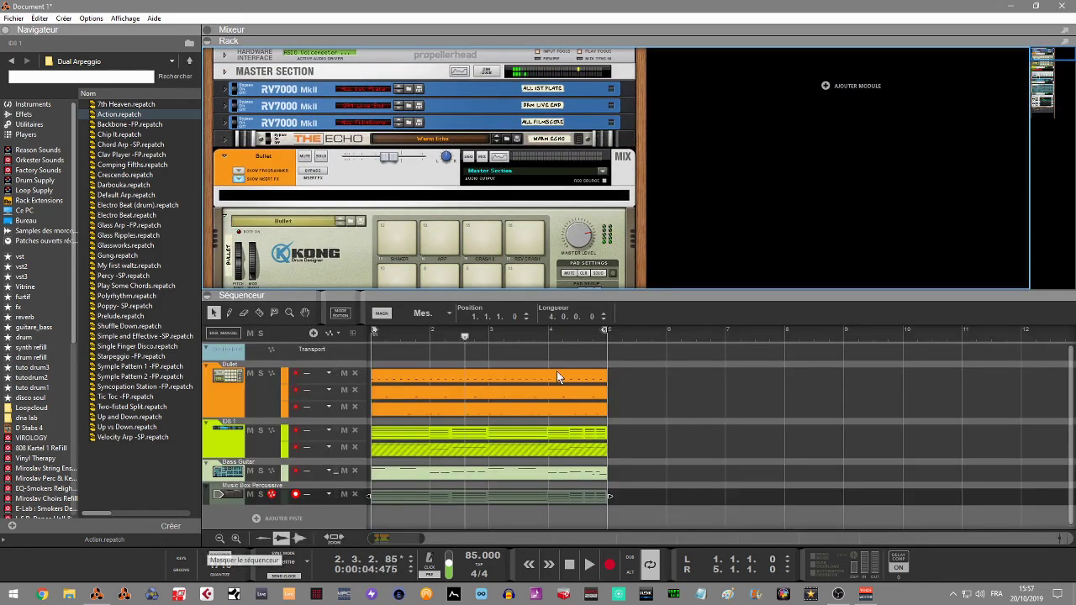
pyautogui.moveTo(478, 505); pyautogui.dragTo(503, 364)
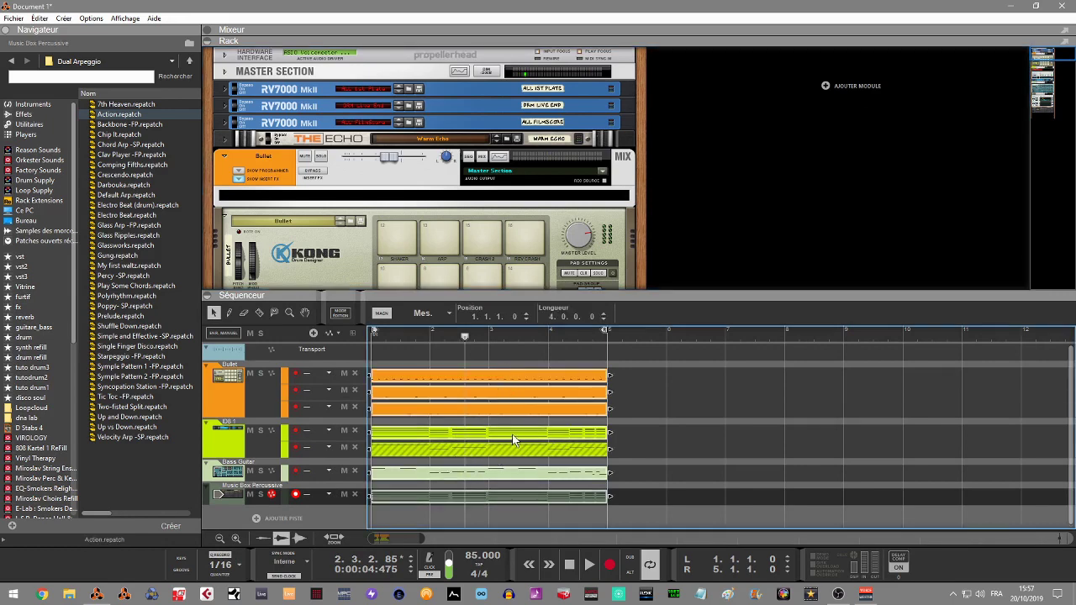
pyautogui.press('End')
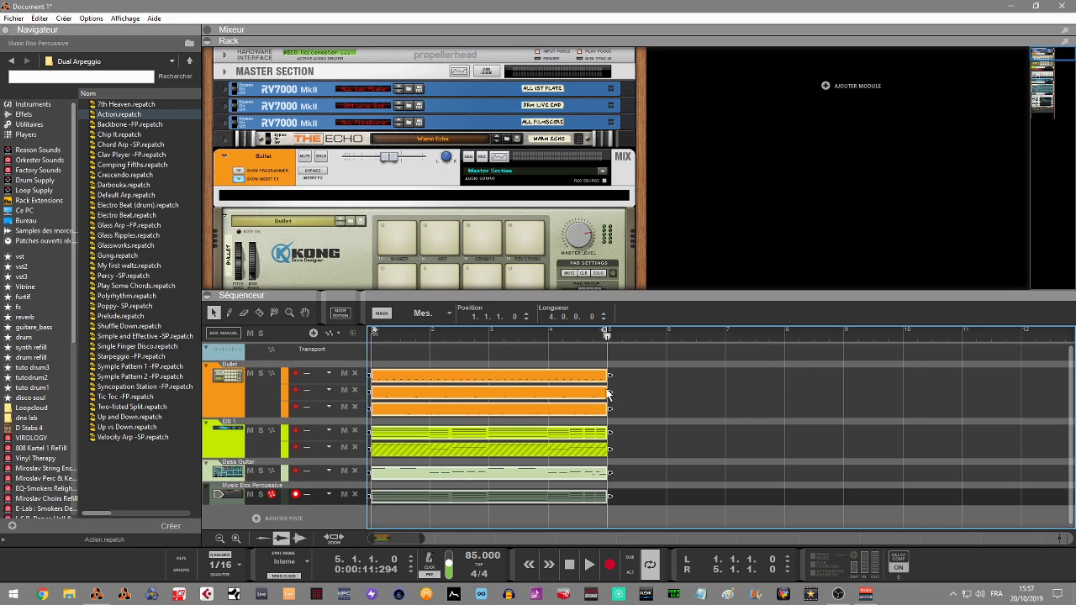
pyautogui.hotkey('ctrl', 'd')
pyautogui.moveTo(605, 332); pyautogui.dragTo(844, 332)
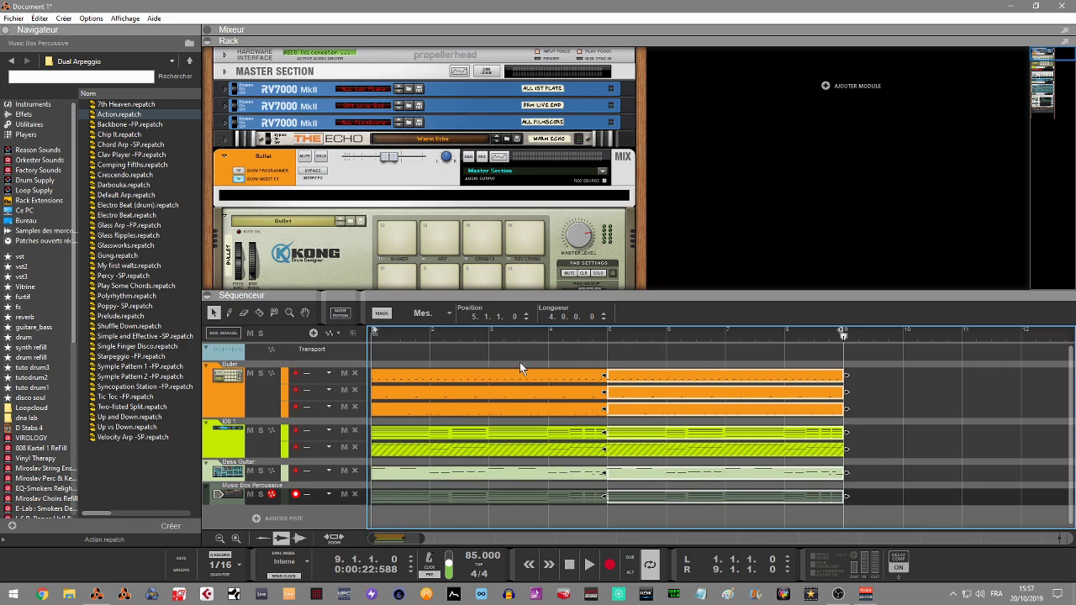
# - Split the first Bullet drum lane with the Razor tool into short segments, using a 1/8 snap value
pyautogui.click(258, 313)
pyautogui.click(433, 375)
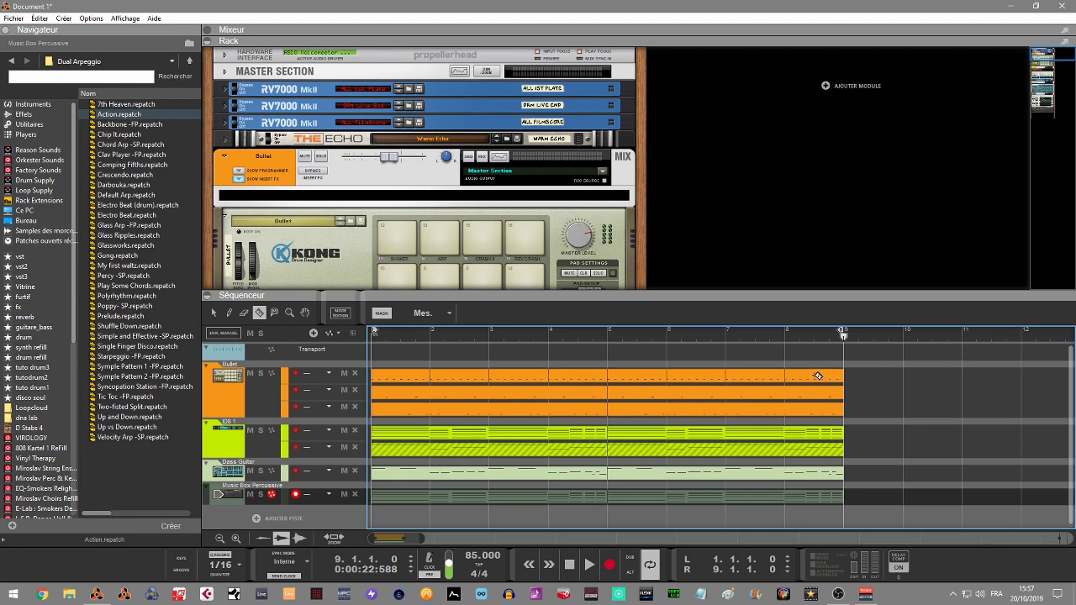
pyautogui.click(442, 313)
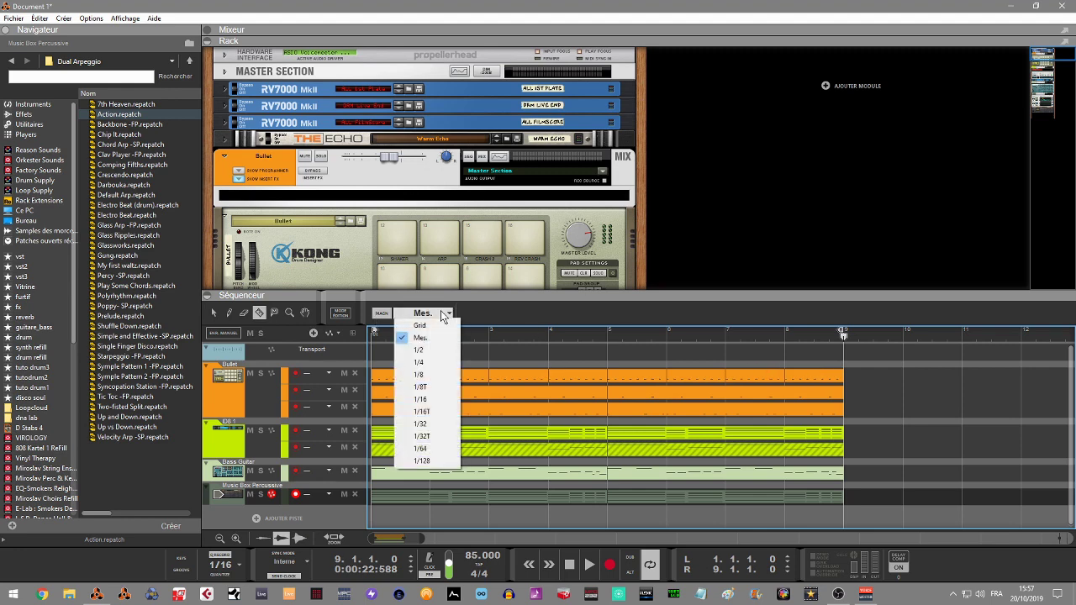
pyautogui.click(424, 375)
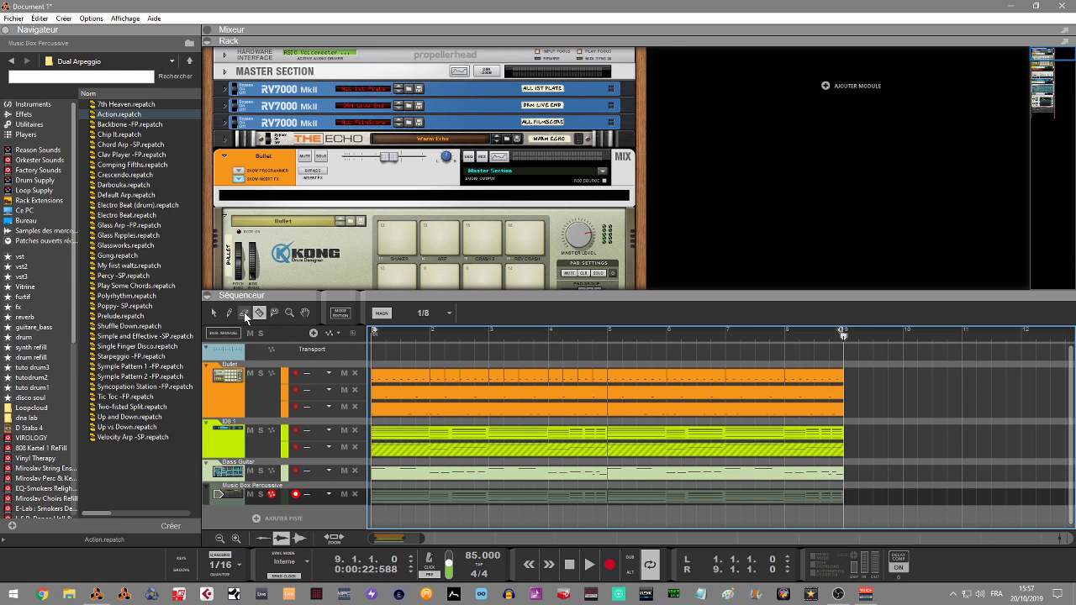
# - Erase several short segments from the first Bullet drum lane and play the arrangement
pyautogui.click(440, 376)
pyautogui.click(509, 375)
pyautogui.click(571, 376)
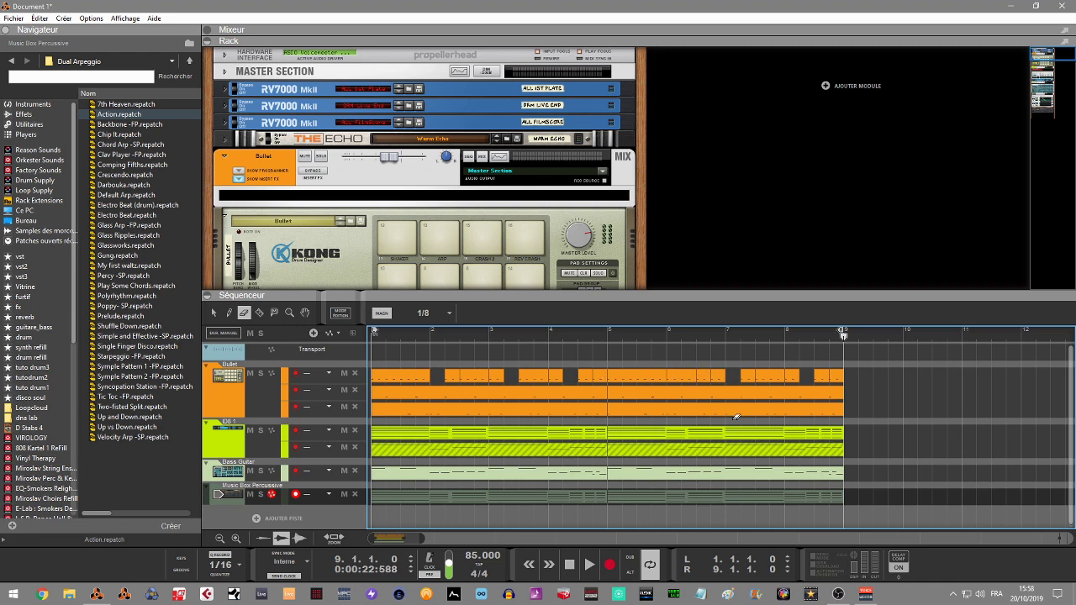
pyautogui.press('space')
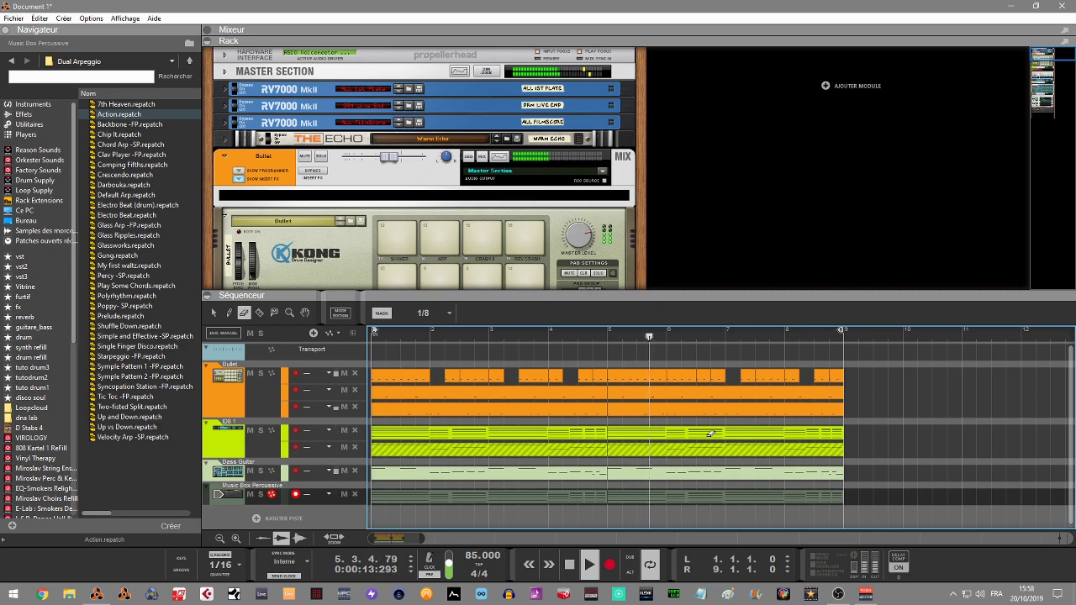
# - Stop playback, mute the ID8 clip spanning bars 5 to 9, and play the arrangement from the start
pyautogui.press('space')
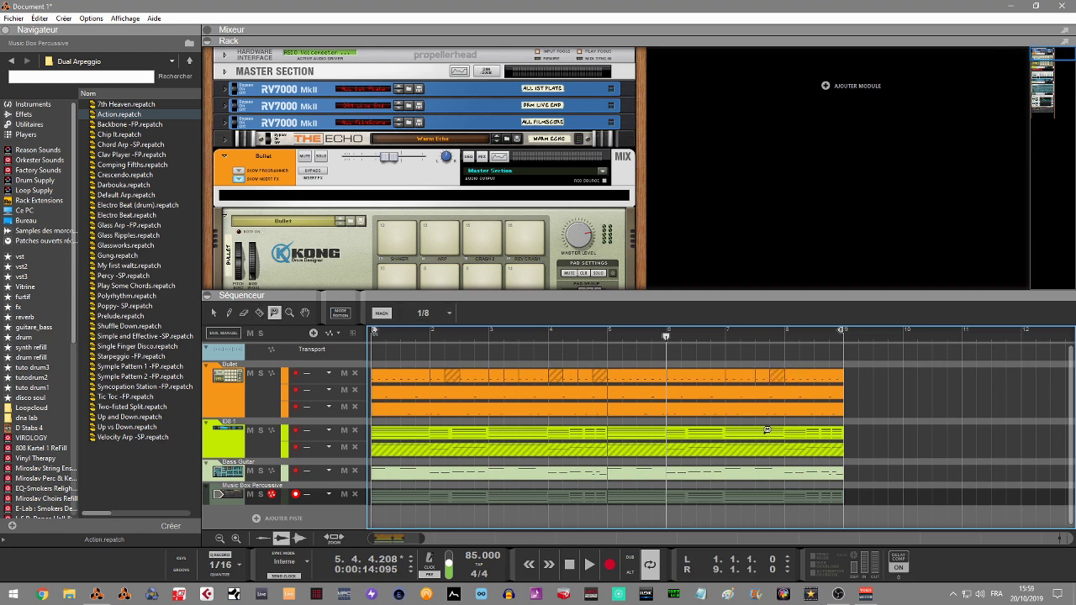
pyautogui.click(721, 431)
pyautogui.press('Home')
pyautogui.press('space')
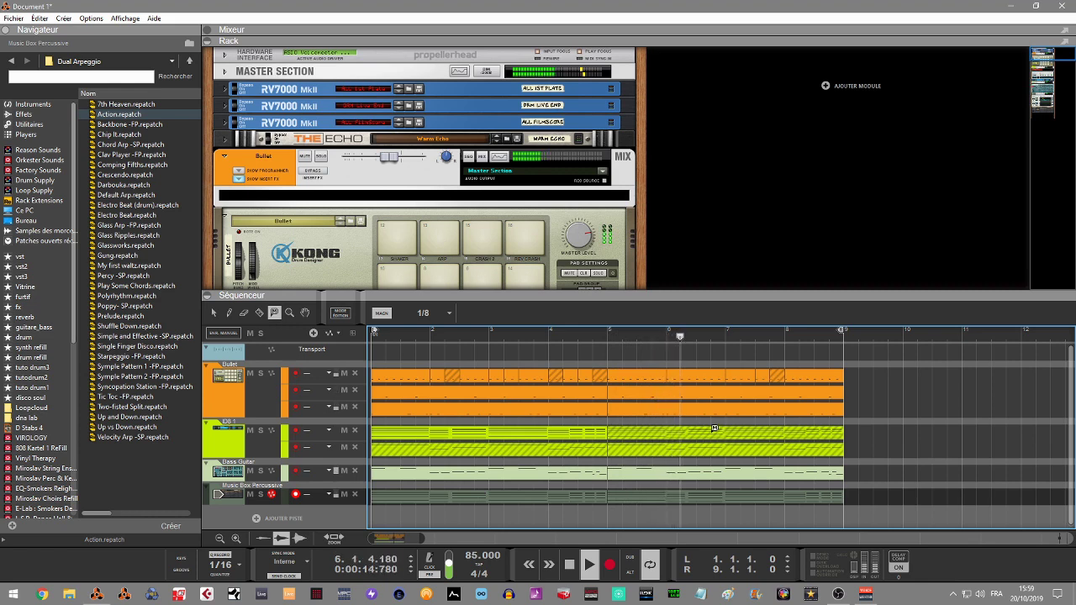
# - Stop playback, split the muted ID8 clip at bar 7, and unmute the portion from bar 7 to 9
pyautogui.press('space')
pyautogui.click(259, 313)
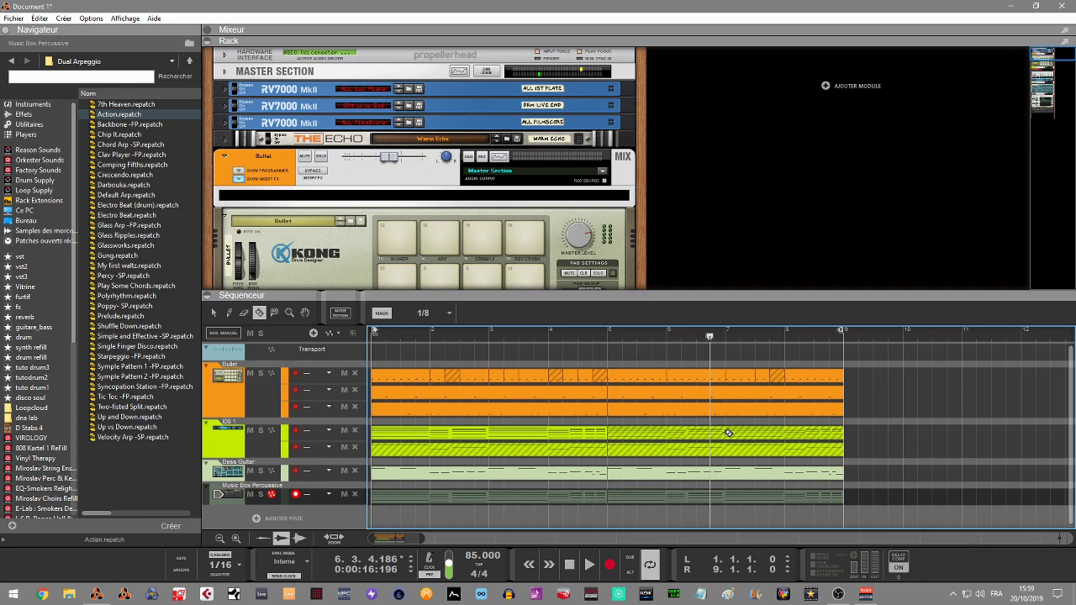
pyautogui.click(275, 314)
pyautogui.click(777, 426)
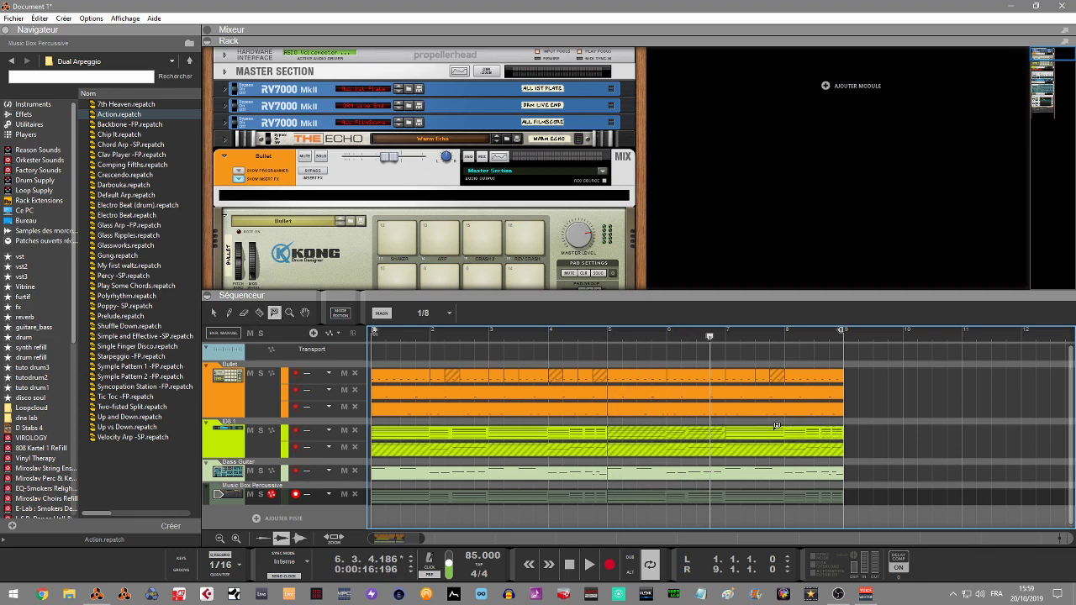
# - Play the eight-bar arrangement and raise the tempo to 94 BPM
pyautogui.press('space')
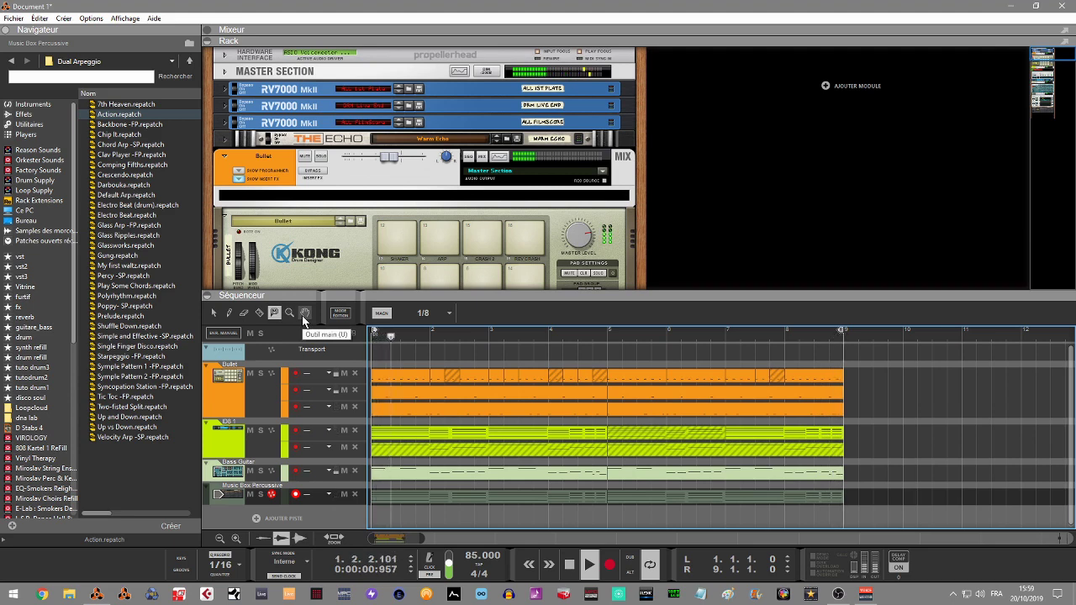
pyautogui.click(259, 313)
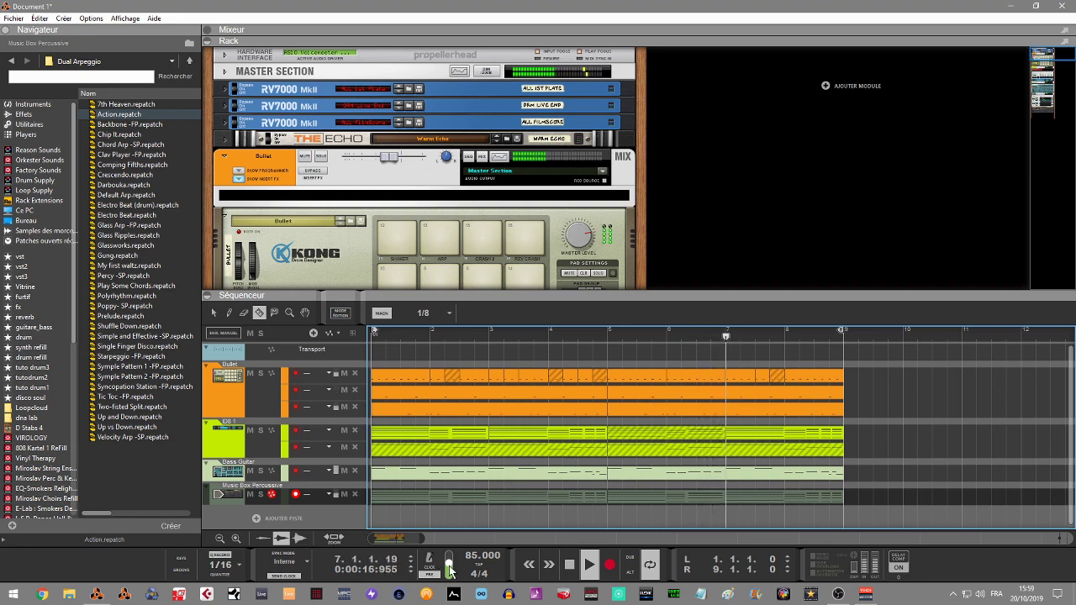
pyautogui.moveTo(475, 569); pyautogui.dragTo(473, 538)
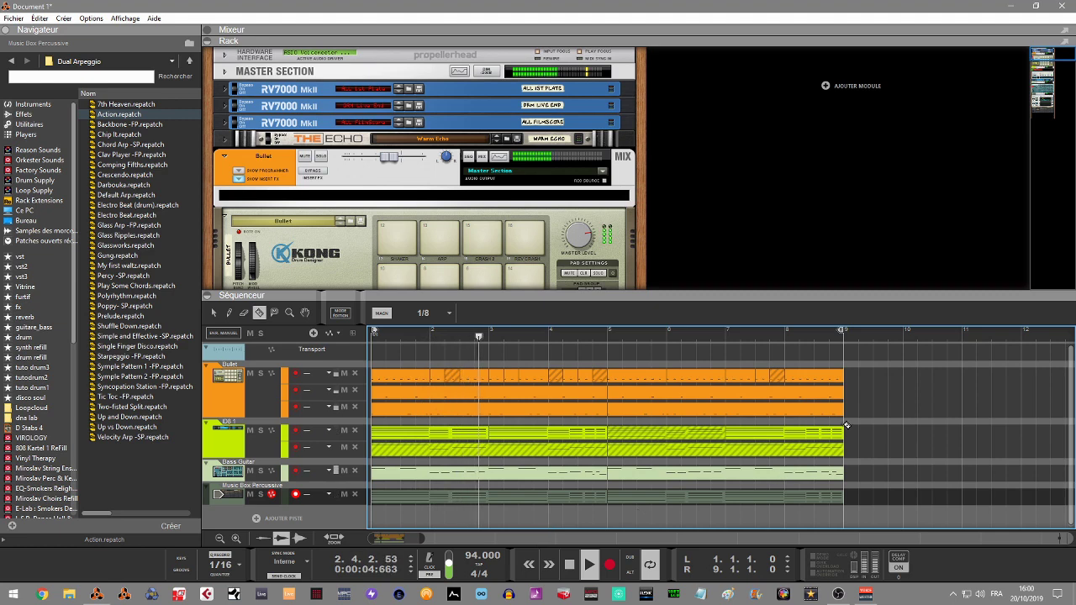
# - Stop playback, expand the rack over the sequencer, and bring the Dual Arpeggio and Klang devices into view
pyautogui.press('space')
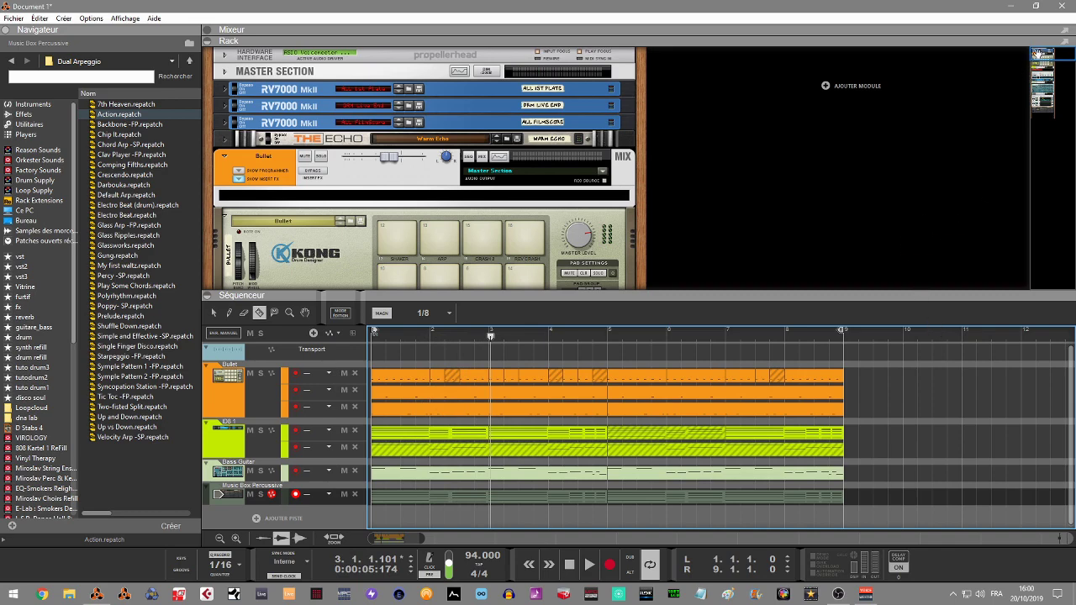
pyautogui.moveTo(1040, 54); pyautogui.dragTo(1034, 84)
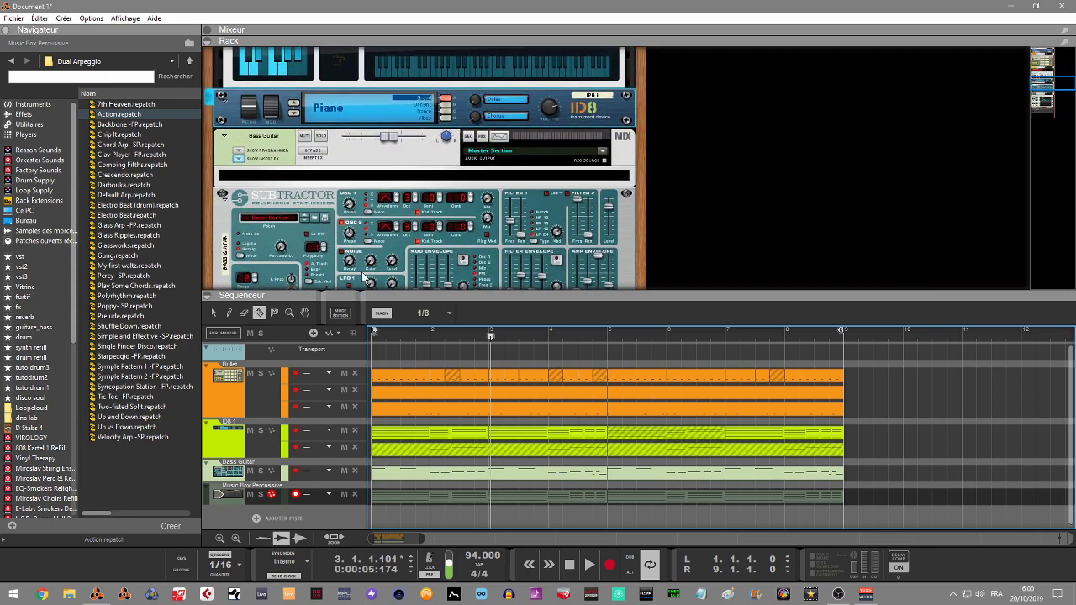
pyautogui.click(210, 296)
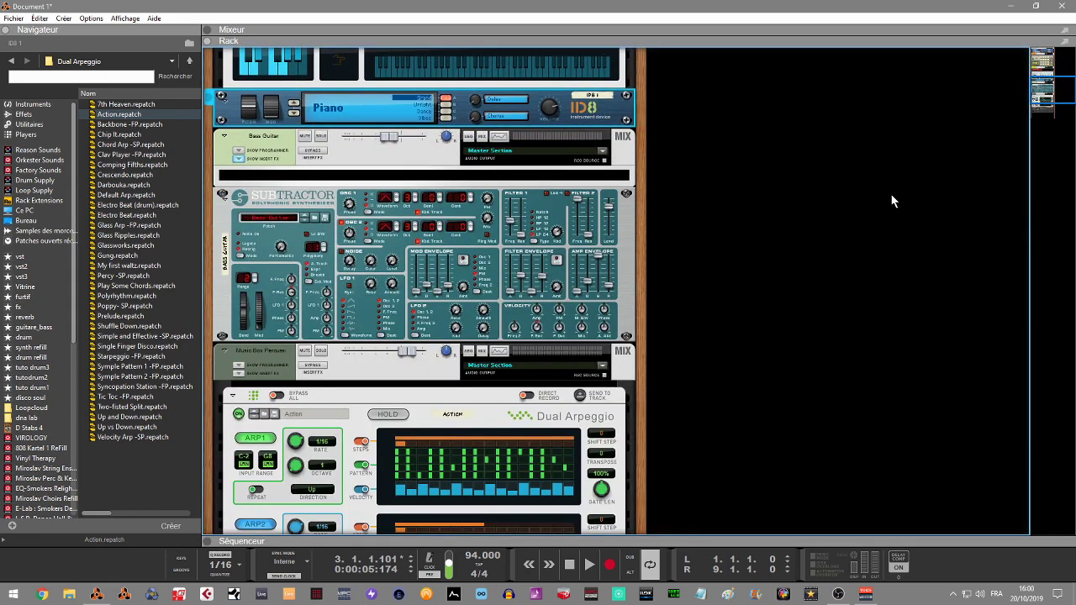
pyautogui.moveTo(1043, 91); pyautogui.dragTo(1042, 105)
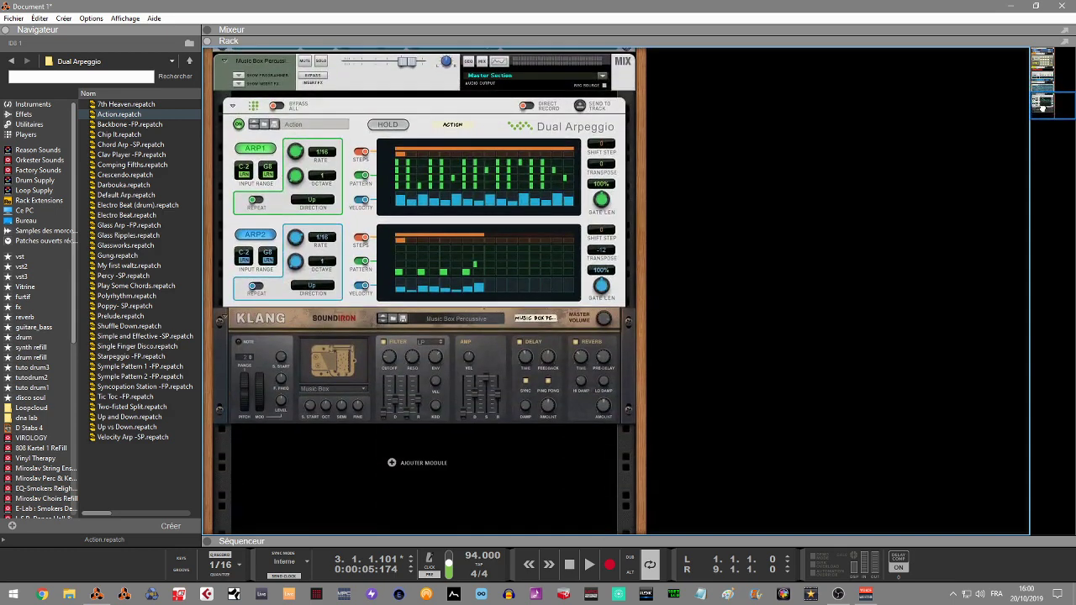